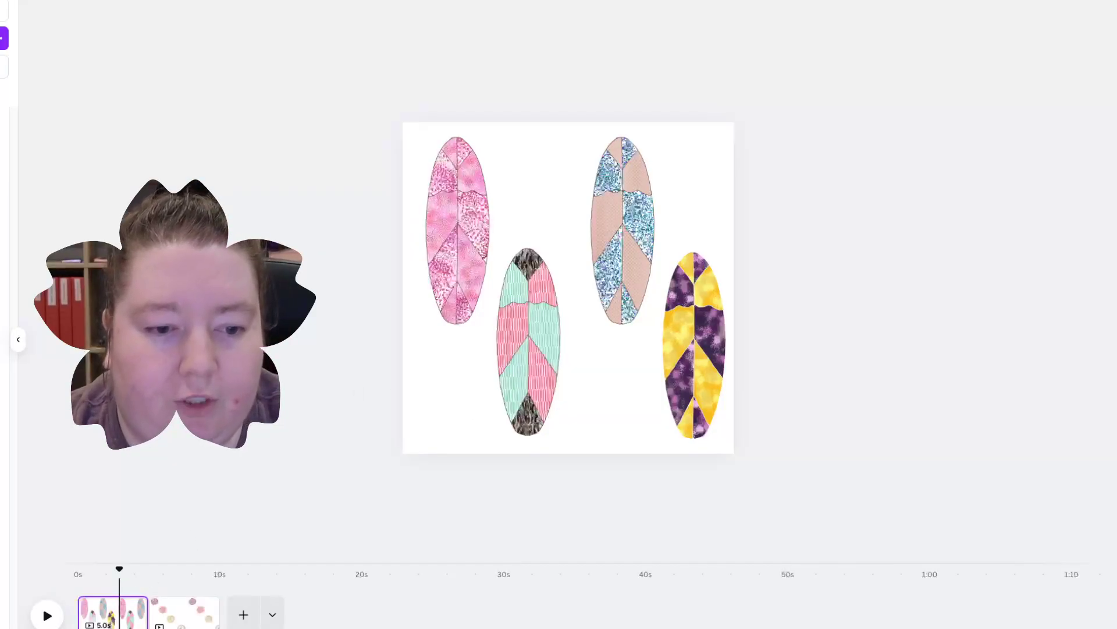
Open the doughnut page and shift the white sprinkled doughnut slightly up and left, away from the page corner.
{"action": "left_click", "coordinate": [184, 611]}
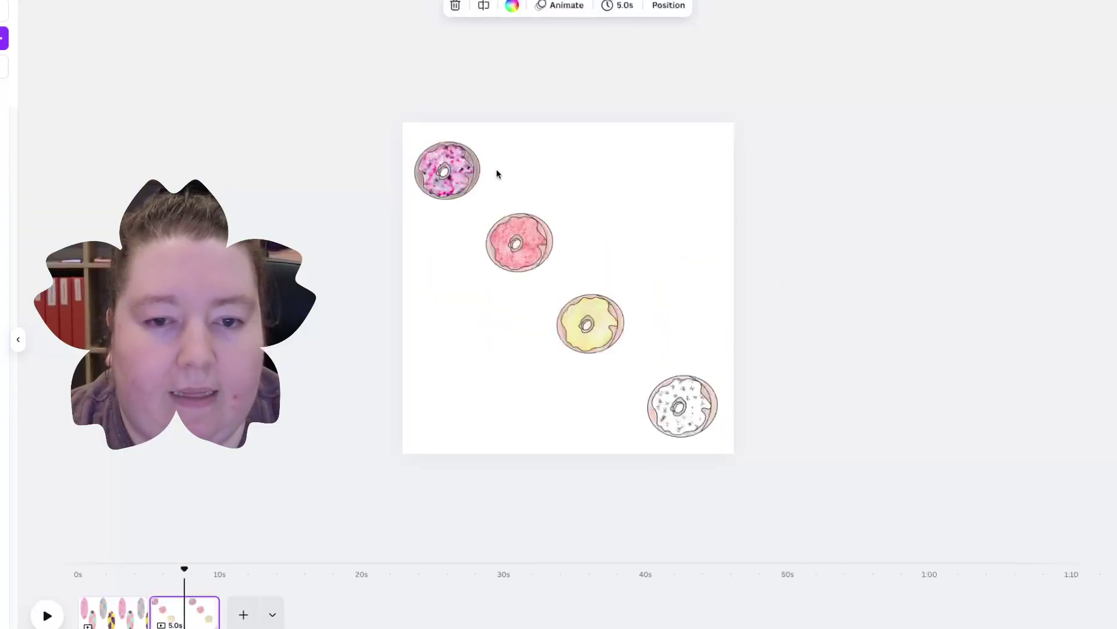
{"action": "left_click", "coordinate": [461, 182]}
{"action": "left_click", "coordinate": [520, 244]}
{"action": "left_click", "coordinate": [597, 316]}
{"action": "left_click", "coordinate": [690, 393]}
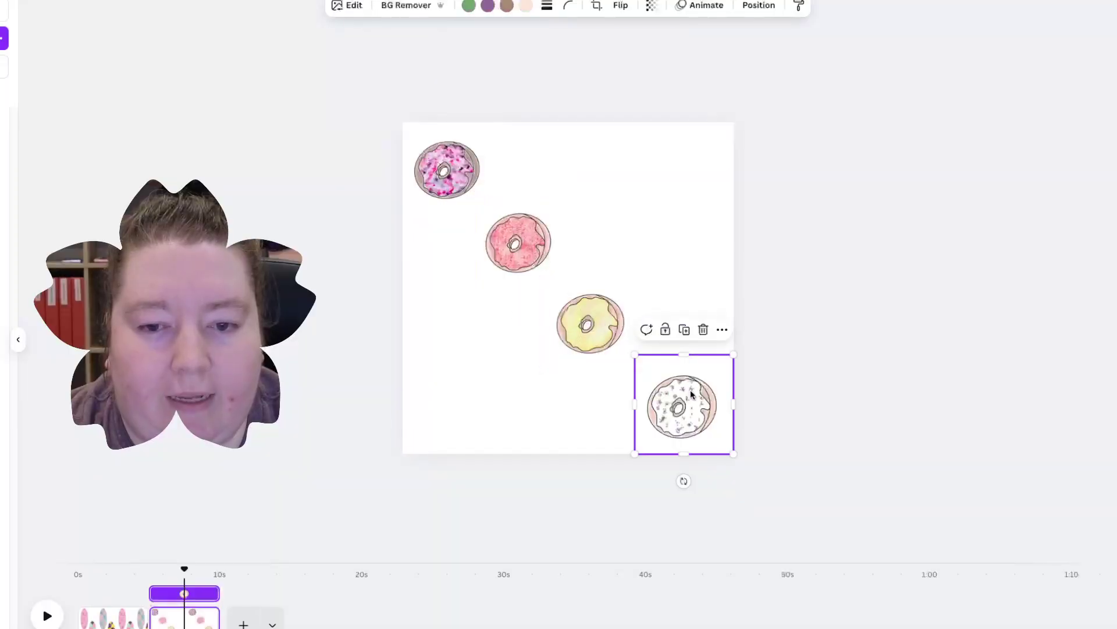
{"action": "left_click_drag", "start_coordinate": [690, 389], "coordinate": [678, 382]}
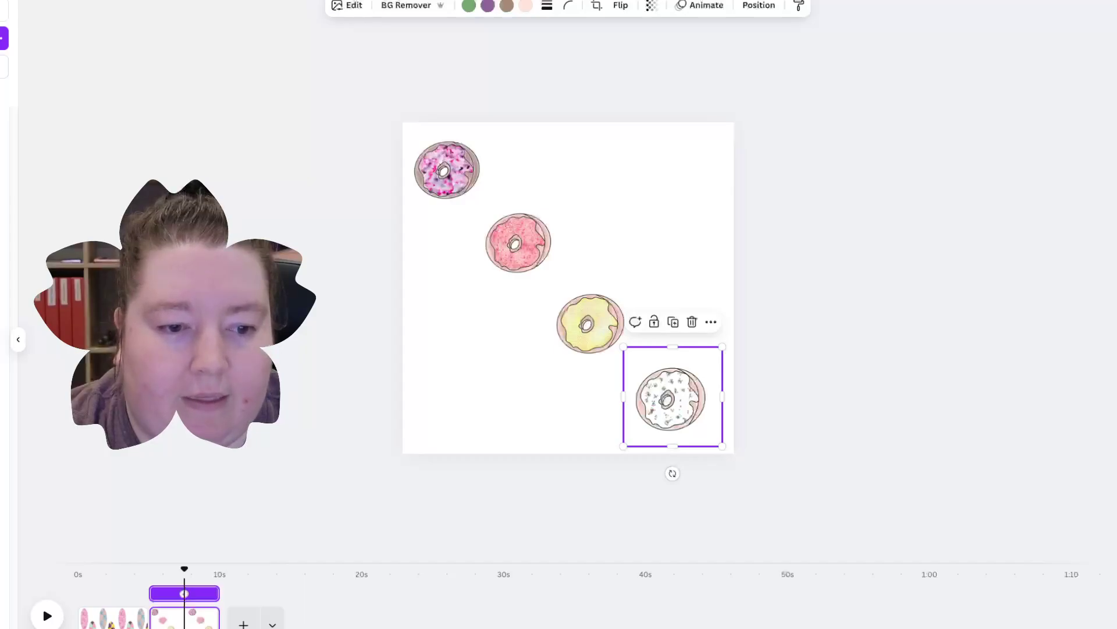
Add a page and place small red and blue glitter cat-faced pumpkins side by side along its upper edge.
{"action": "left_click", "coordinate": [243, 621]}
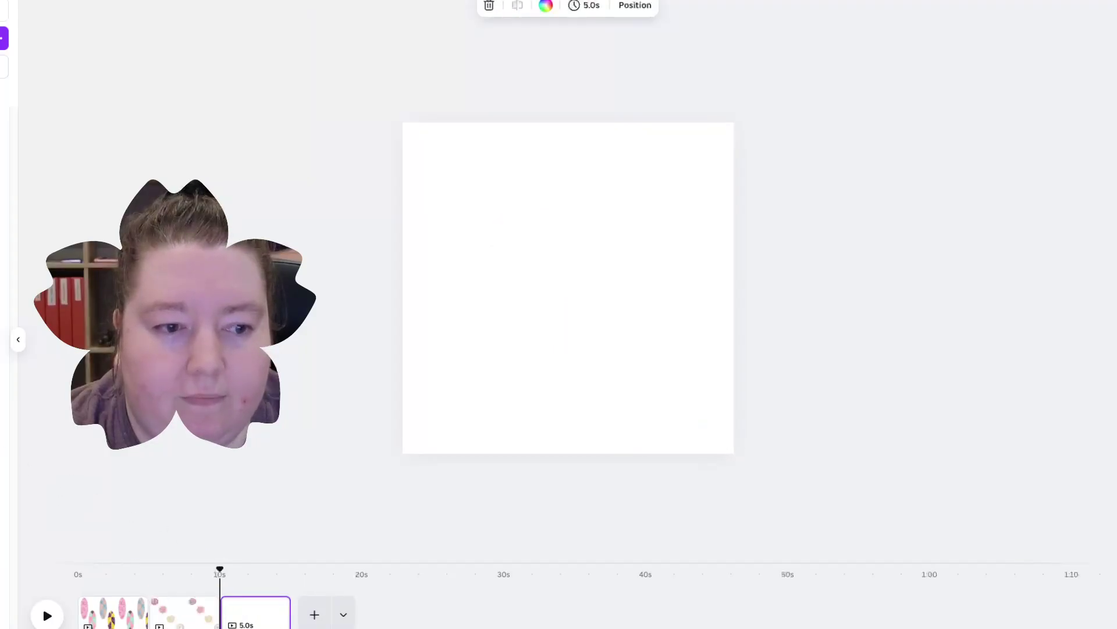
{"action": "key", "text": "ctrl+v"}
{"action": "left_click_drag", "start_coordinate": [661, 381], "coordinate": [475, 185]}
{"action": "key", "text": "ctrl+v"}
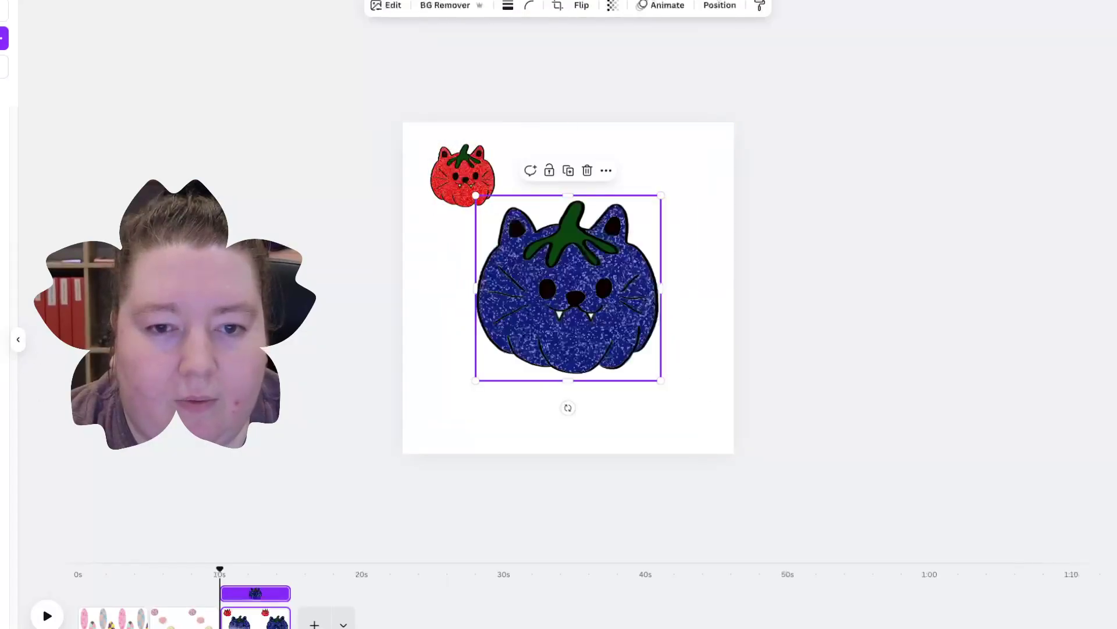
{"action": "left_click_drag", "start_coordinate": [661, 380], "coordinate": [547, 200]}
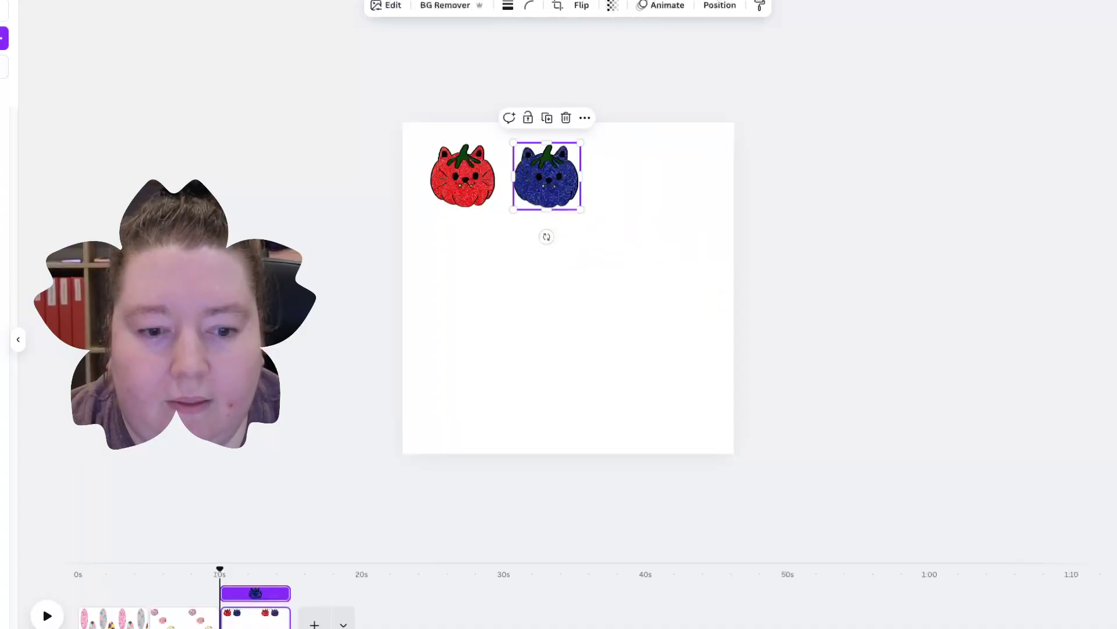
Add another page and place a yellow disc with a pink flower, scaled to about half size, near the upper-left corner.
{"action": "left_click", "coordinate": [314, 623]}
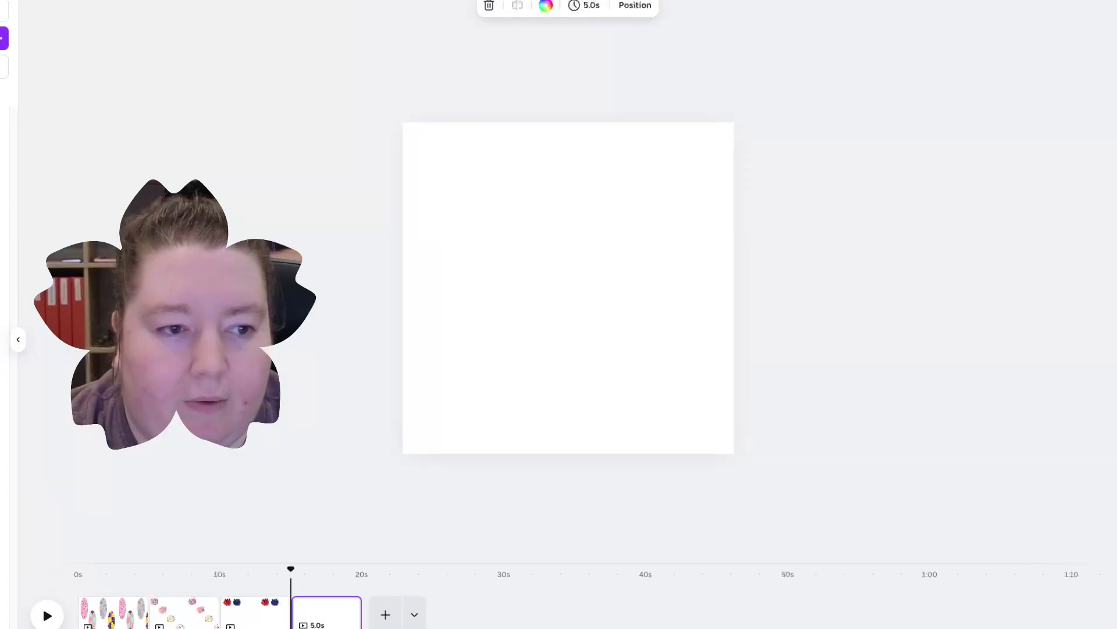
{"action": "key", "text": "ctrl+v"}
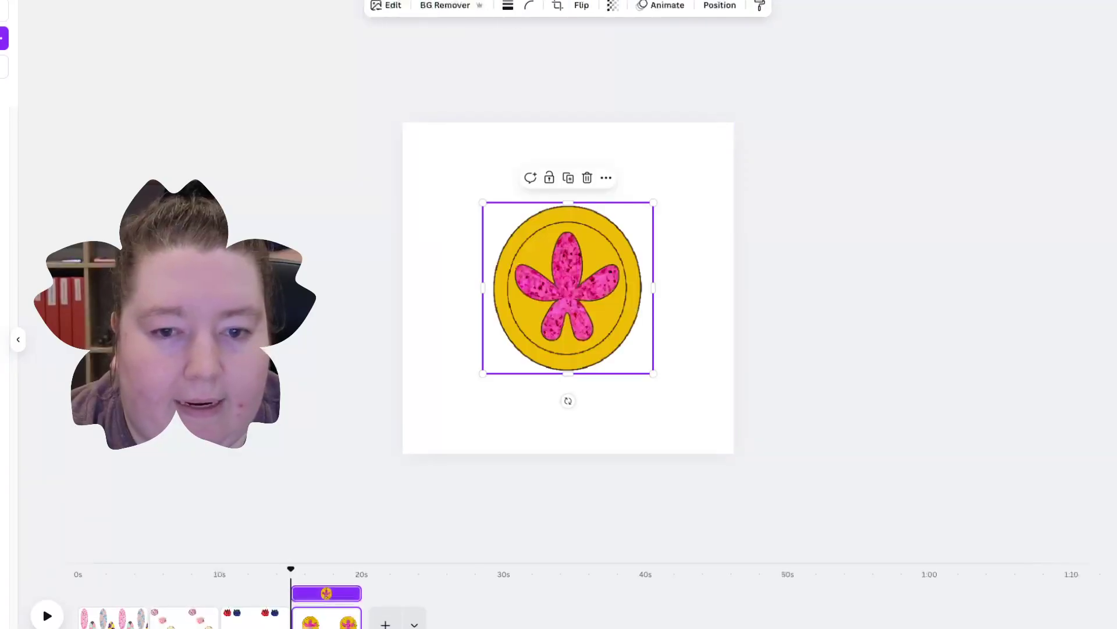
{"action": "left_click_drag", "start_coordinate": [653, 374], "coordinate": [572, 291]}
{"action": "left_click_drag", "start_coordinate": [525, 258], "coordinate": [478, 215]}
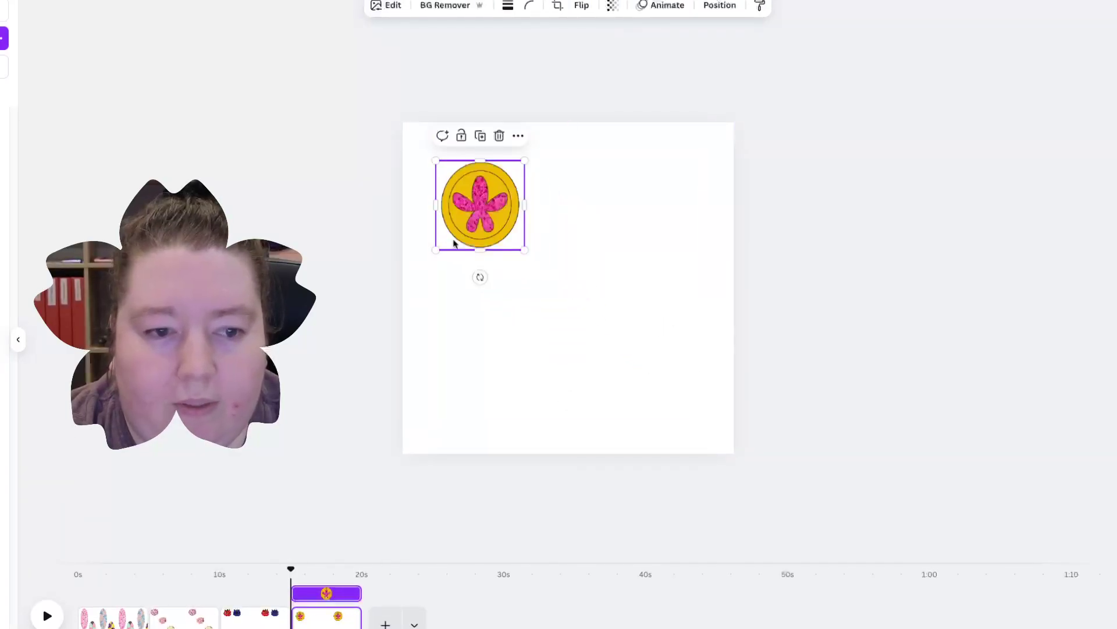
Add matching discs with turquoise and pale yellow flowers, scaled down and lined up in a row beside the pink one.
{"action": "key", "text": "ctrl+v"}
{"action": "left_click_drag", "start_coordinate": [653, 379], "coordinate": [626, 259]}
{"action": "key", "text": "ctrl+v"}
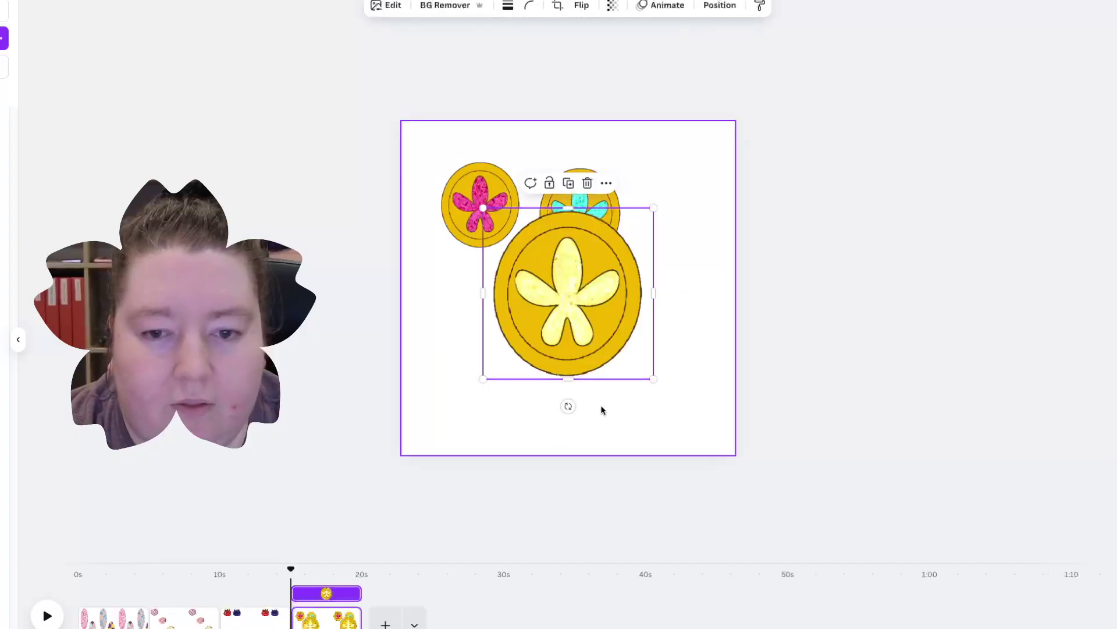
{"action": "left_click_drag", "start_coordinate": [653, 379], "coordinate": [584, 310]}
{"action": "left_click_drag", "start_coordinate": [545, 265], "coordinate": [681, 227]}
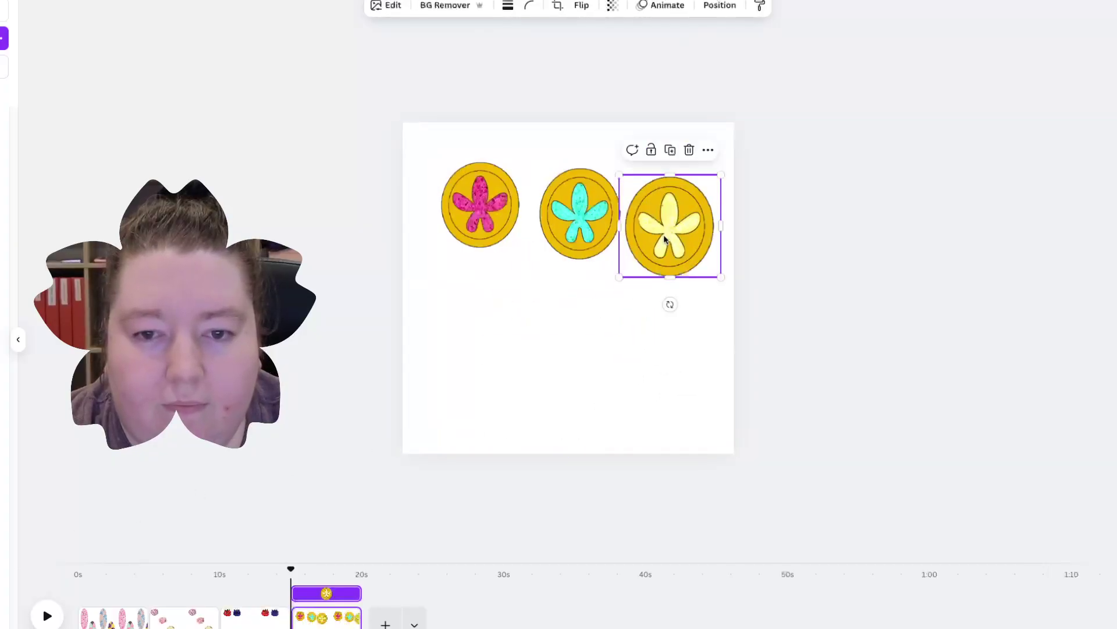
{"action": "left_click_drag", "start_coordinate": [722, 275], "coordinate": [703, 242]}
Add a page and spread a turquoise, a pink-and-red and a purple five-petal flower across it without overlaps.
{"action": "left_click", "coordinate": [385, 623]}
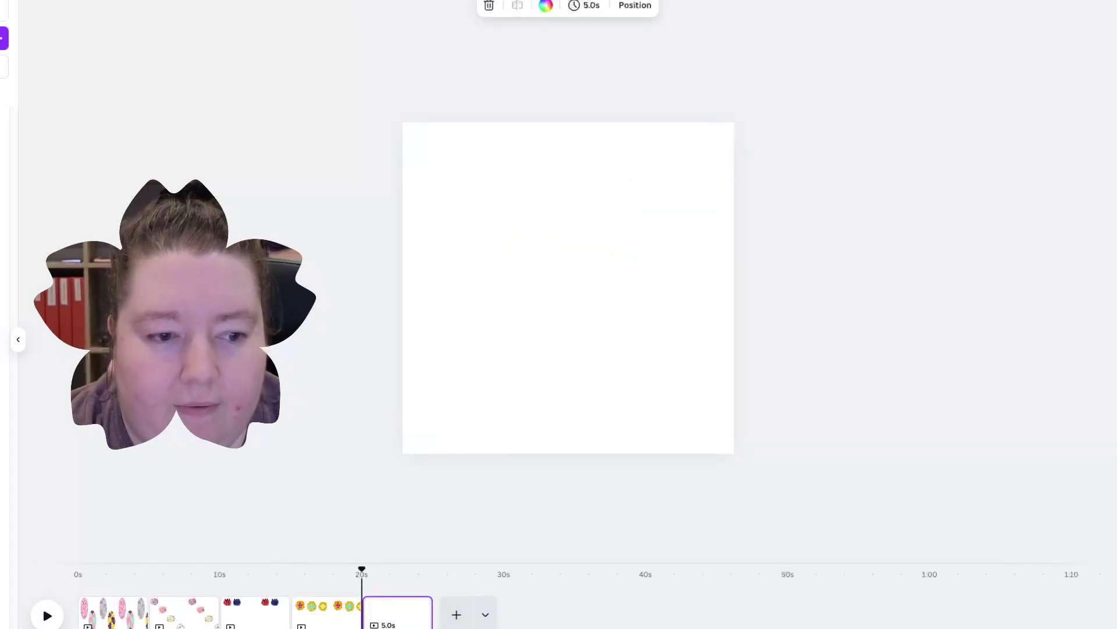
{"action": "key", "text": "ctrl+v"}
{"action": "left_click_drag", "start_coordinate": [552, 291], "coordinate": [460, 204]}
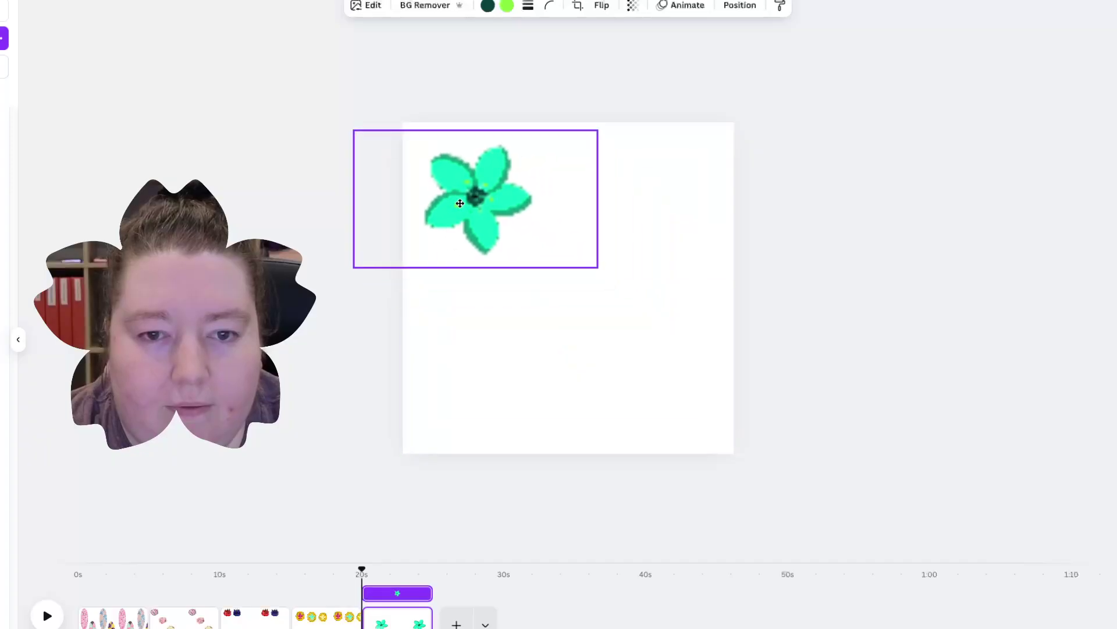
{"action": "key", "text": "ctrl+v"}
{"action": "left_click_drag", "start_coordinate": [642, 282], "coordinate": [708, 231]}
{"action": "key", "text": "ctrl+v"}
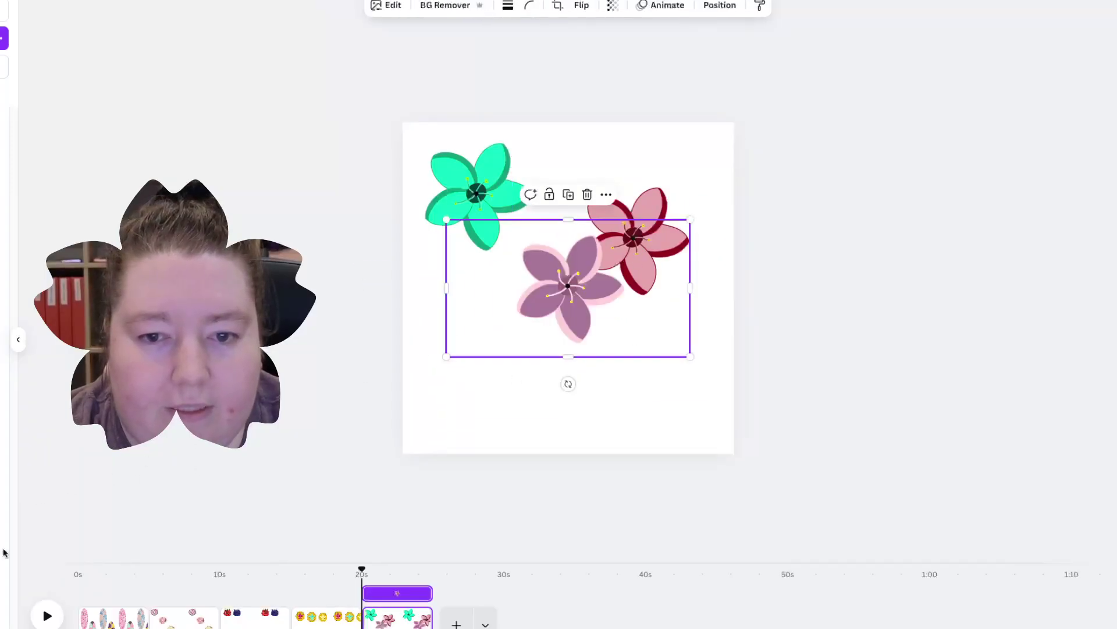
{"action": "left_click_drag", "start_coordinate": [568, 286], "coordinate": [511, 354]}
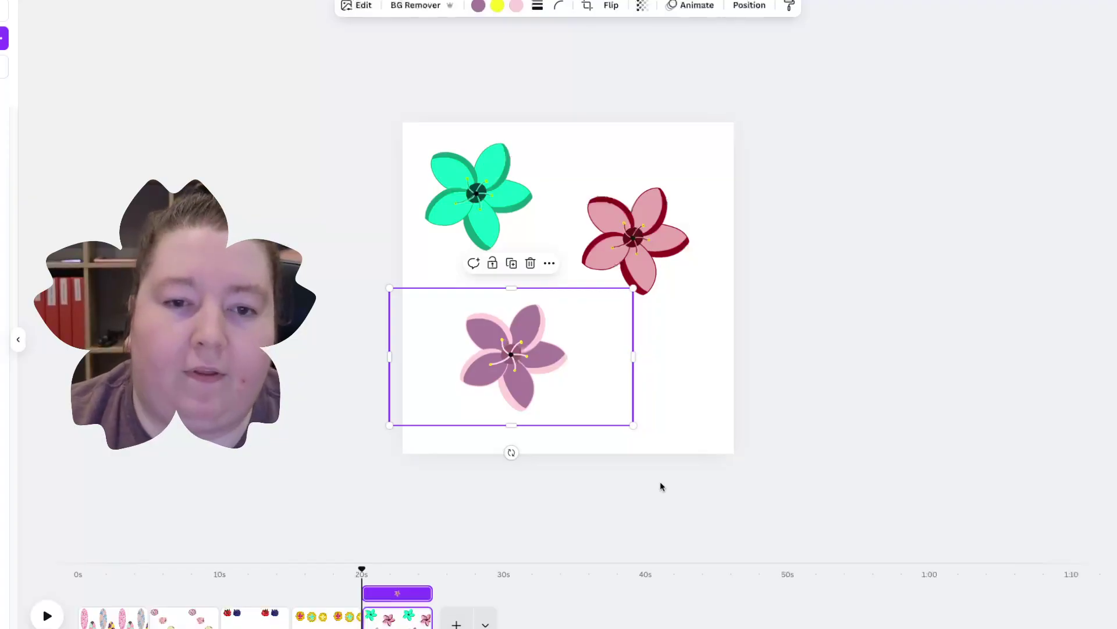
Add a blank page after the five-petal flower page.
{"action": "left_click", "coordinate": [456, 623]}
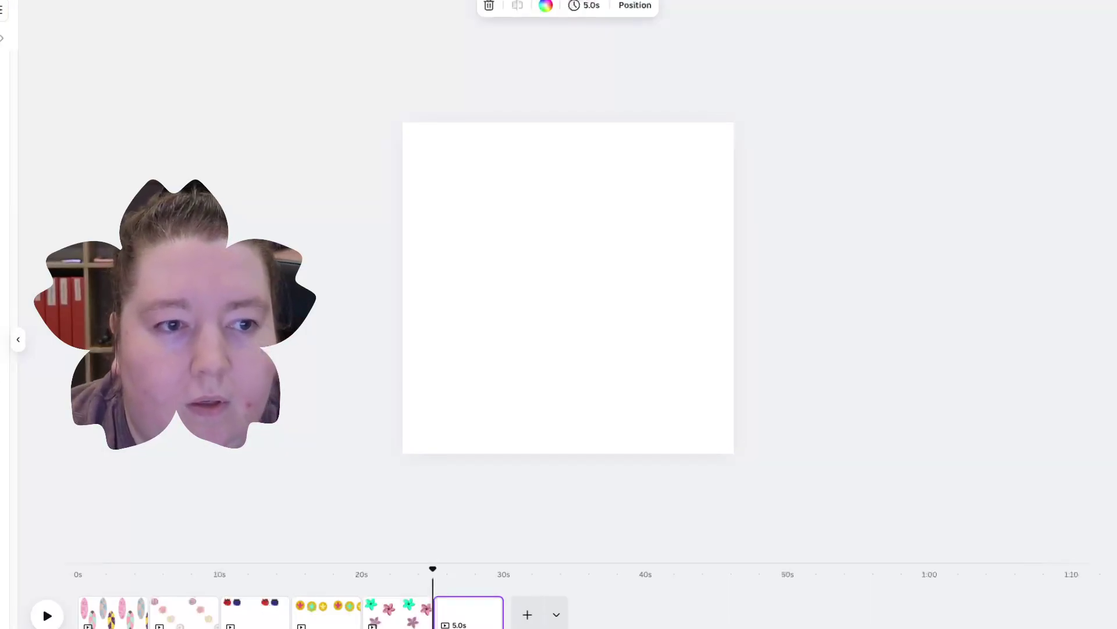
Try a small round gemstone and a purple crystal cluster in the page's upper corners, and delete both.
{"action": "key", "text": "ctrl+v"}
{"action": "left_click_drag", "start_coordinate": [698, 174], "coordinate": [507, 343]}
{"action": "left_click_drag", "start_coordinate": [458, 379], "coordinate": [439, 170]}
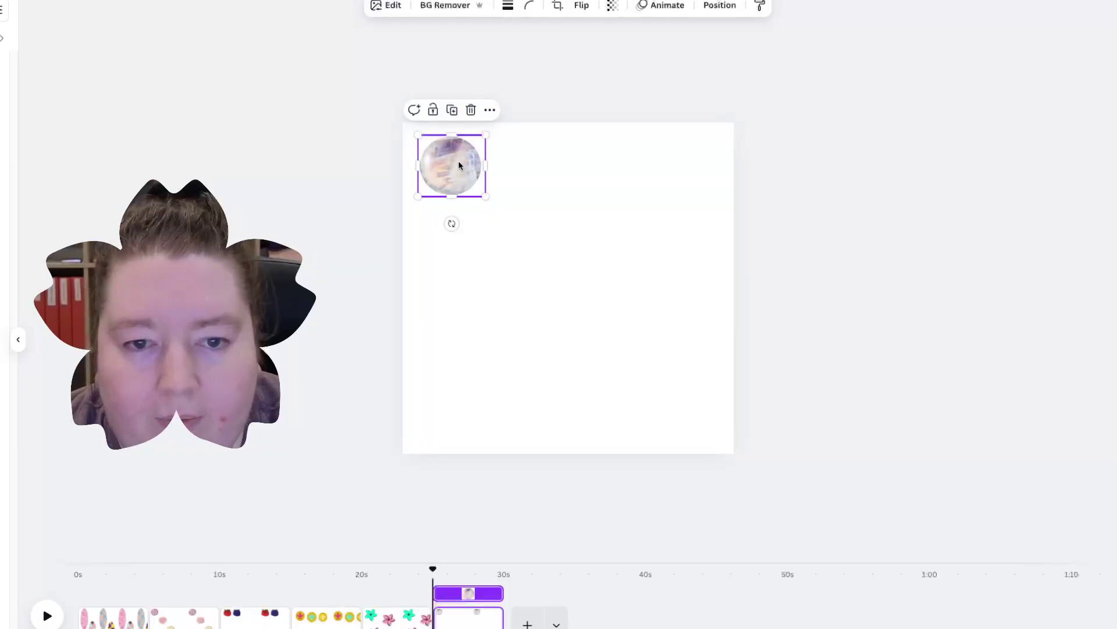
{"action": "key", "text": "ctrl+v"}
{"action": "left_click_drag", "start_coordinate": [669, 155], "coordinate": [569, 287]}
{"action": "left_click_drag", "start_coordinate": [520, 374], "coordinate": [668, 216]}
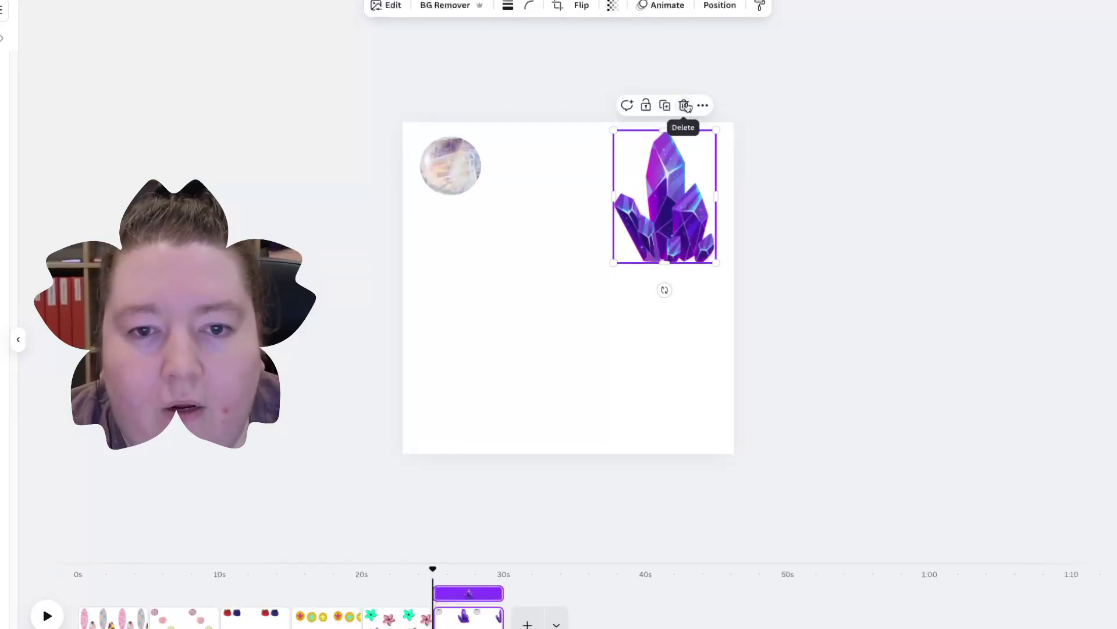
{"action": "left_click", "coordinate": [684, 106]}
{"action": "left_click", "coordinate": [472, 149]}
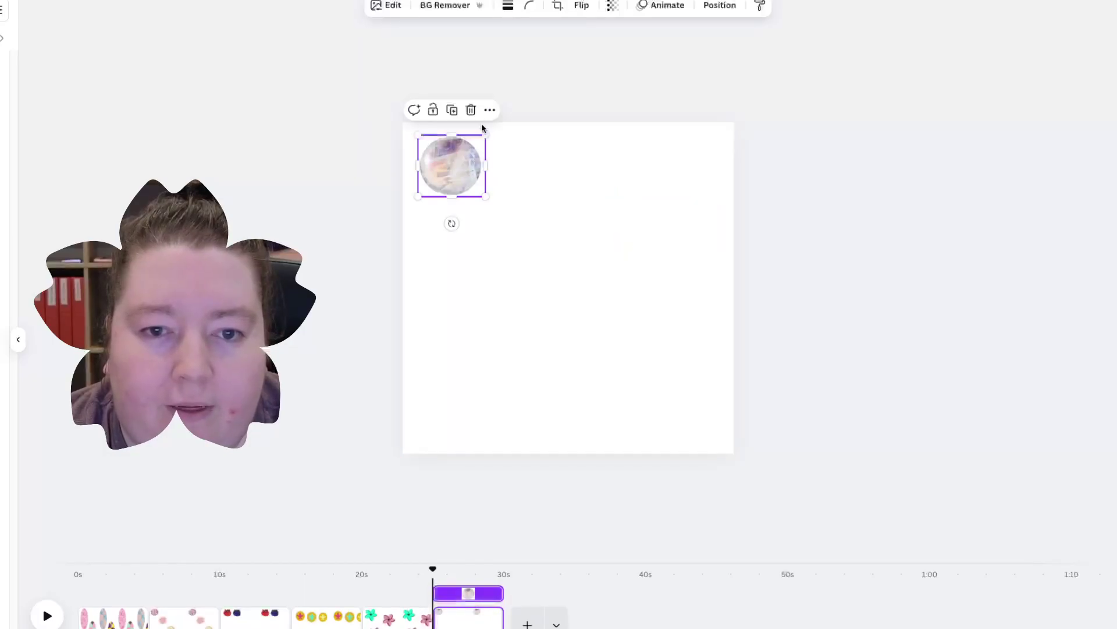
{"action": "left_click", "coordinate": [470, 111]}
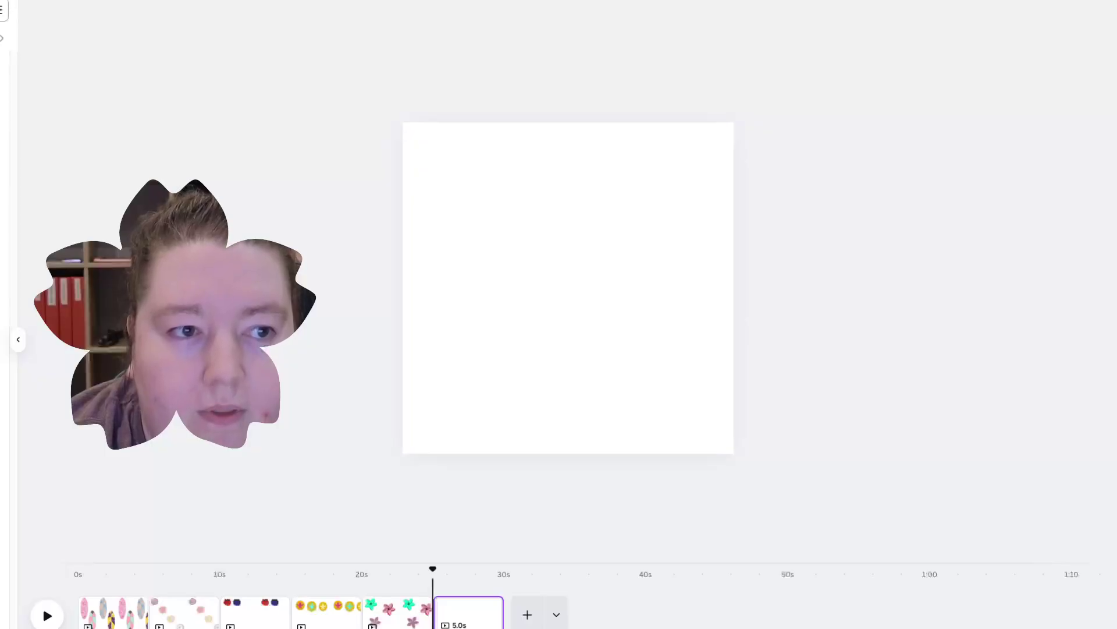
Place the frog life cycle graphic in the centre of the empty page and add another blank page after it.
{"action": "key", "text": "ctrl+v"}
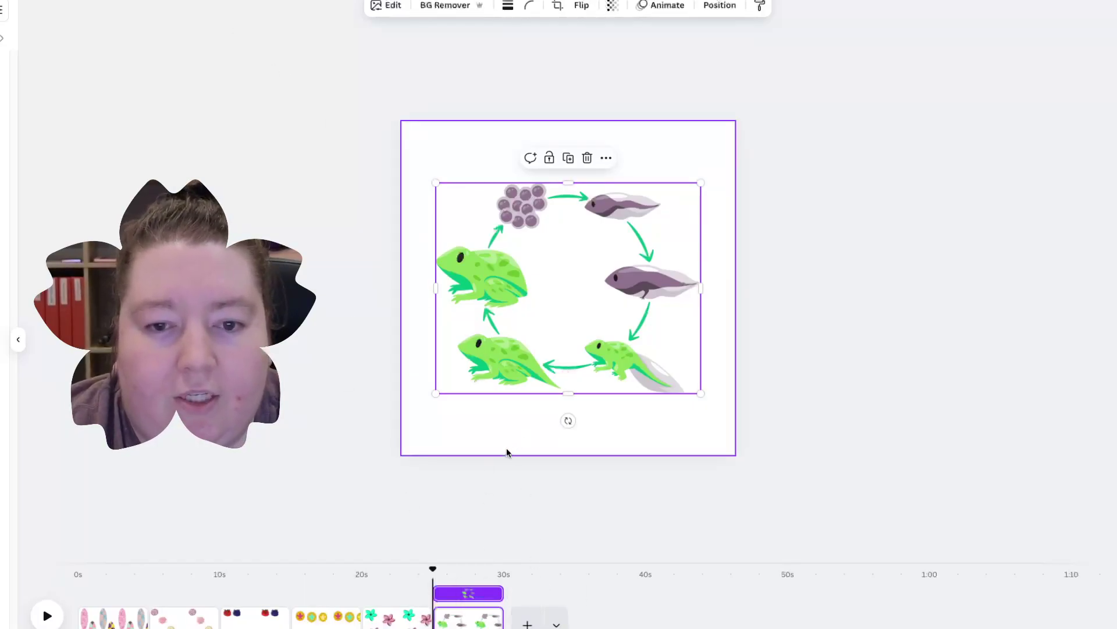
{"action": "left_click", "coordinate": [528, 621]}
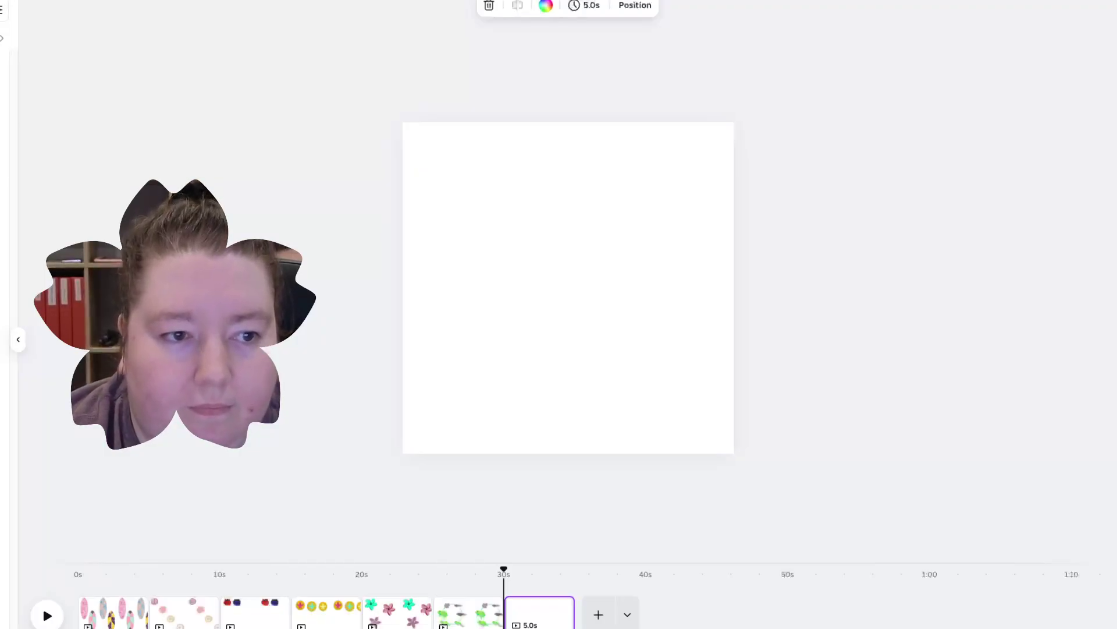
Try the apple tree life cycle graphic enlarged and centred on the blank page, and delete it.
{"action": "left_click_drag", "start_coordinate": [634, 223], "coordinate": [747, 173]}
{"action": "left_click_drag", "start_coordinate": [649, 278], "coordinate": [607, 327]}
{"action": "left_click_drag", "start_coordinate": [459, 402], "coordinate": [429, 432]}
{"action": "left_click_drag", "start_coordinate": [493, 365], "coordinate": [508, 347]}
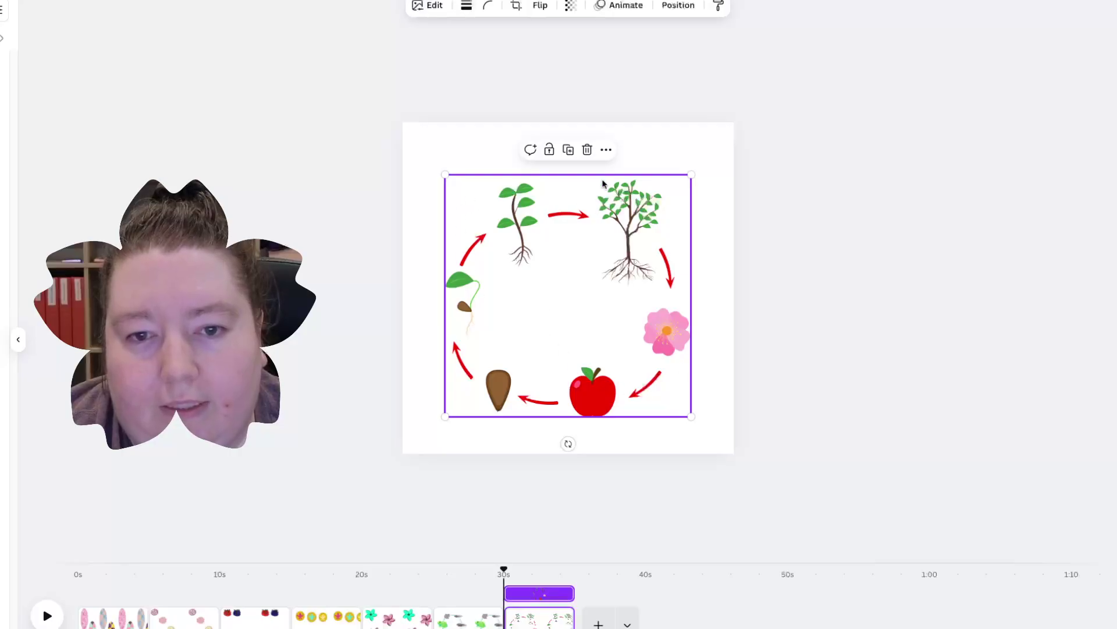
{"action": "left_click", "coordinate": [587, 150]}
Try the sunflower life cycle graphic enlarged to fill most of the page, and delete it.
{"action": "key", "text": "ctrl+v"}
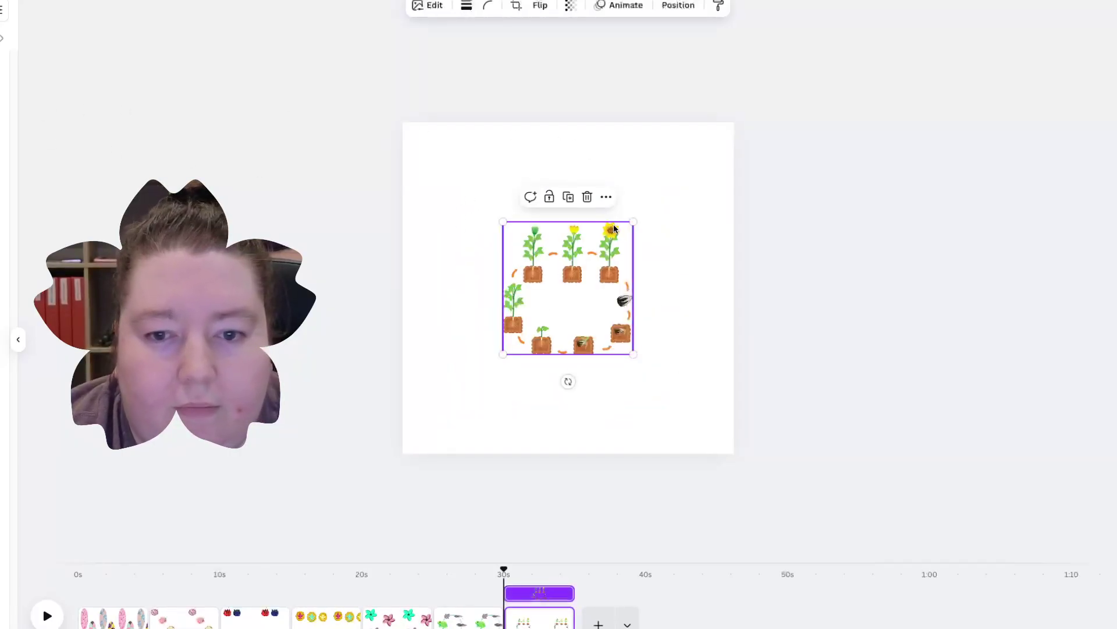
{"action": "left_click_drag", "start_coordinate": [632, 222], "coordinate": [751, 166]}
{"action": "left_click_drag", "start_coordinate": [693, 218], "coordinate": [650, 258]}
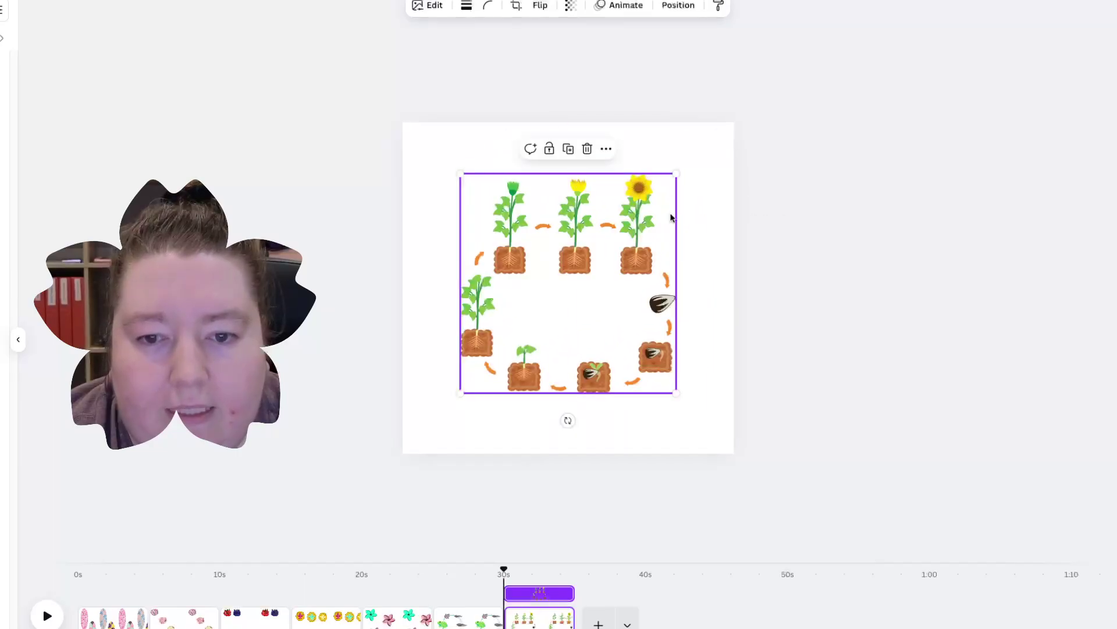
{"action": "left_click_drag", "start_coordinate": [675, 172], "coordinate": [715, 161]}
{"action": "left_click_drag", "start_coordinate": [593, 171], "coordinate": [579, 198]}
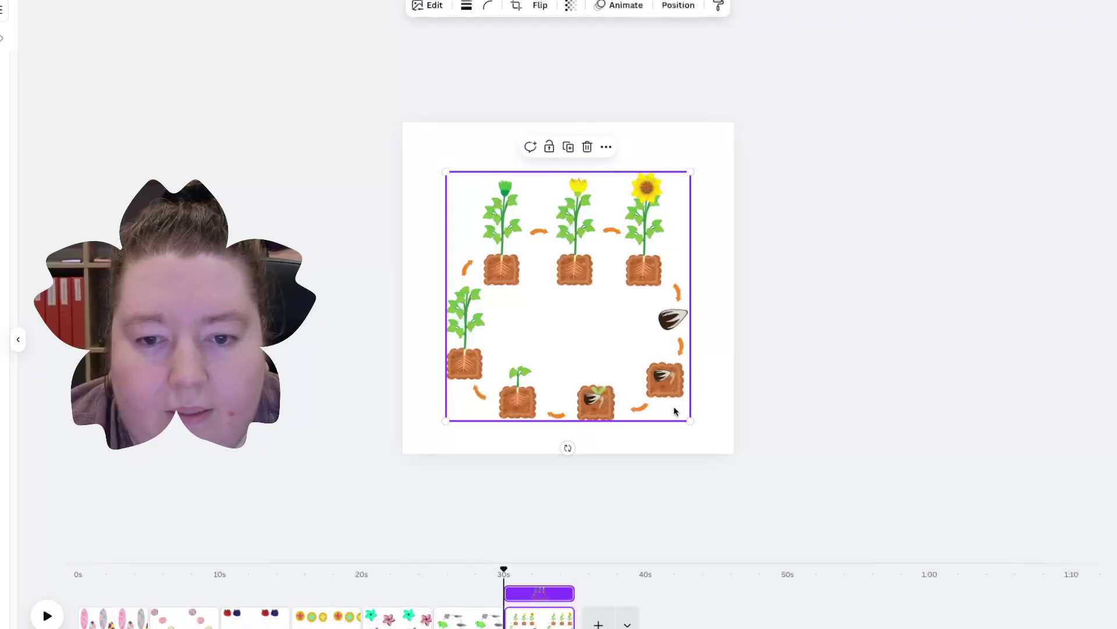
{"action": "left_click", "coordinate": [586, 149]}
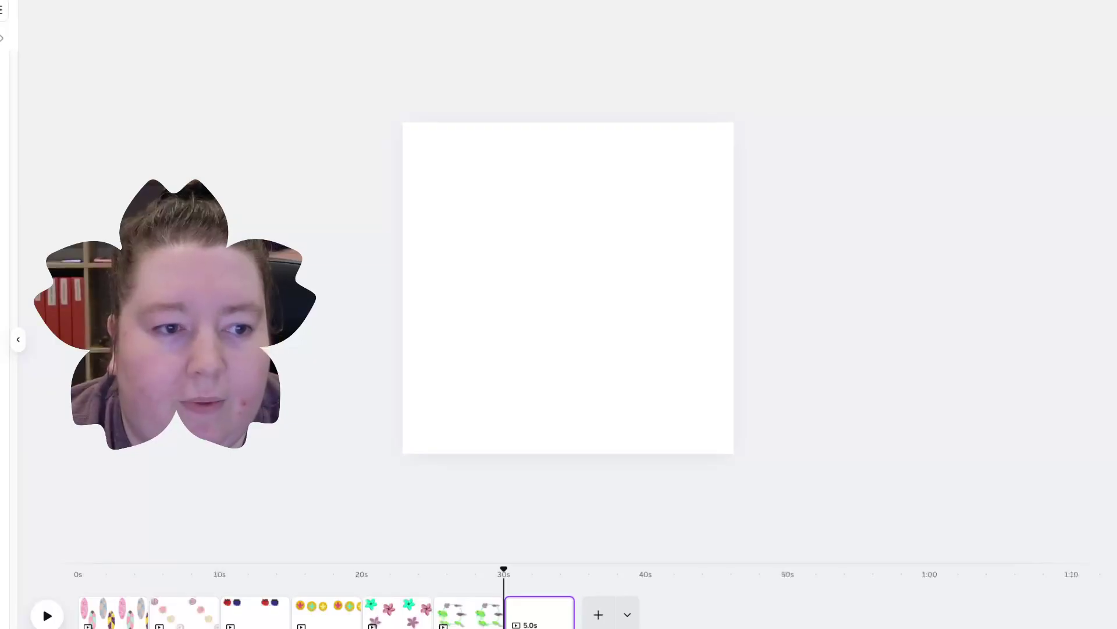
Try the circular butterfly life cycle graphic with orange arrows on the blank page, and delete it.
{"action": "scroll", "coordinate": [9, 314], "scroll_direction": "down", "scroll_amount": 3}
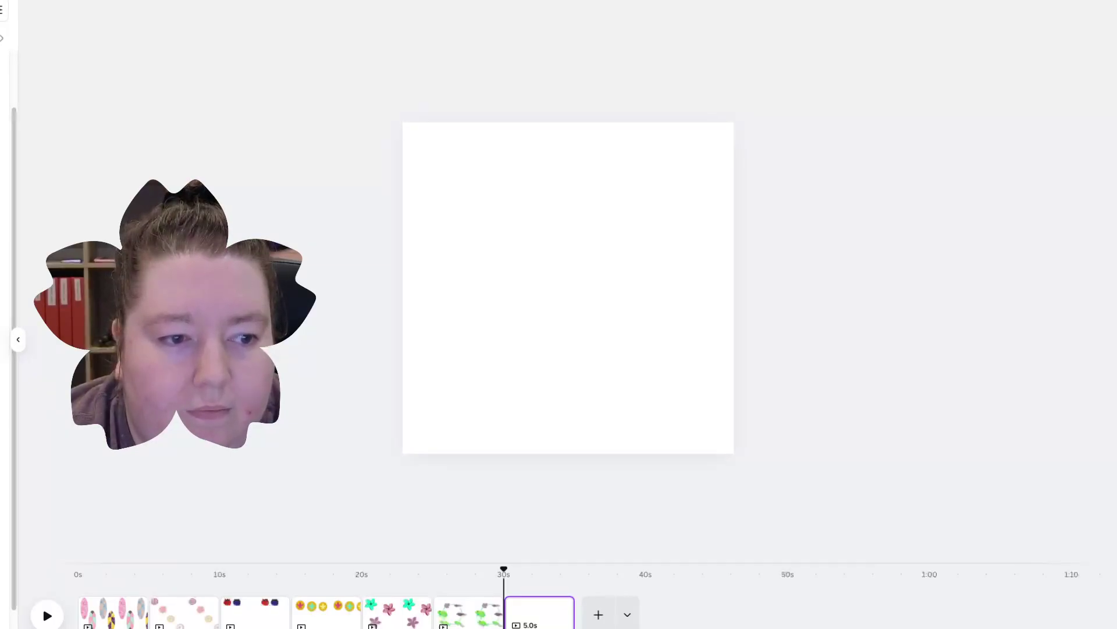
{"action": "left_click", "coordinate": [9, 314]}
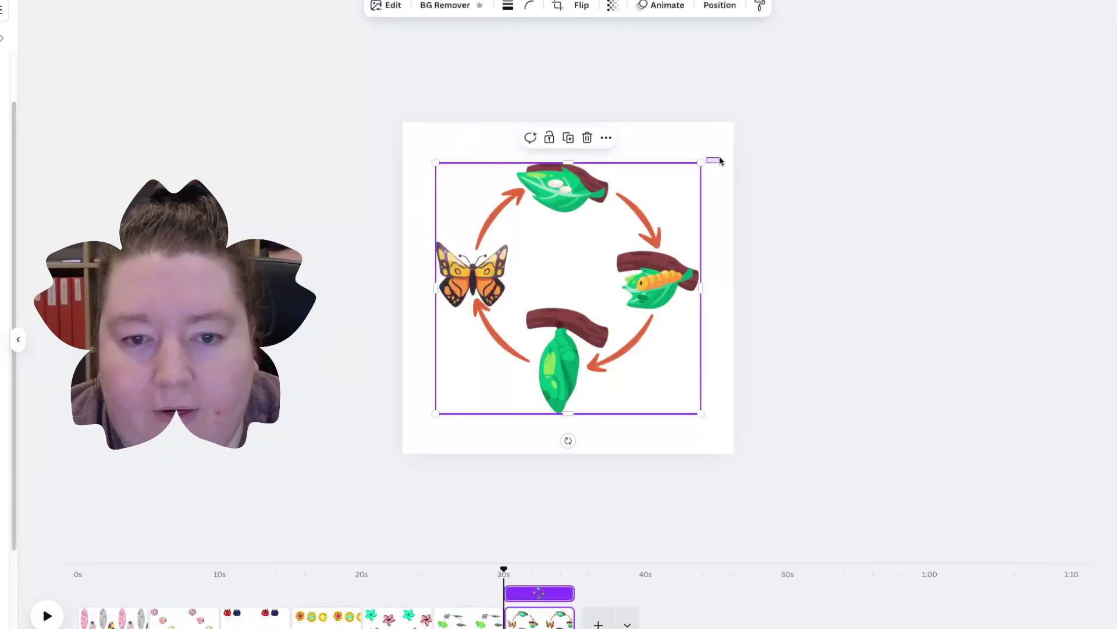
{"action": "left_click", "coordinate": [621, 119]}
{"action": "left_click", "coordinate": [575, 169]}
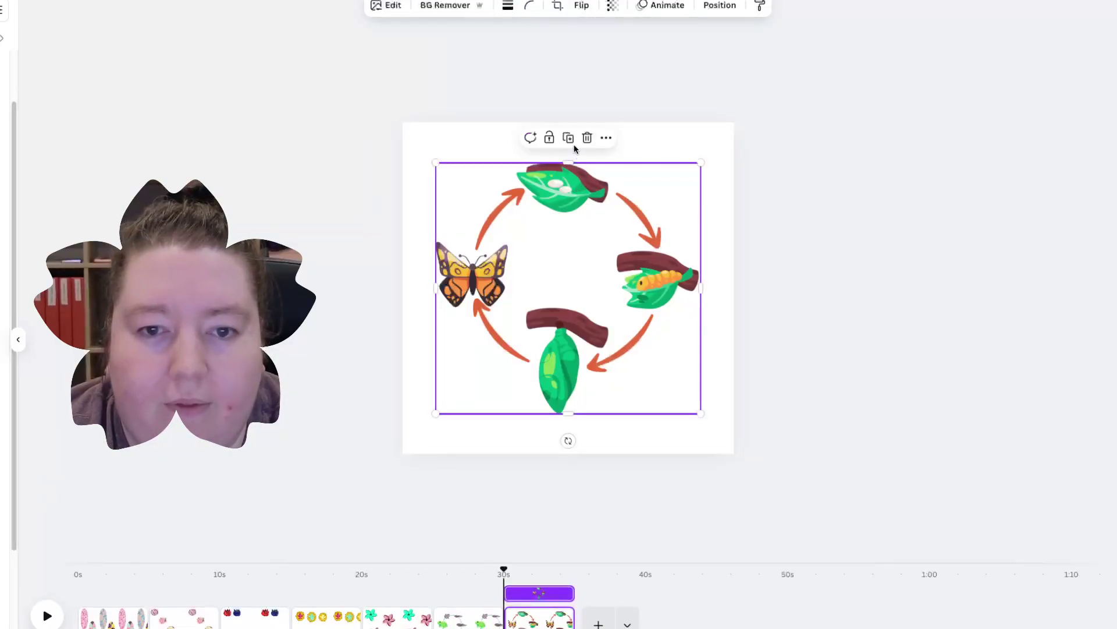
{"action": "left_click", "coordinate": [587, 137]}
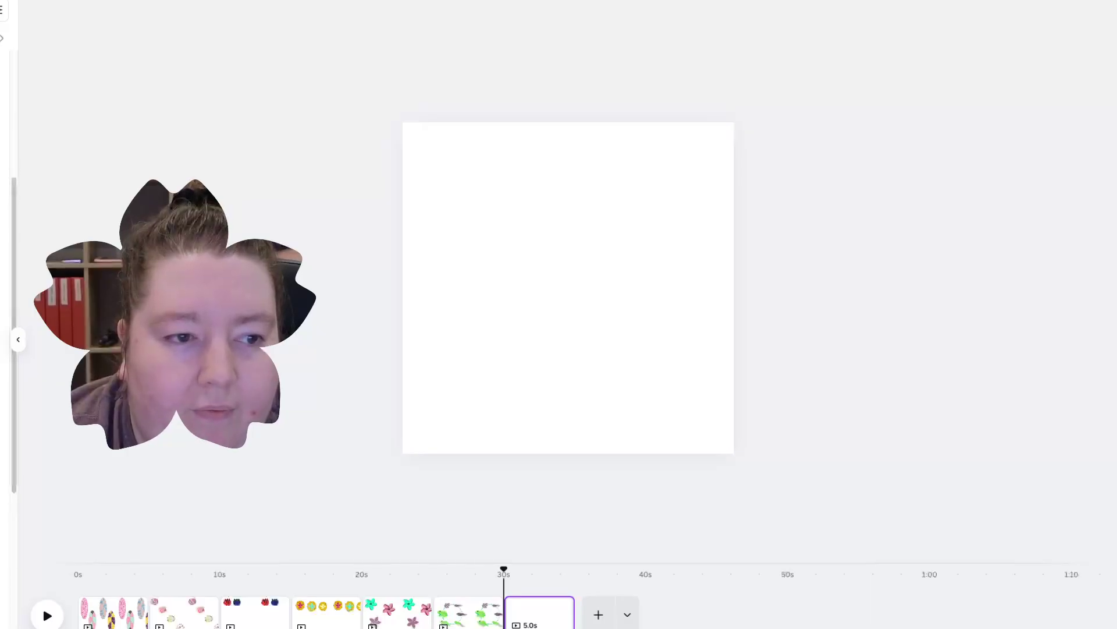
Try the branch graphic of caterpillar-to-butterfly stages, enlarged and centred across the page, and delete it.
{"action": "key", "text": "ctrl+z"}
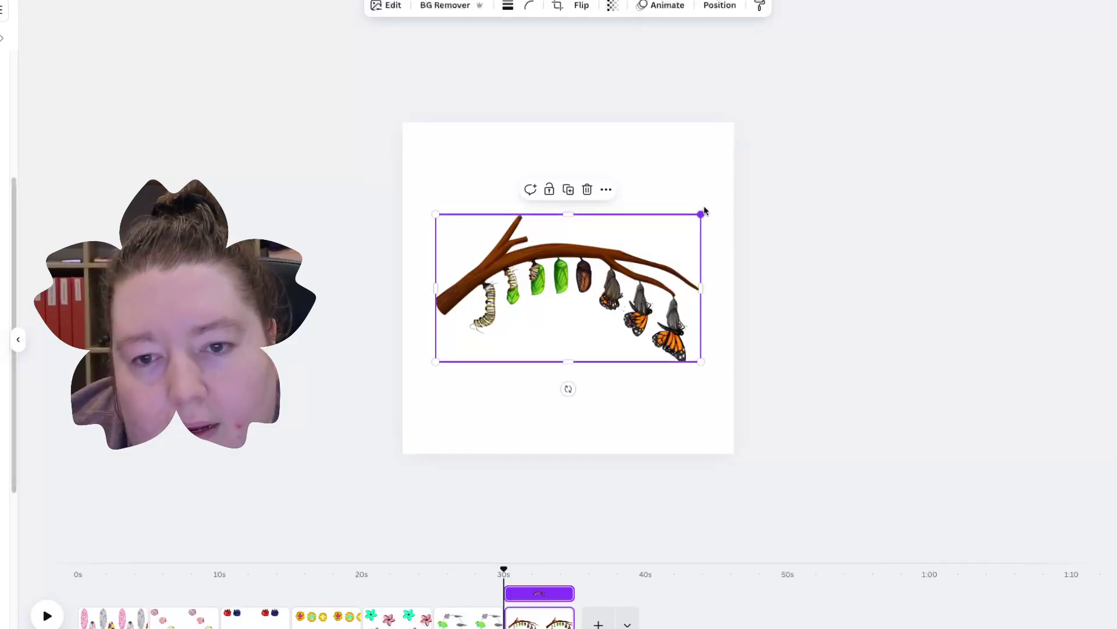
{"action": "left_click_drag", "start_coordinate": [702, 214], "coordinate": [747, 188]}
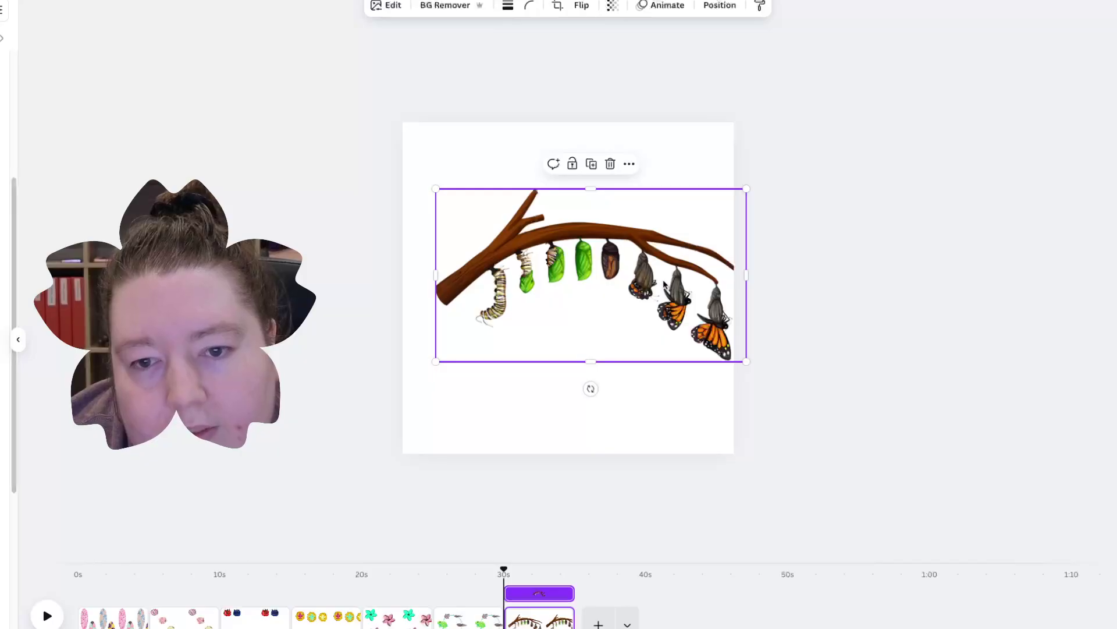
{"action": "left_click_drag", "start_coordinate": [659, 243], "coordinate": [636, 239]}
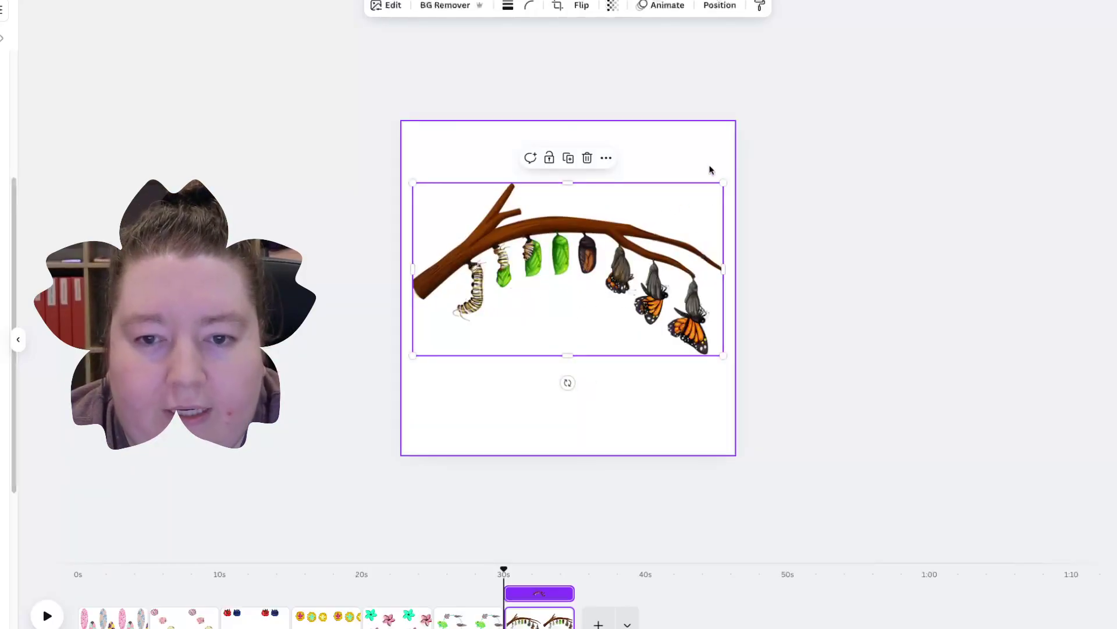
{"action": "left_click", "coordinate": [587, 158]}
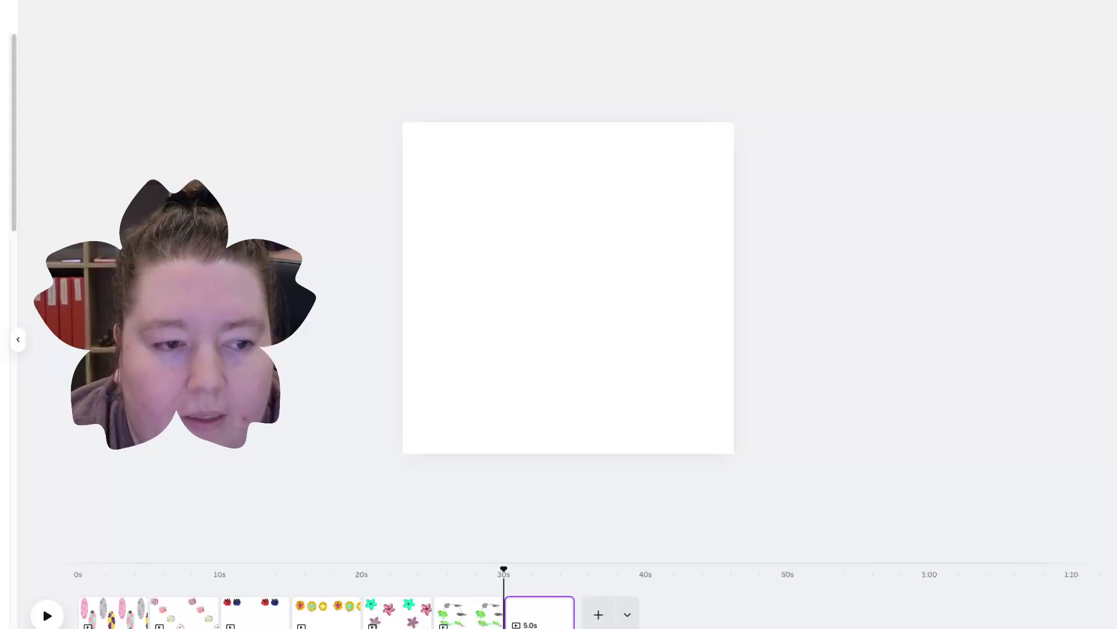
Try a blue butterfly enlarged in the blank page's upper-left area and a large orange spotted butterfly, deleting each one.
{"action": "key", "text": "ctrl+v"}
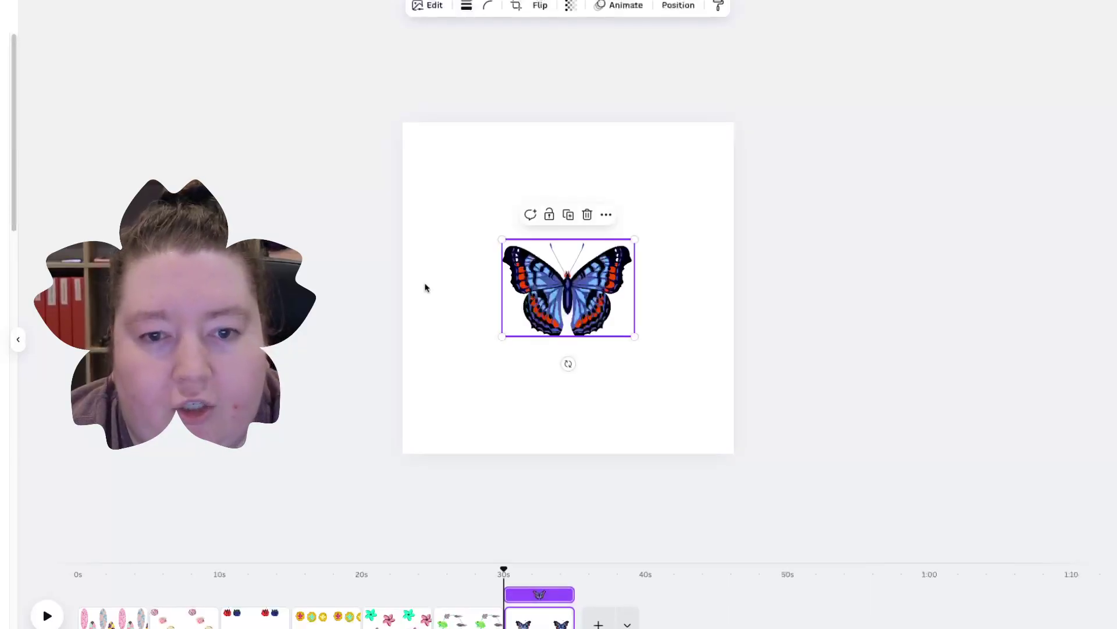
{"action": "left_click_drag", "start_coordinate": [640, 294], "coordinate": [558, 212]}
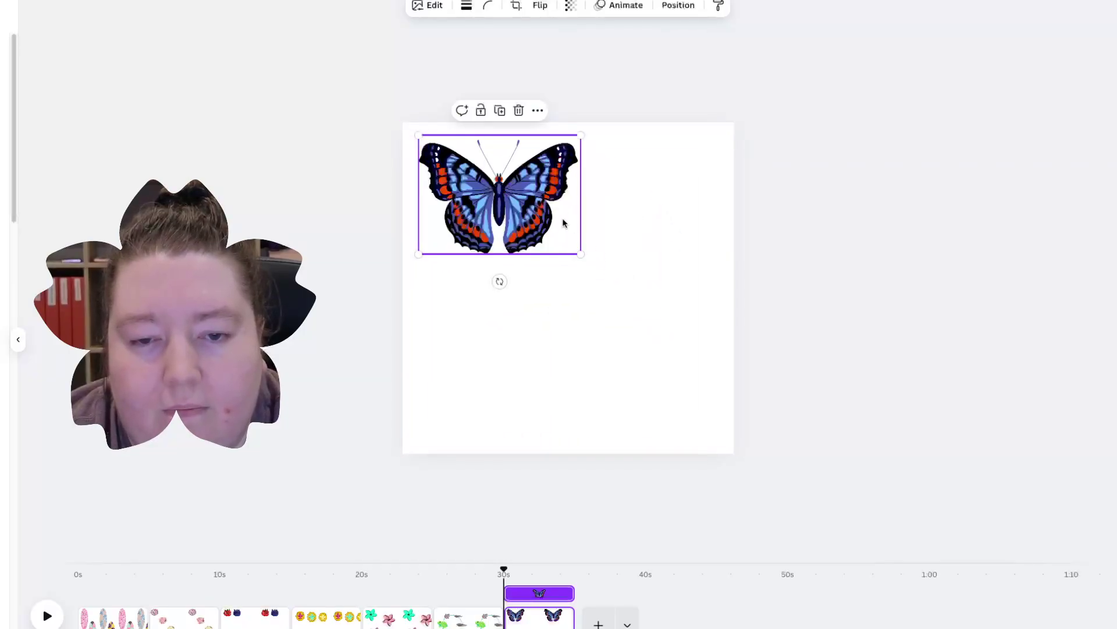
{"action": "left_click", "coordinate": [518, 110]}
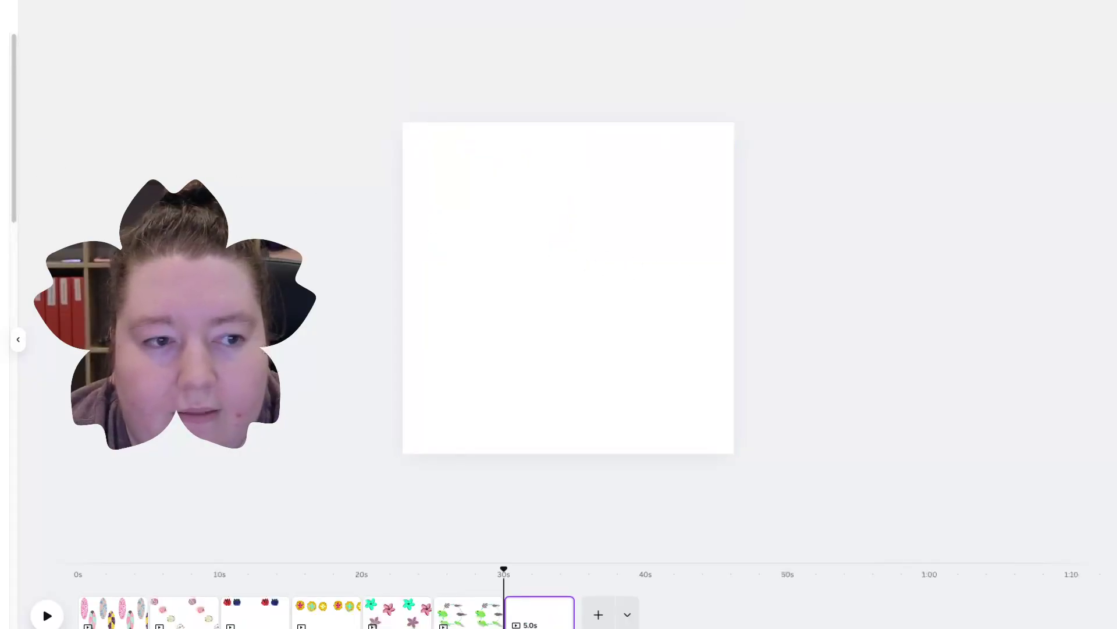
{"action": "key", "text": "ctrl+z"}
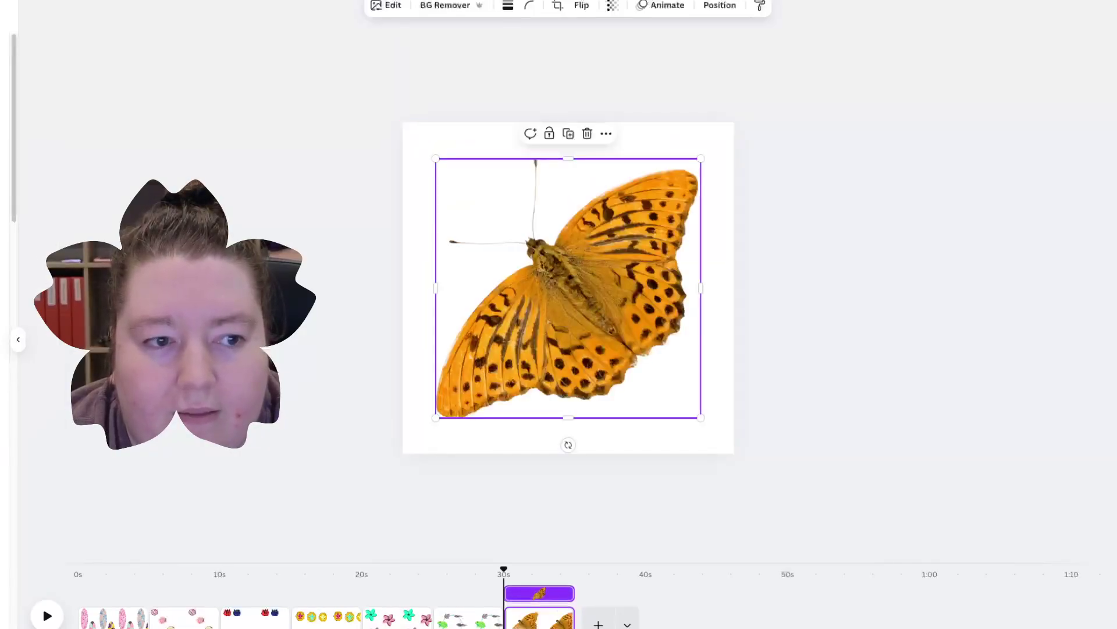
{"action": "left_click", "coordinate": [588, 135]}
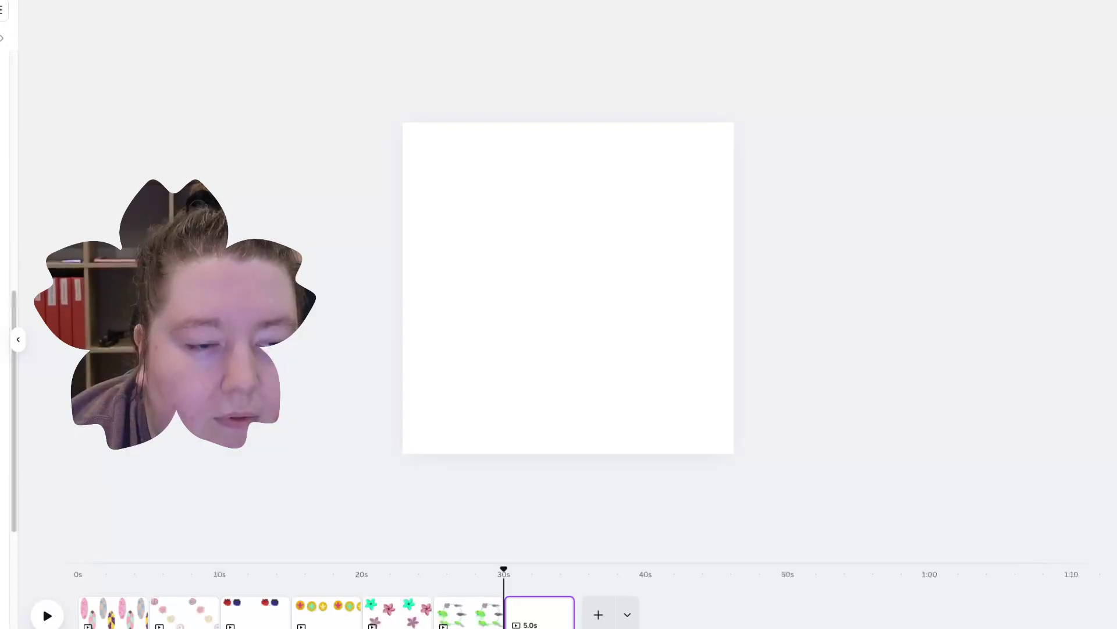
Place a small speckled egg on the blank page with a reduced hatching blue dinosaur to its right.
{"action": "key", "text": "ctrl+v"}
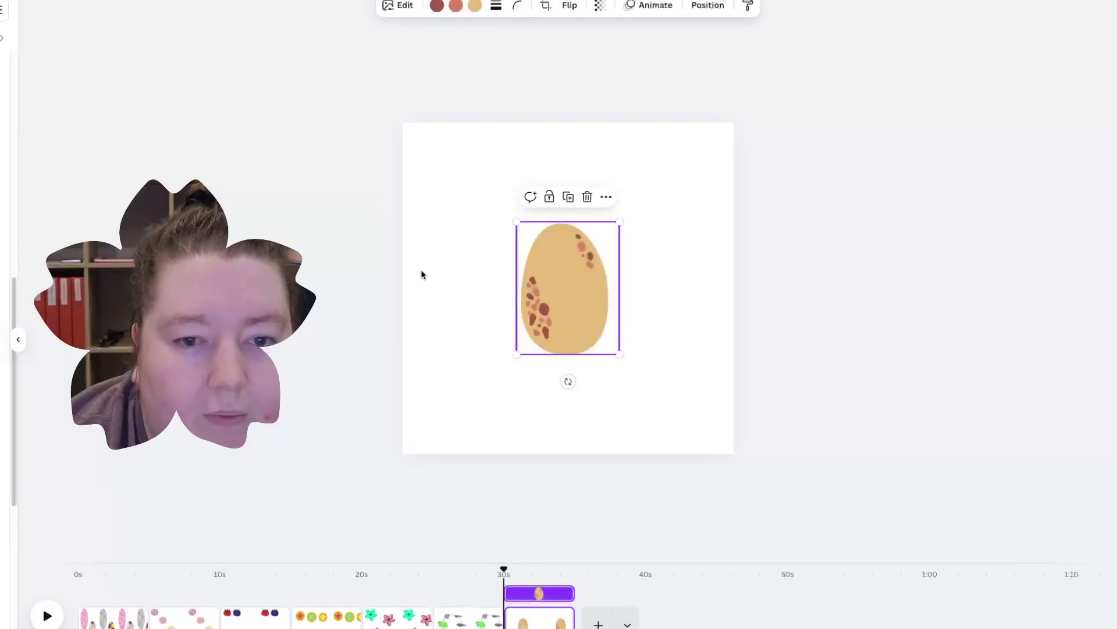
{"action": "left_click_drag", "start_coordinate": [621, 222], "coordinate": [491, 267]}
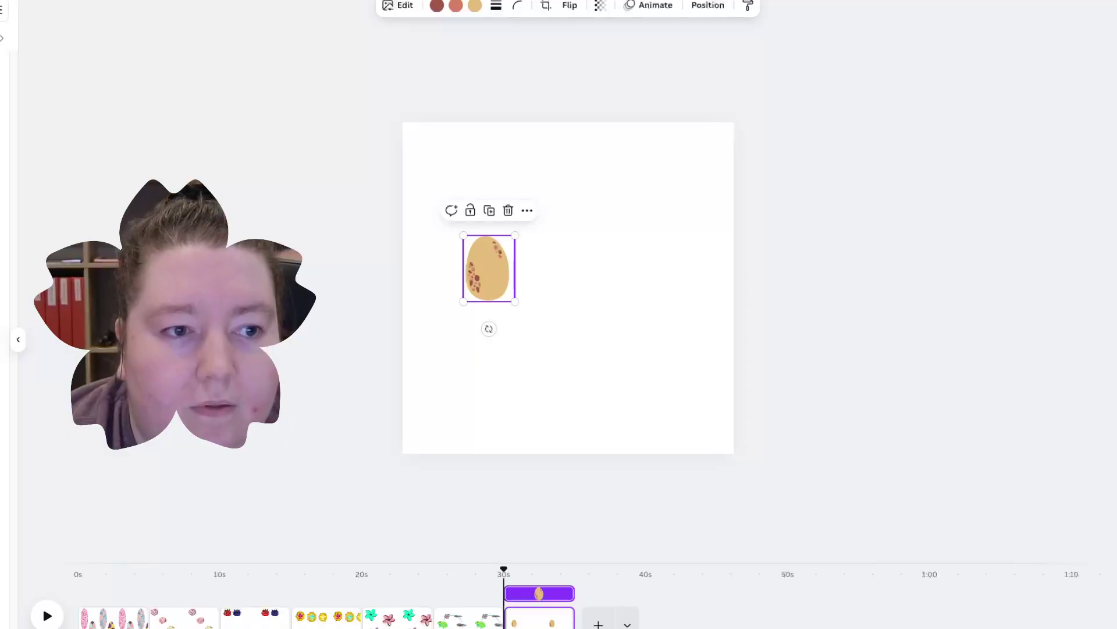
{"action": "key", "text": "ctrl+v"}
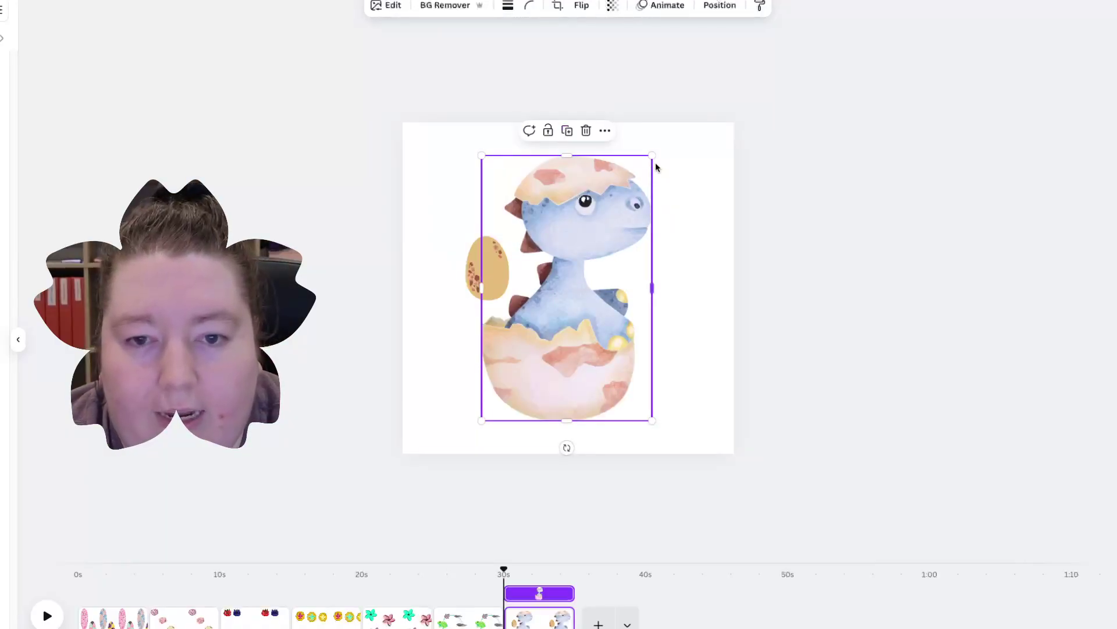
{"action": "left_click_drag", "start_coordinate": [652, 288], "coordinate": [649, 250]}
{"action": "left_click_drag", "start_coordinate": [649, 157], "coordinate": [557, 302]}
{"action": "left_click_drag", "start_coordinate": [517, 372], "coordinate": [559, 279]}
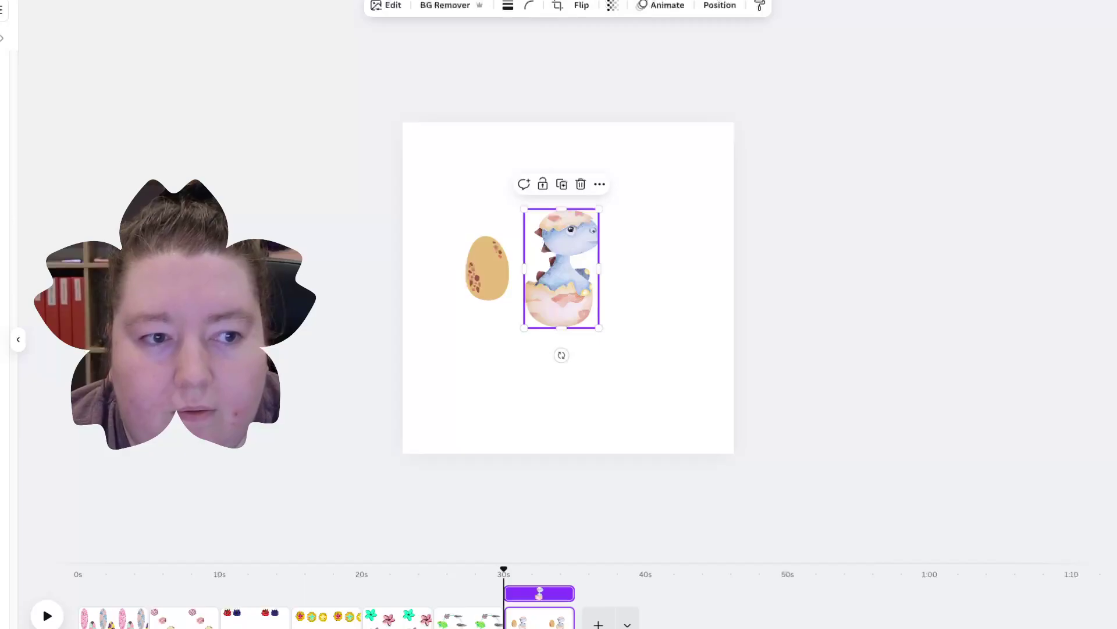
Add a reduced green dinosaur and arrange the egg, hatchling and dinosaur in a row from left to right.
{"action": "key", "text": "ctrl+v"}
{"action": "left_click_drag", "start_coordinate": [686, 417], "coordinate": [534, 332]}
{"action": "left_click_drag", "start_coordinate": [512, 245], "coordinate": [672, 279]}
{"action": "left_click_drag", "start_coordinate": [487, 273], "coordinate": [452, 288]}
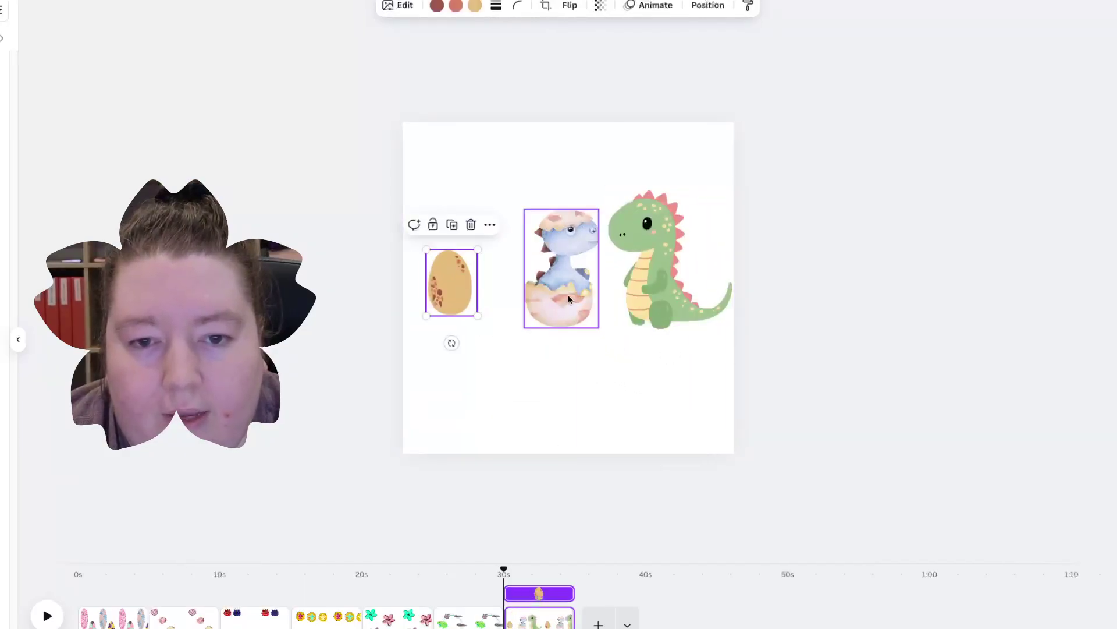
{"action": "left_click_drag", "start_coordinate": [569, 299], "coordinate": [527, 298]}
{"action": "left_click_drag", "start_coordinate": [674, 306], "coordinate": [634, 307]}
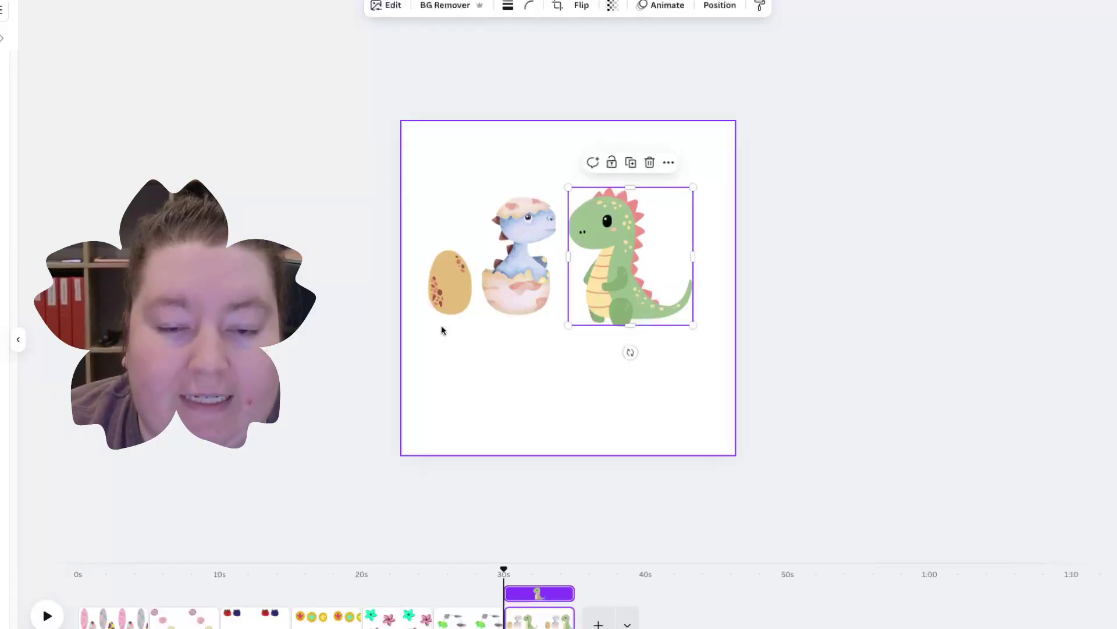
Delete the green dinosaur, the hatching dinosaur and the speckled egg from the page.
{"action": "left_click", "coordinate": [650, 162]}
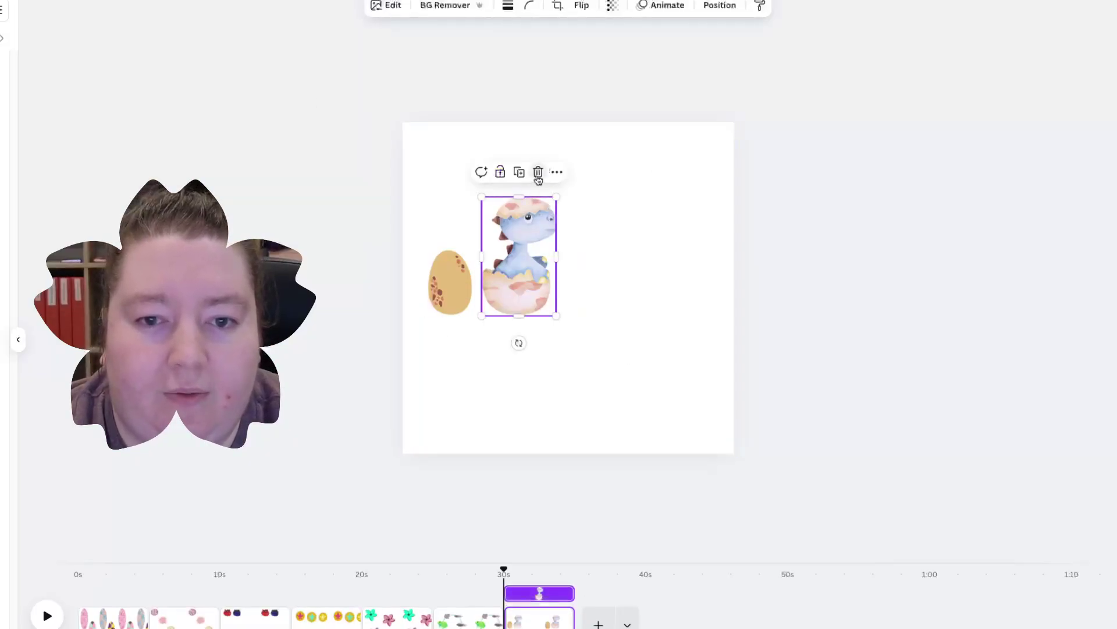
{"action": "left_click", "coordinate": [537, 172]}
{"action": "left_click", "coordinate": [451, 305]}
{"action": "left_click", "coordinate": [471, 224]}
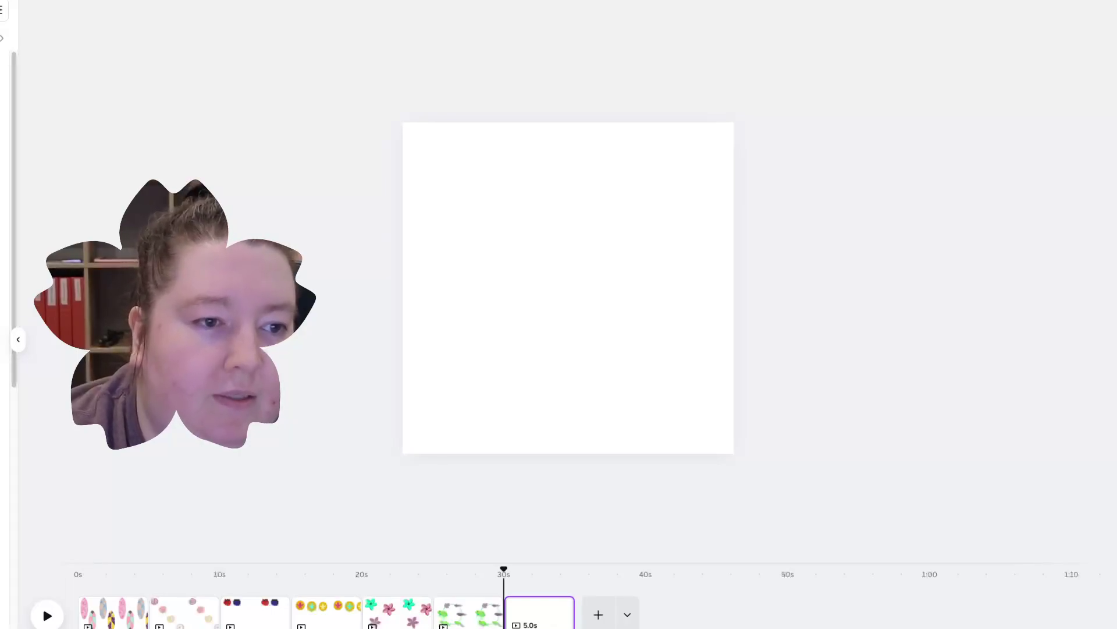
Try more single graphics on the blank page, including the realistic long-clawed dinosaur, and delete each one.
{"action": "key", "text": "ctrl+v"}
{"action": "left_click", "coordinate": [587, 176]}
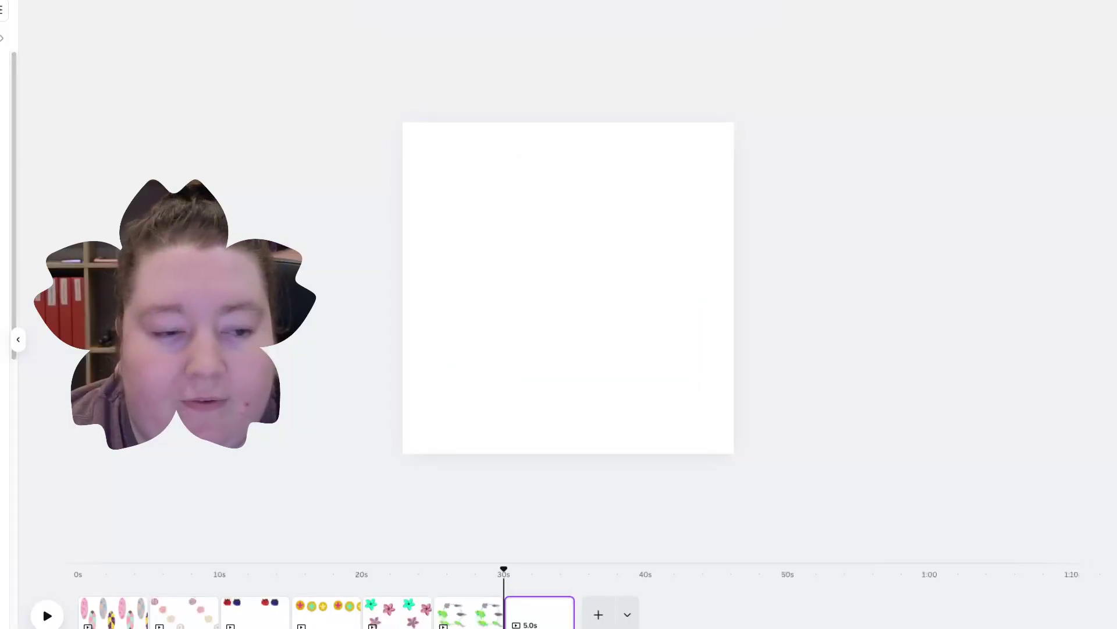
{"action": "key", "text": "ctrl+z"}
{"action": "left_click", "coordinate": [587, 175]}
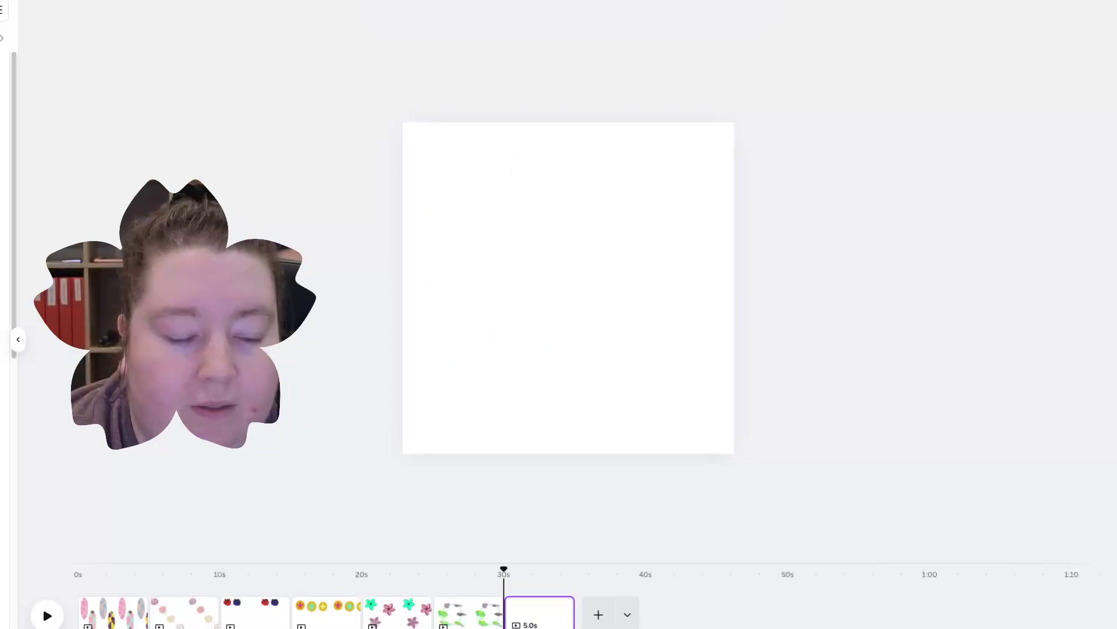
{"action": "key", "text": "ctrl+v"}
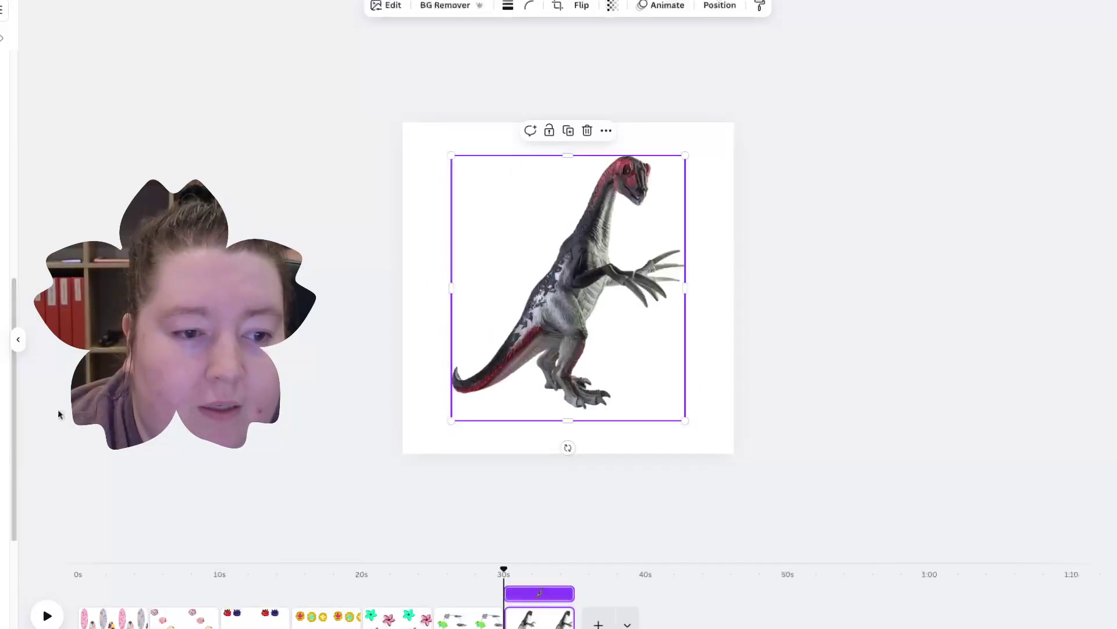
{"action": "left_click", "coordinate": [587, 131]}
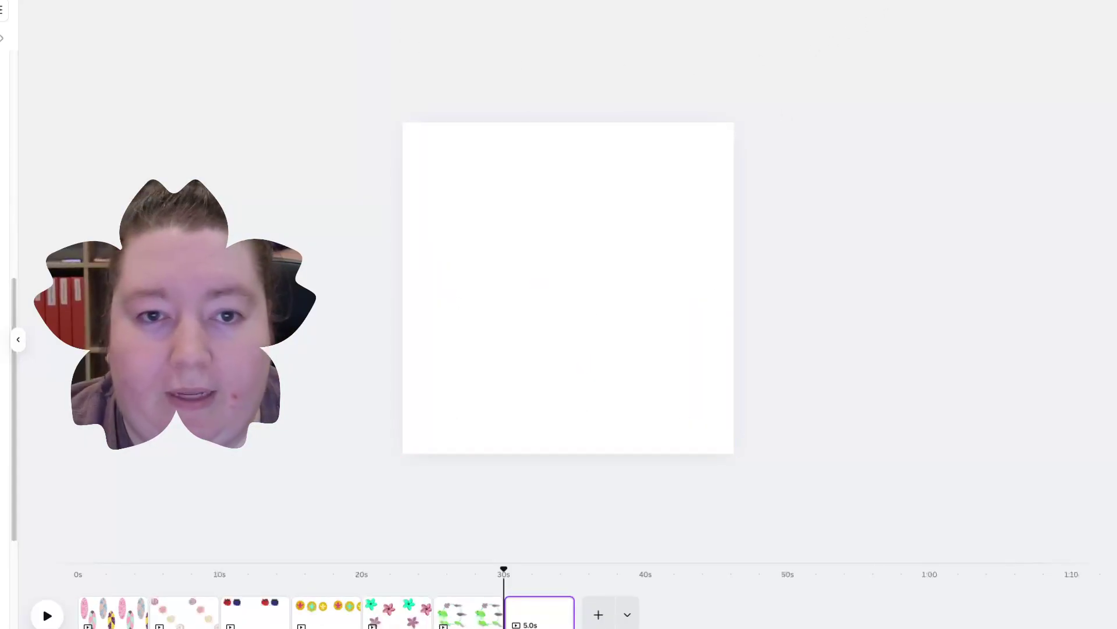
Switch to Google in the browser, search for "twitch subscriber badges" and show the image results.
{"action": "key", "text": "super+l"}
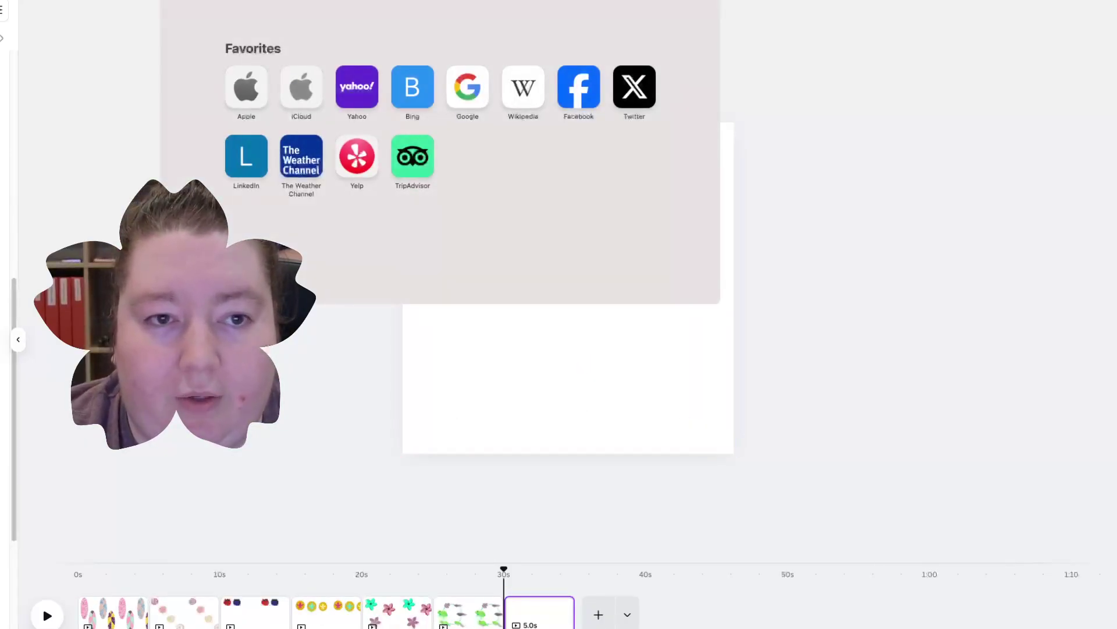
{"action": "left_click", "coordinate": [471, 94]}
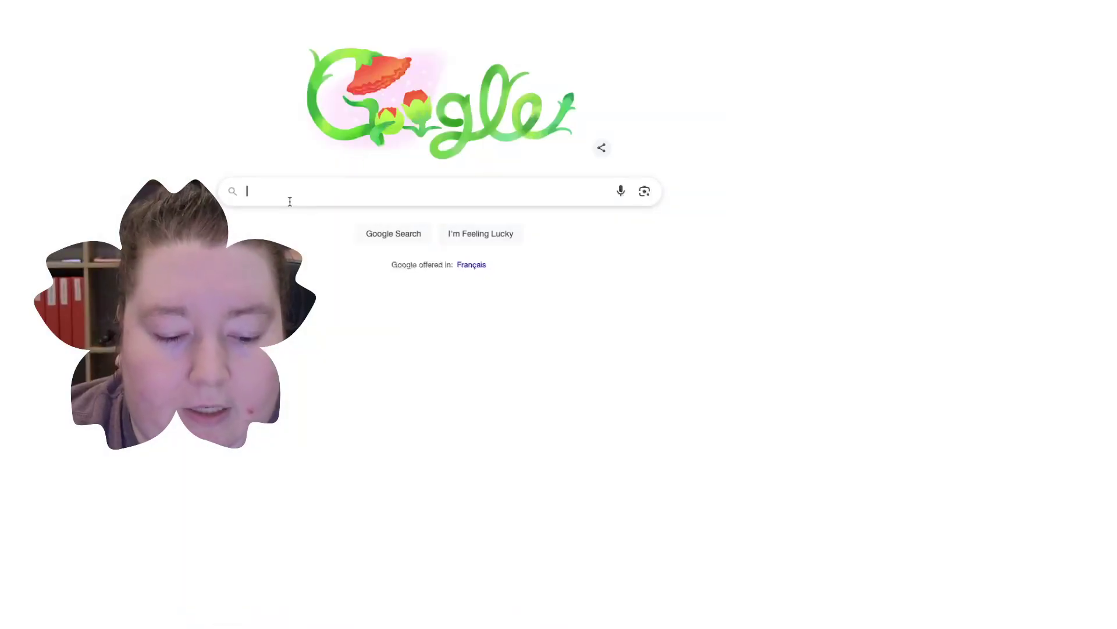
{"action": "type", "text": "tw"}
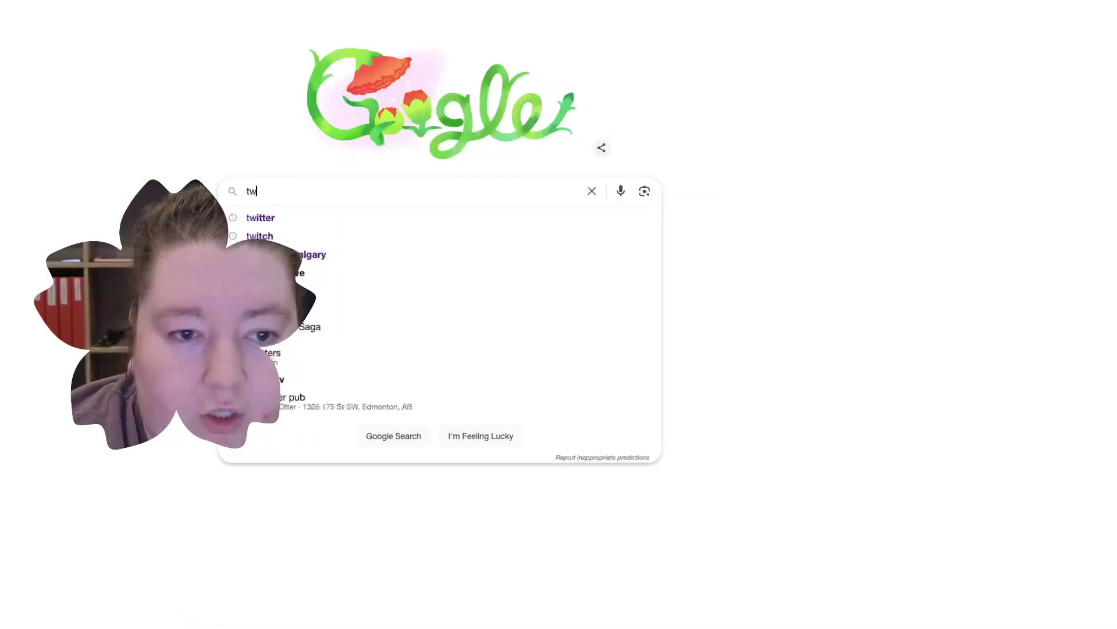
{"action": "type", "text": "itch subscr"}
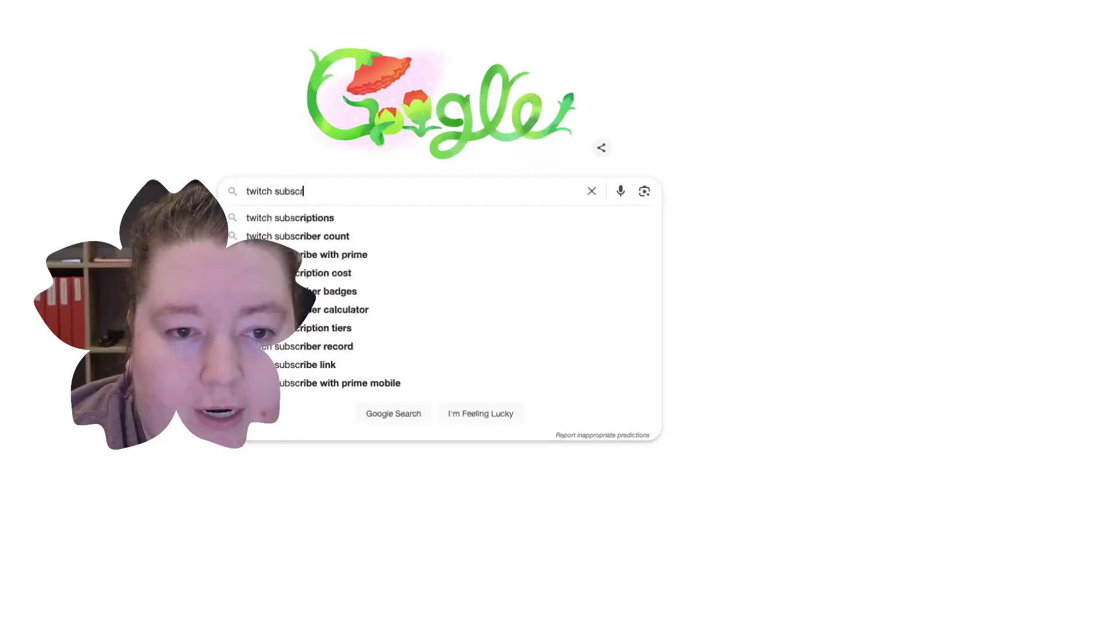
{"action": "type", "text": "iber badges"}
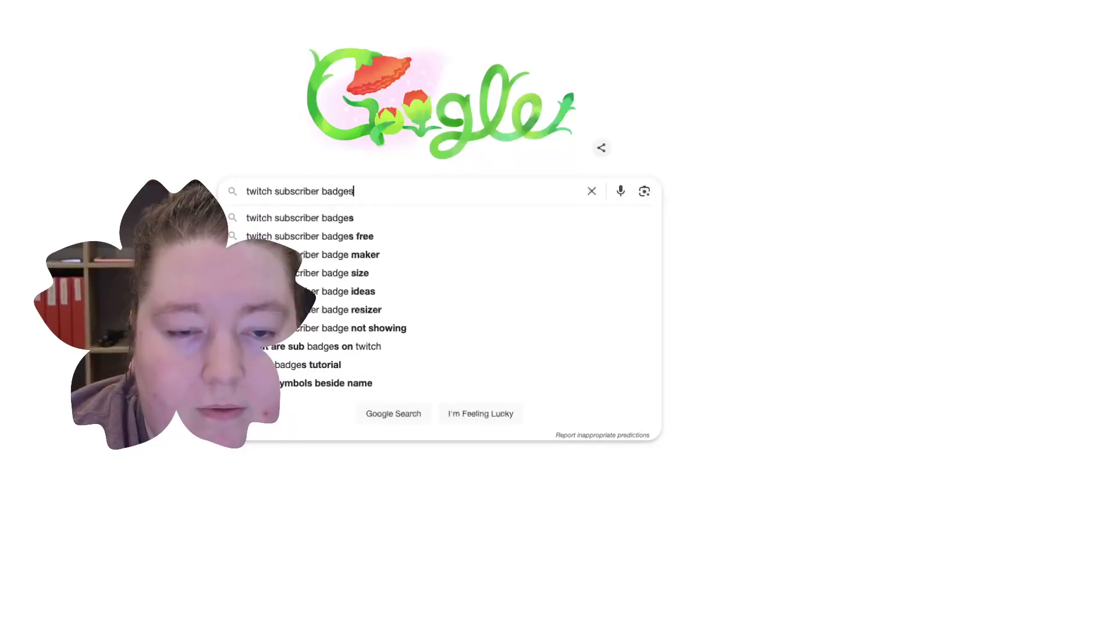
{"action": "key", "text": "Return"}
{"action": "scroll", "coordinate": [301, 208], "scroll_direction": "down", "scroll_amount": 3}
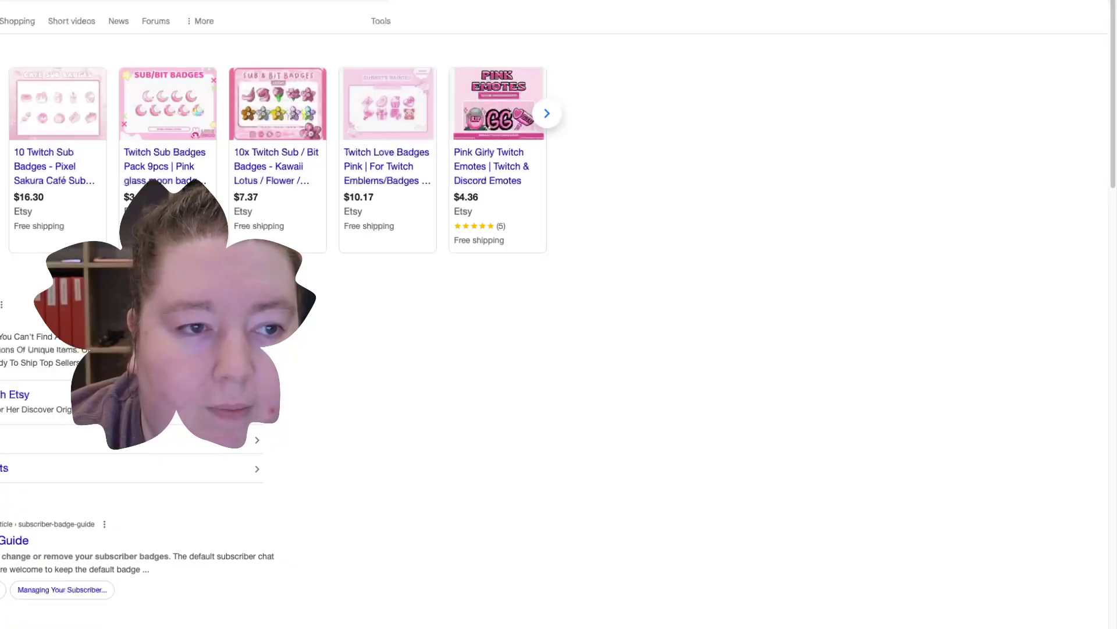
{"action": "left_click", "coordinate": [519, 38]}
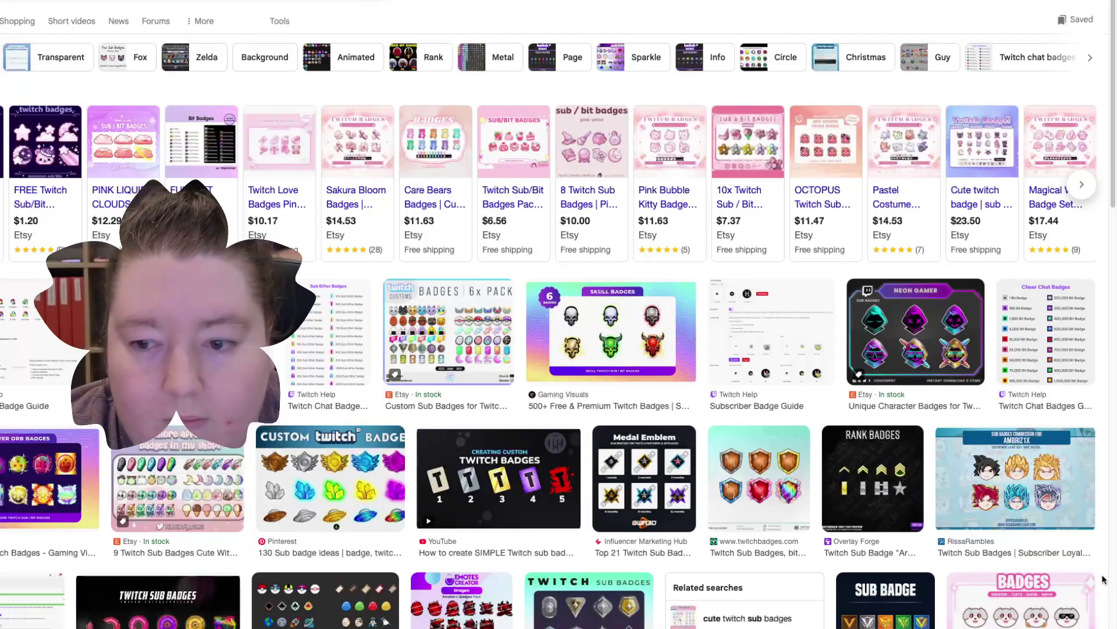
Browse the badge images and preview the cute hamster sub badges and the Kitty sub badge set.
{"action": "scroll", "coordinate": [1097, 580], "scroll_direction": "down", "scroll_amount": 5}
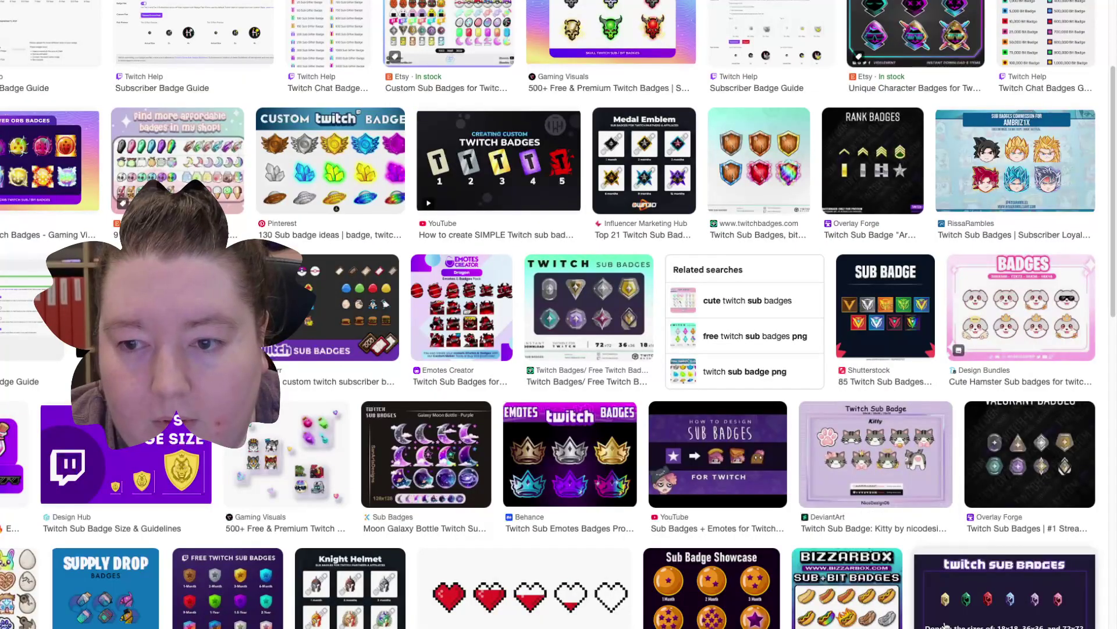
{"action": "left_click", "coordinate": [1015, 348]}
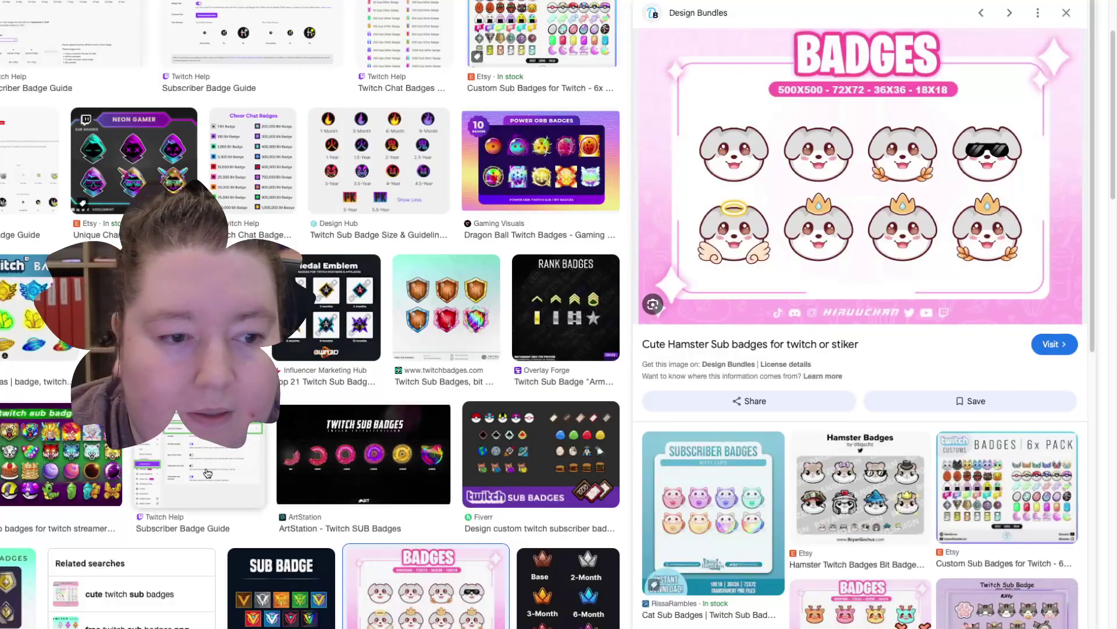
{"action": "scroll", "coordinate": [294, 445], "scroll_direction": "down", "scroll_amount": 5}
{"action": "scroll", "coordinate": [294, 445], "scroll_direction": "down", "scroll_amount": 3}
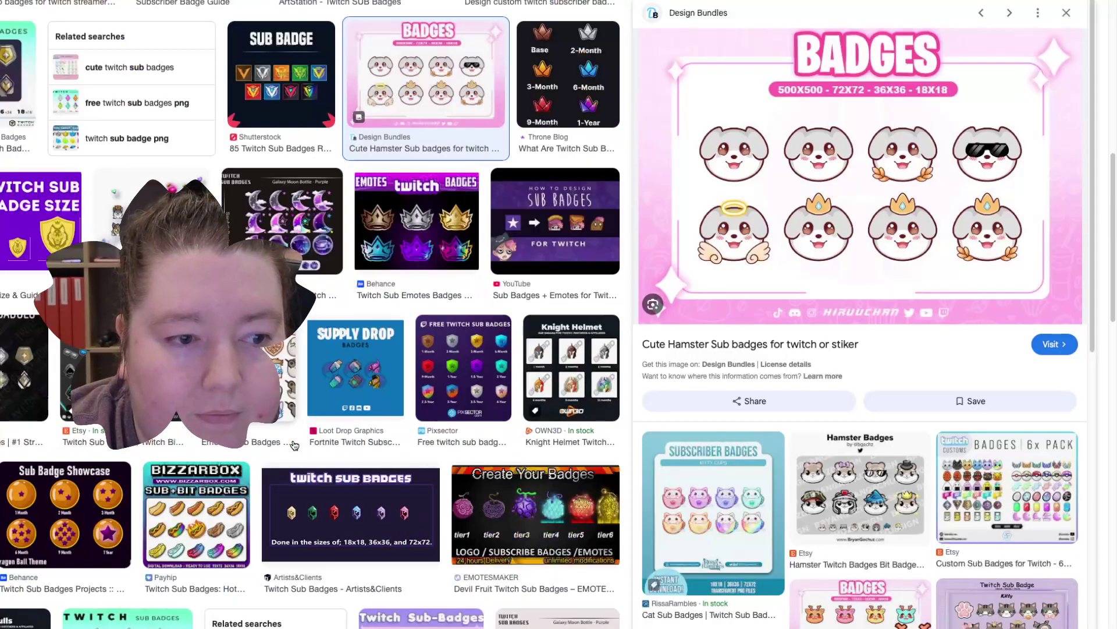
{"action": "left_click", "coordinate": [1007, 605]}
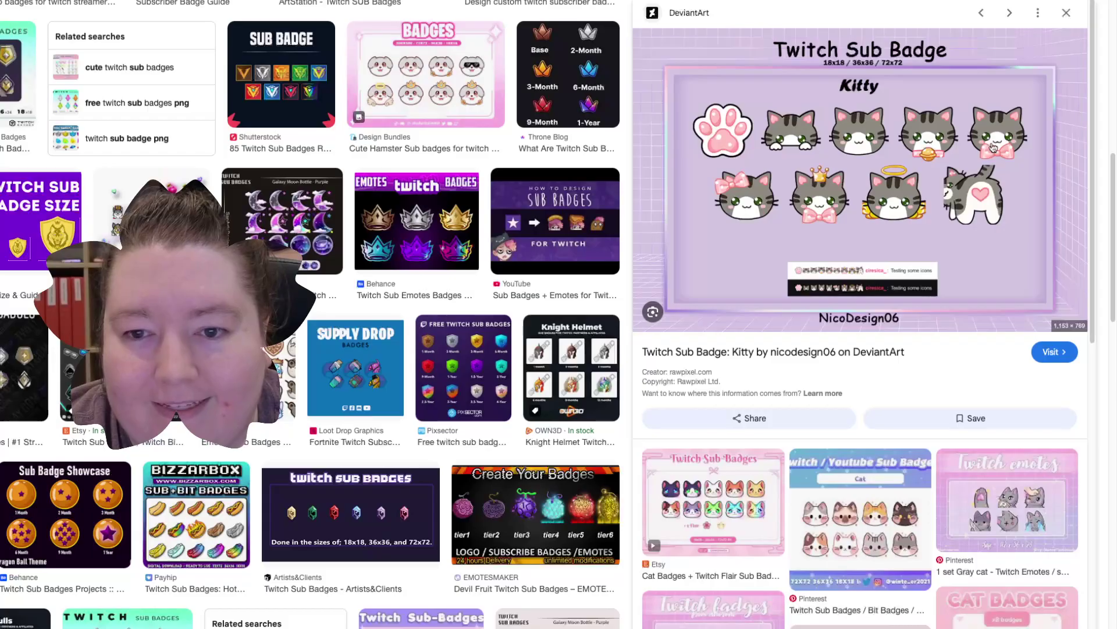
Look further through the results and preview the Artists&Clients Twitch badges and the Etsy custom 6x sub badges pack.
{"action": "scroll", "coordinate": [575, 436], "scroll_direction": "down", "scroll_amount": 5}
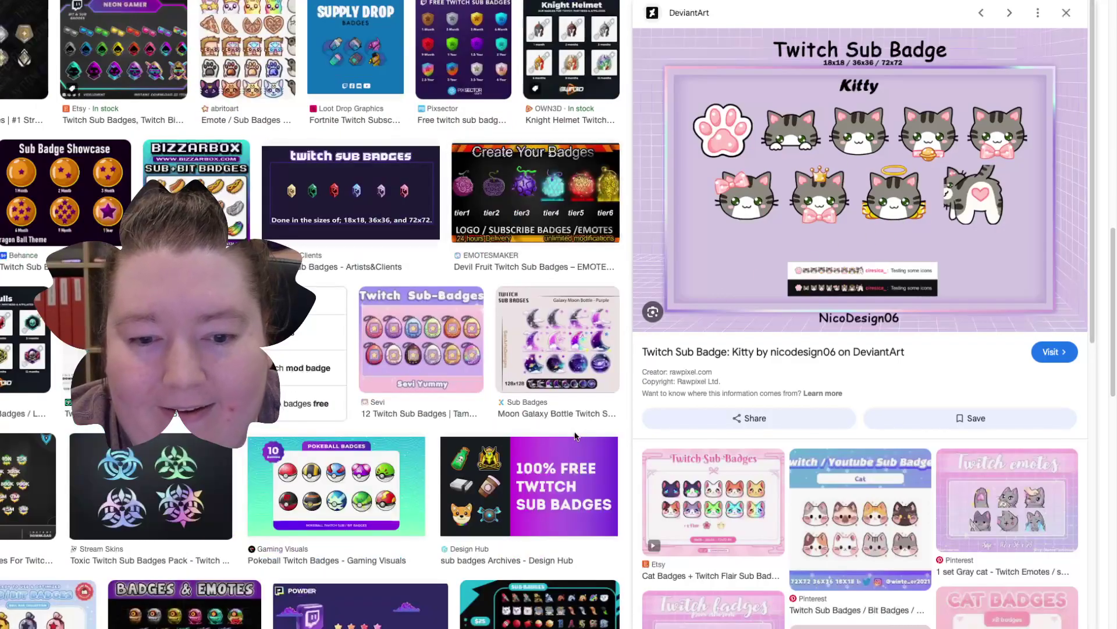
{"action": "scroll", "coordinate": [575, 436], "scroll_direction": "down", "scroll_amount": 3}
{"action": "left_click", "coordinate": [523, 472]}
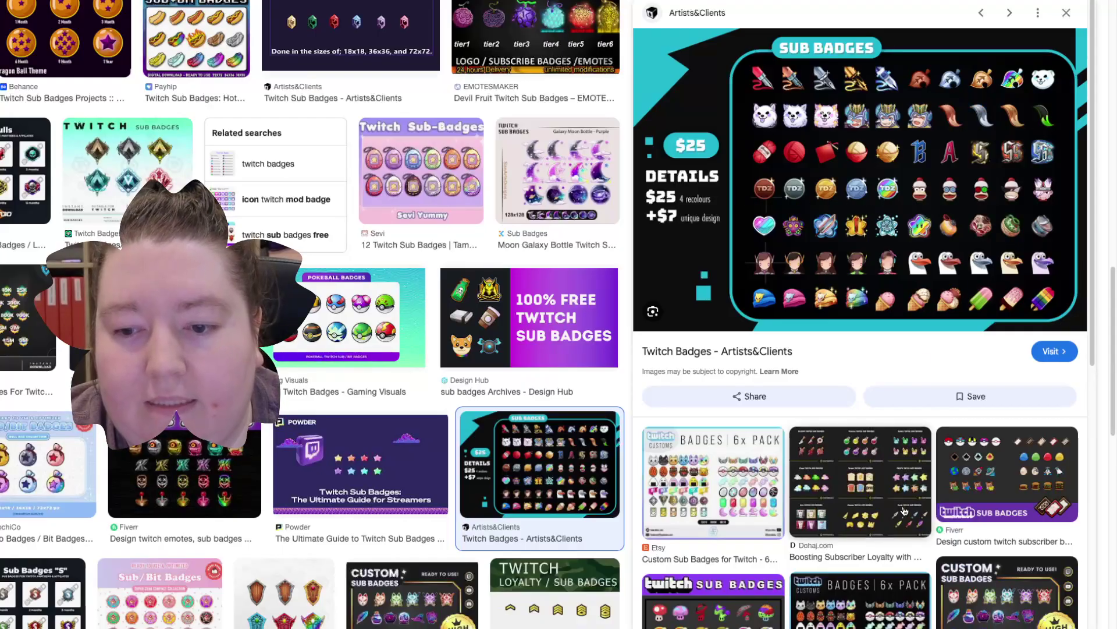
{"action": "left_click", "coordinate": [753, 497]}
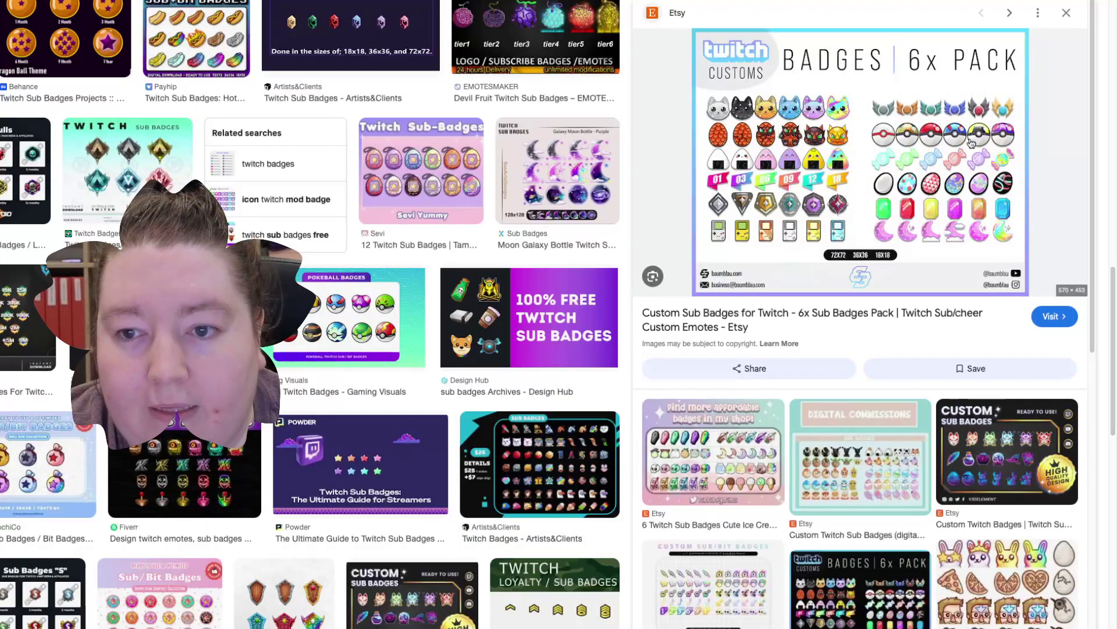
Look through the related badge images and preview the Etsy cute cat sub badges in 12 styles.
{"action": "scroll", "coordinate": [795, 463], "scroll_direction": "down", "scroll_amount": 5}
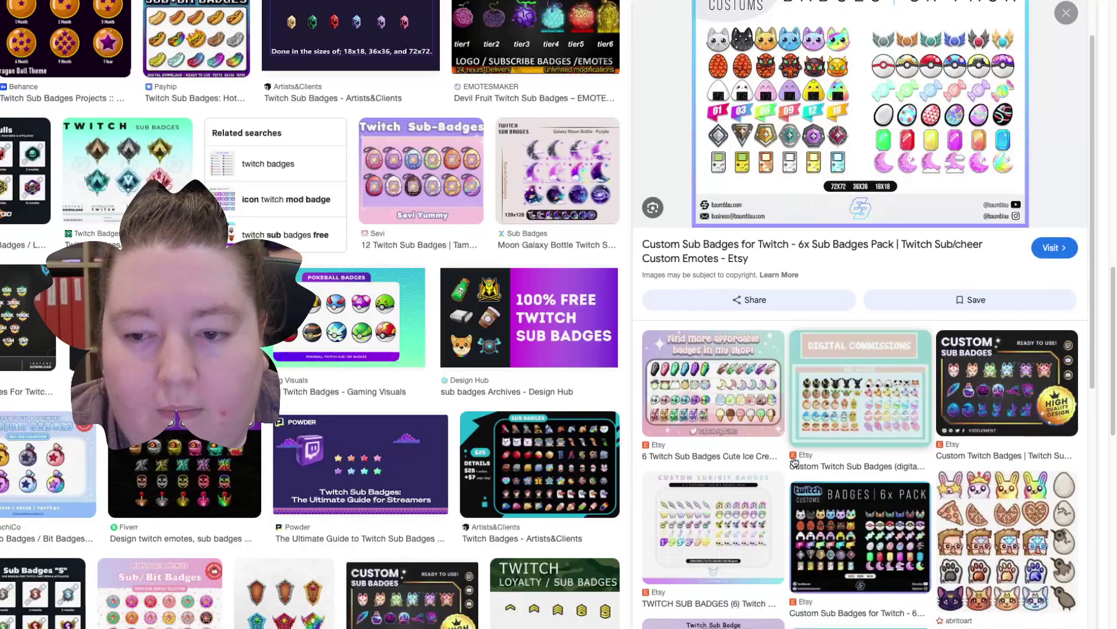
{"action": "scroll", "coordinate": [795, 461], "scroll_direction": "down", "scroll_amount": 3}
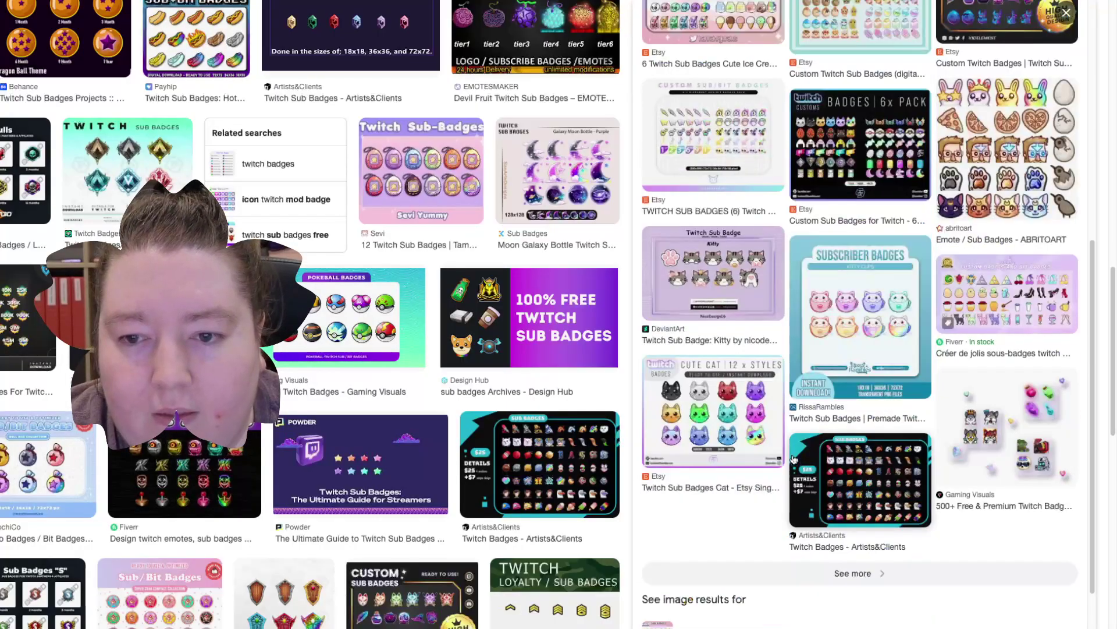
{"action": "scroll", "coordinate": [794, 460], "scroll_direction": "down", "scroll_amount": 2}
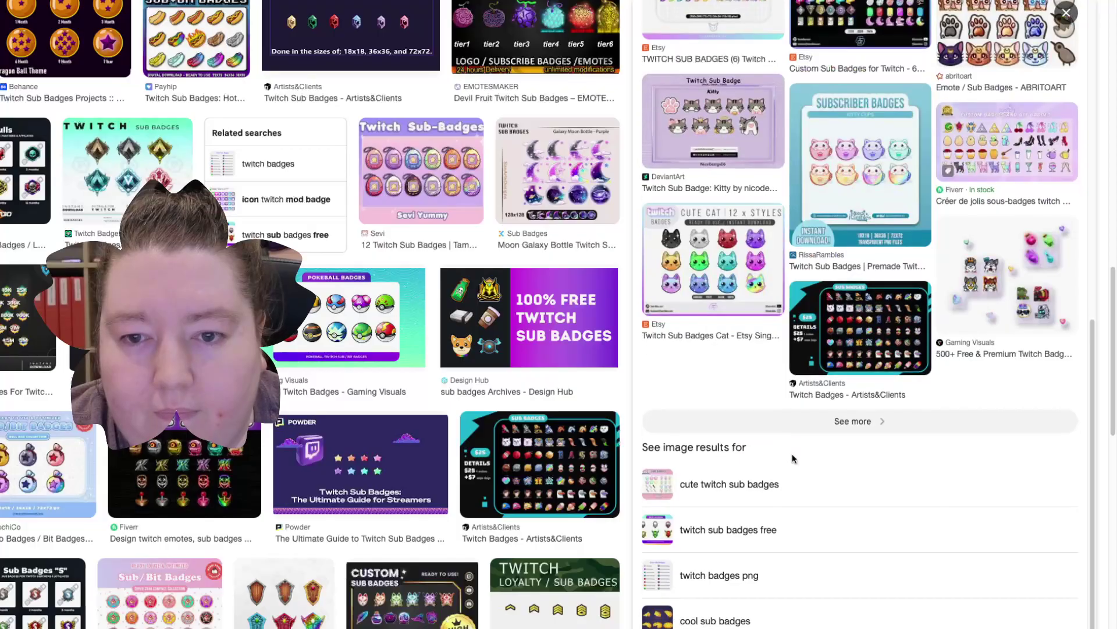
{"action": "left_click", "coordinate": [715, 214]}
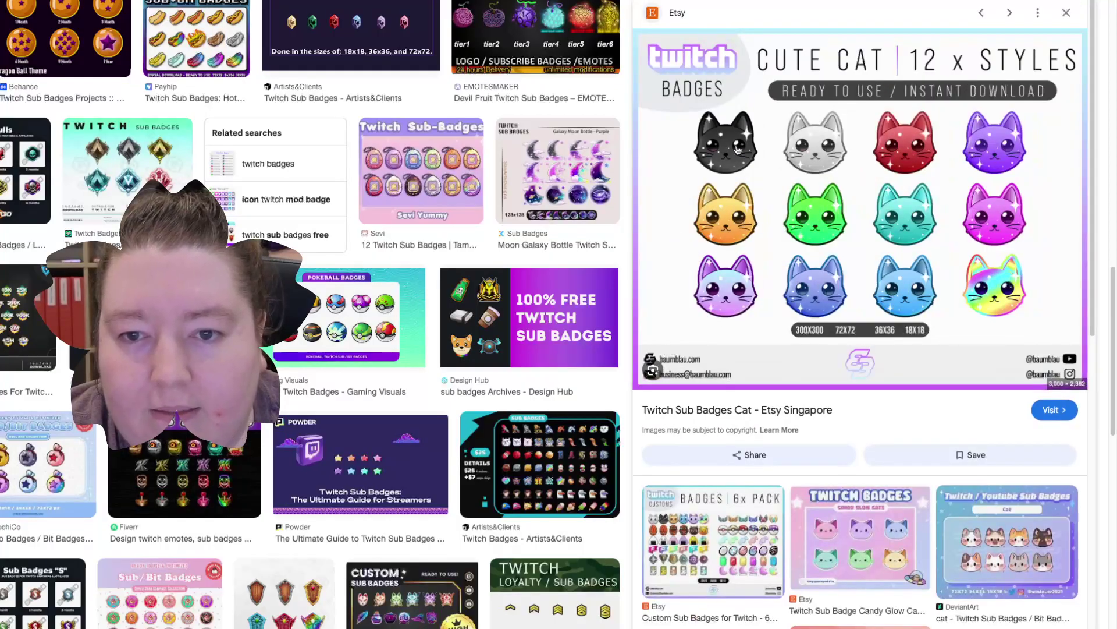
Look through the related cat badges, preview the Etsy premade seated cat sub badges, and browse the surrounding image results.
{"action": "scroll", "coordinate": [807, 411], "scroll_direction": "down", "scroll_amount": 7}
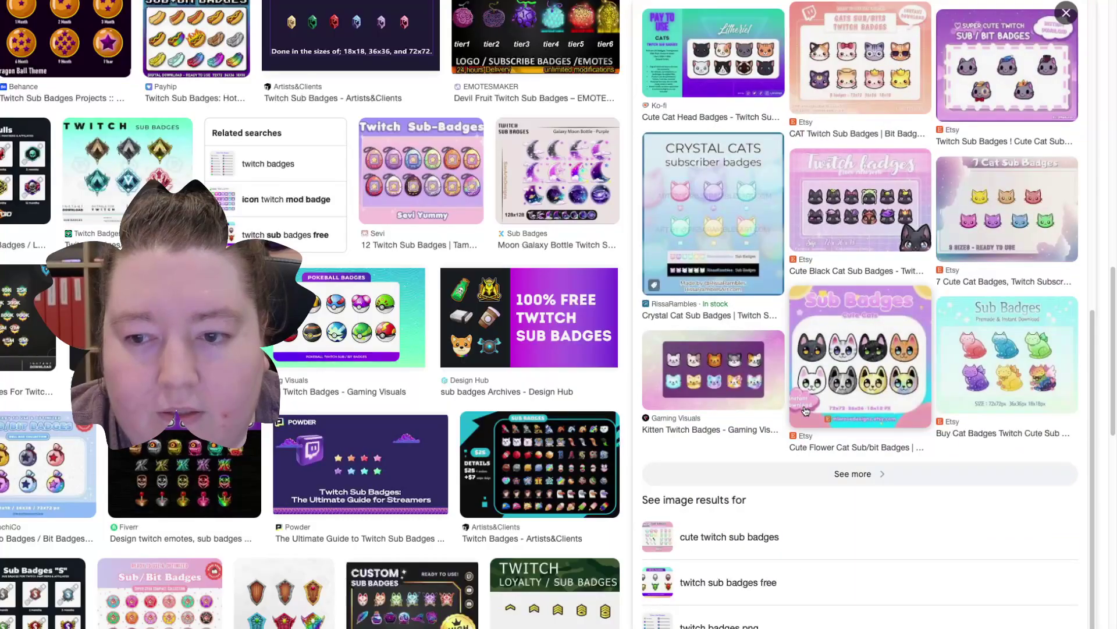
{"action": "left_click", "coordinate": [1046, 375]}
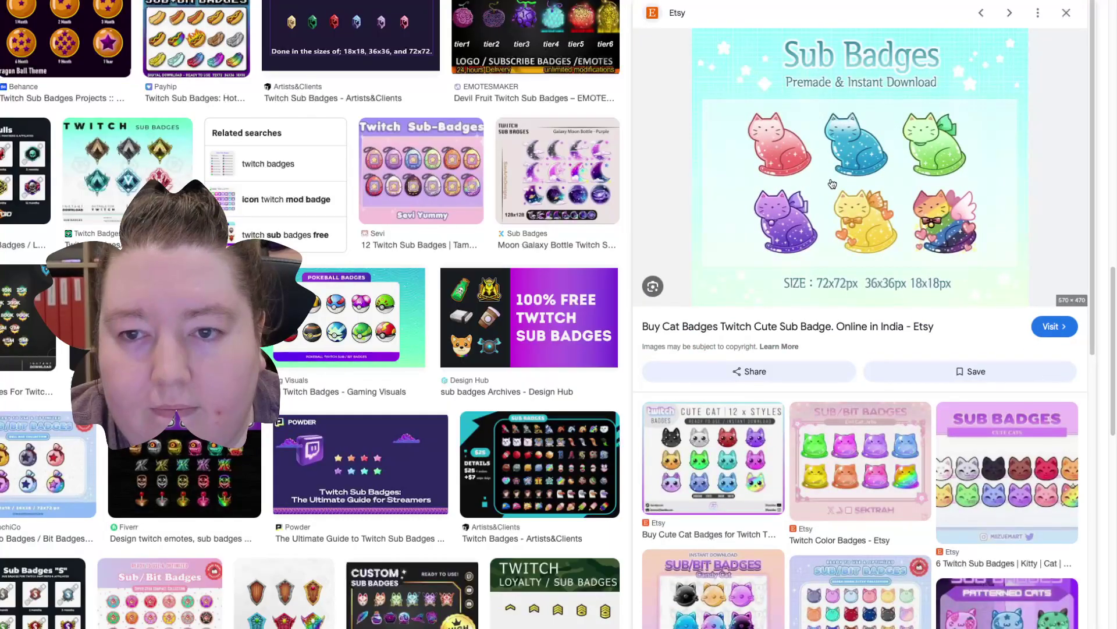
{"action": "scroll", "coordinate": [828, 176], "scroll_direction": "down", "scroll_amount": 1}
{"action": "scroll", "coordinate": [424, 406], "scroll_direction": "down", "scroll_amount": 5}
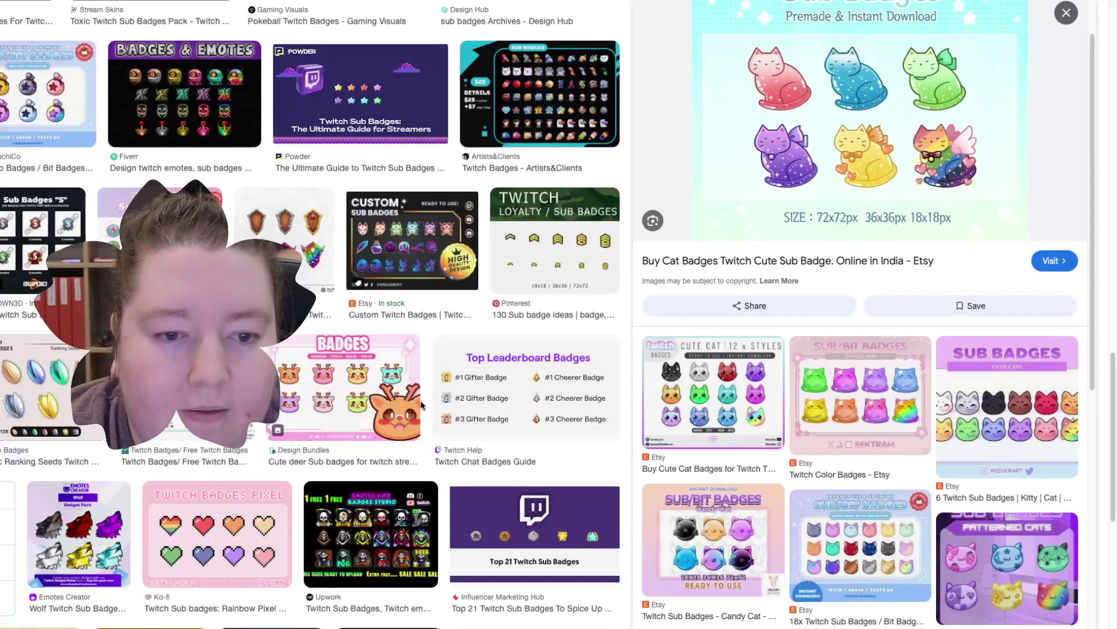
{"action": "scroll", "coordinate": [423, 406], "scroll_direction": "down", "scroll_amount": 3}
{"action": "scroll", "coordinate": [373, 418], "scroll_direction": "up", "scroll_amount": 10}
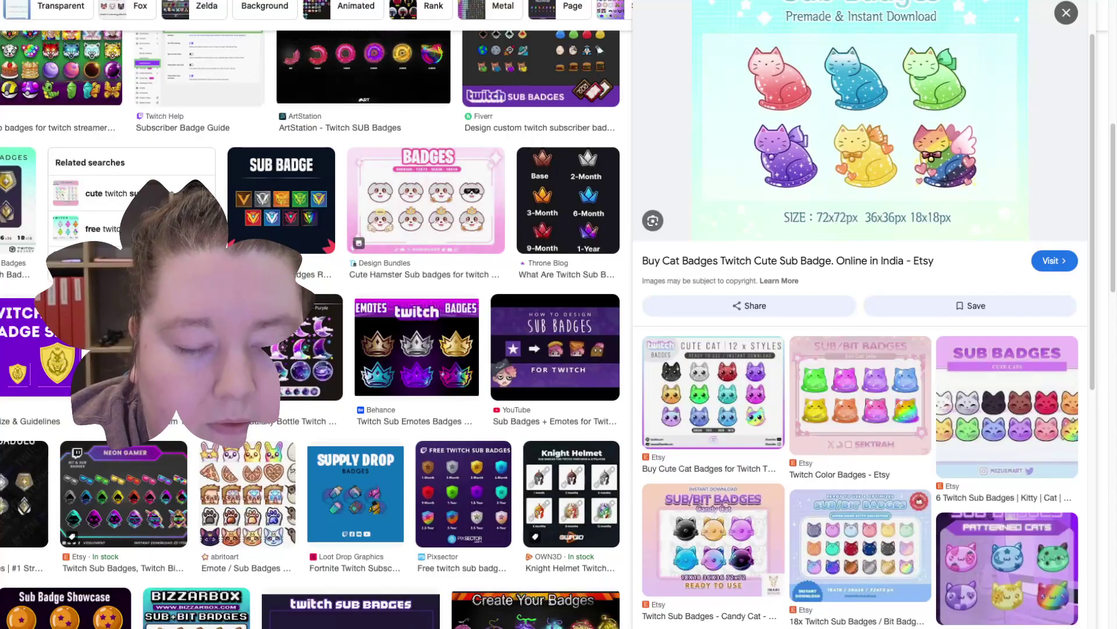
Show image results for life cycle Twitch badges and preview the 10 Frog Life Cycle, Halloween frog and coffin sub badge listings.
{"action": "key", "text": "alt+Left"}
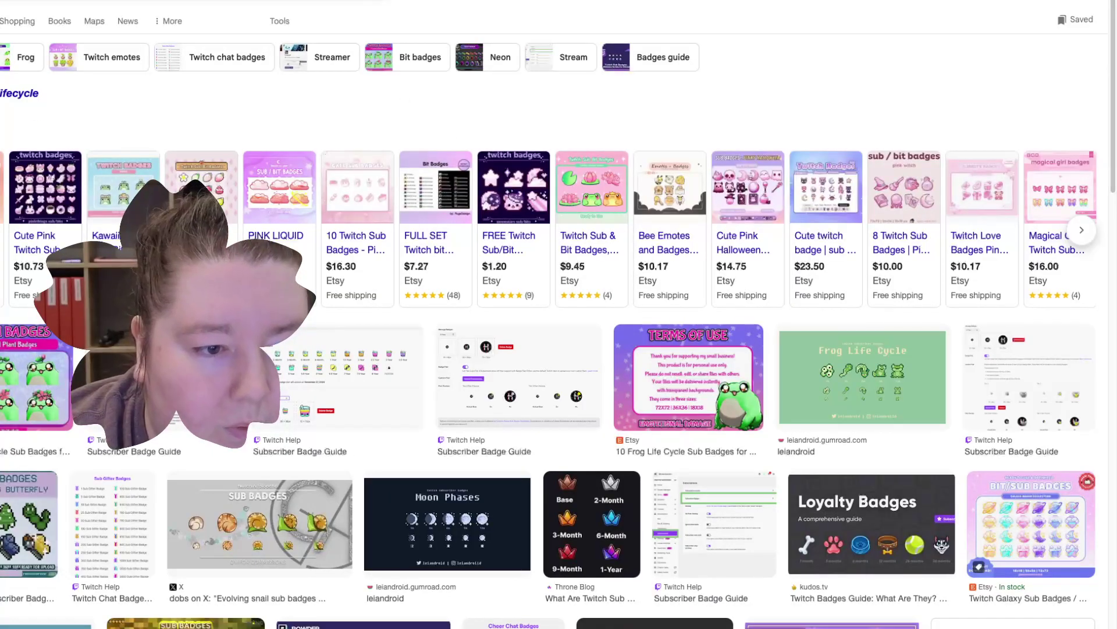
{"action": "left_click", "coordinate": [688, 378]}
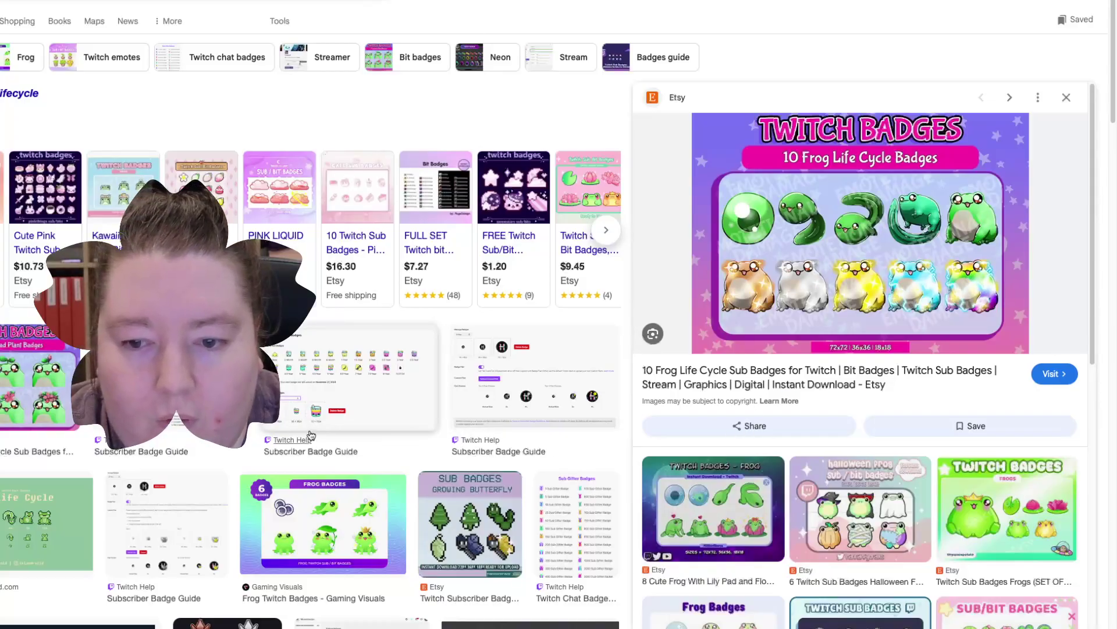
{"action": "scroll", "coordinate": [311, 435], "scroll_direction": "down", "scroll_amount": 3}
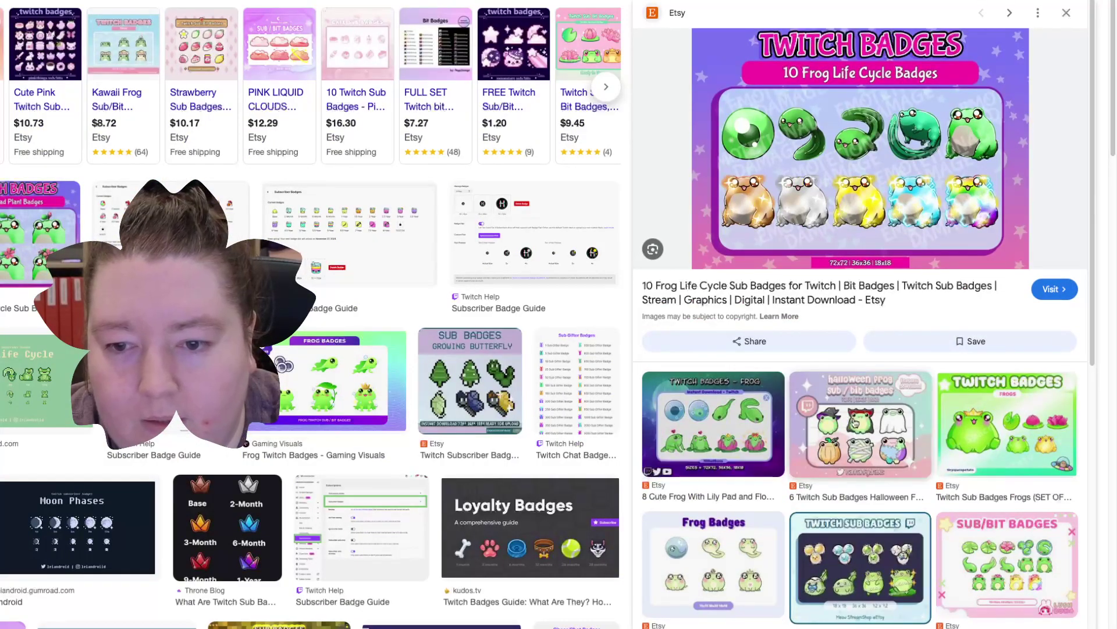
{"action": "left_click", "coordinate": [879, 422]}
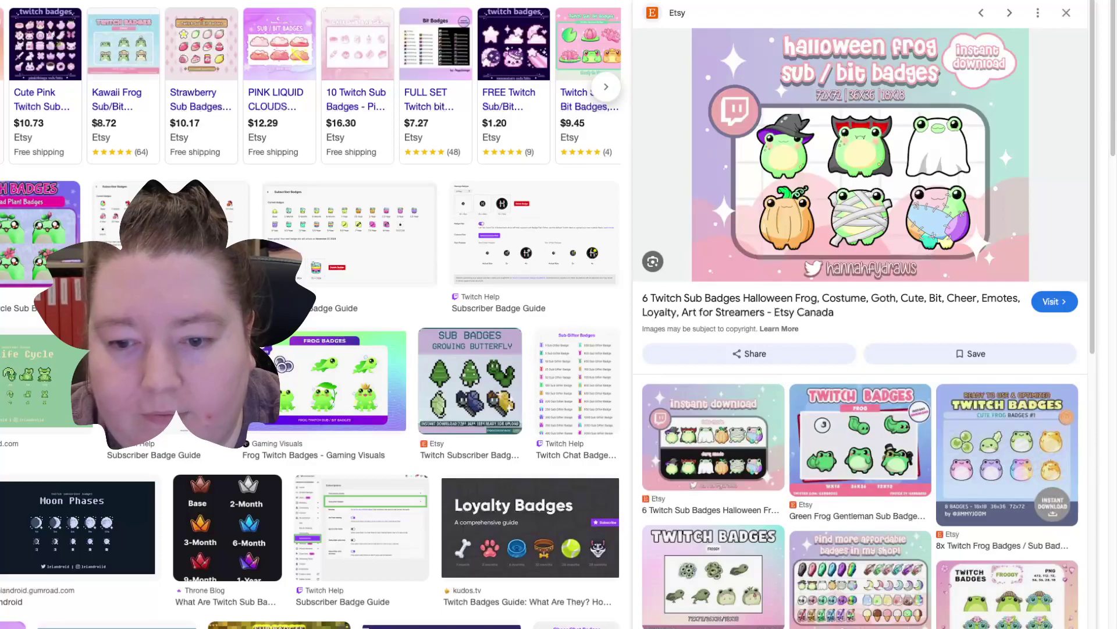
{"action": "left_click", "coordinate": [838, 582]}
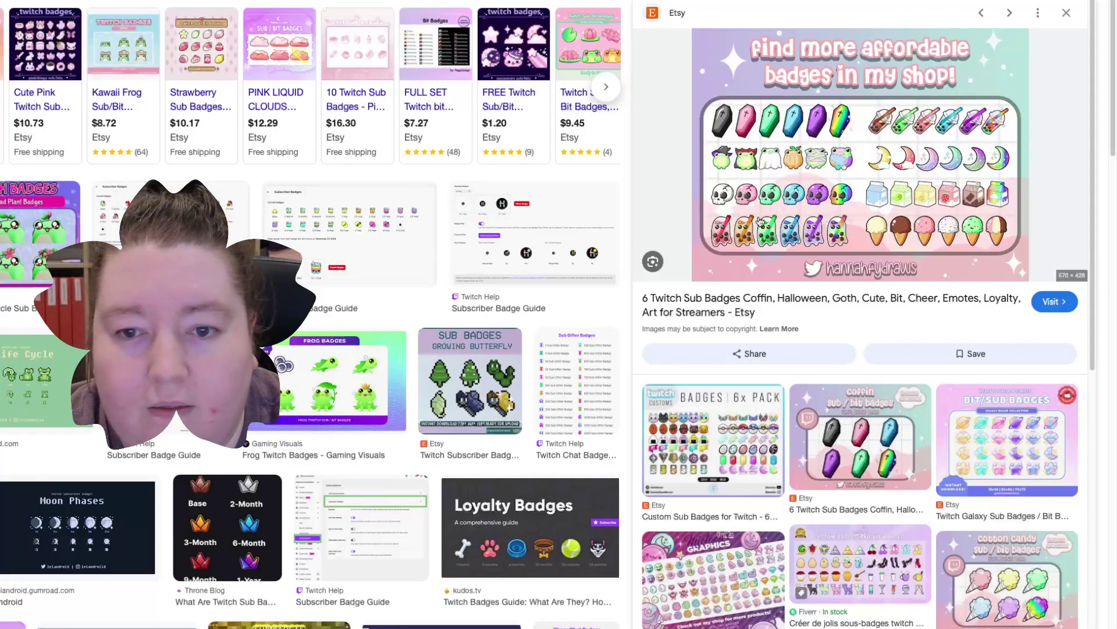
Preview the Throne Blog crown badges by month, the Growing Plant badges and the potted Plants sub badge set.
{"action": "scroll", "coordinate": [379, 410], "scroll_direction": "down", "scroll_amount": 2}
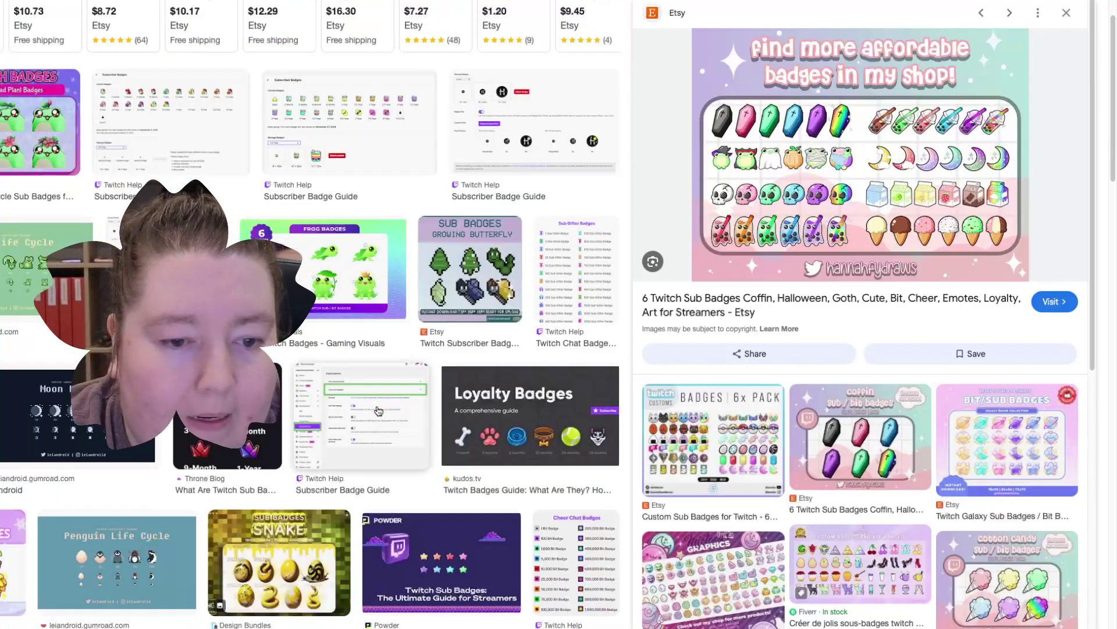
{"action": "left_click", "coordinate": [259, 419]}
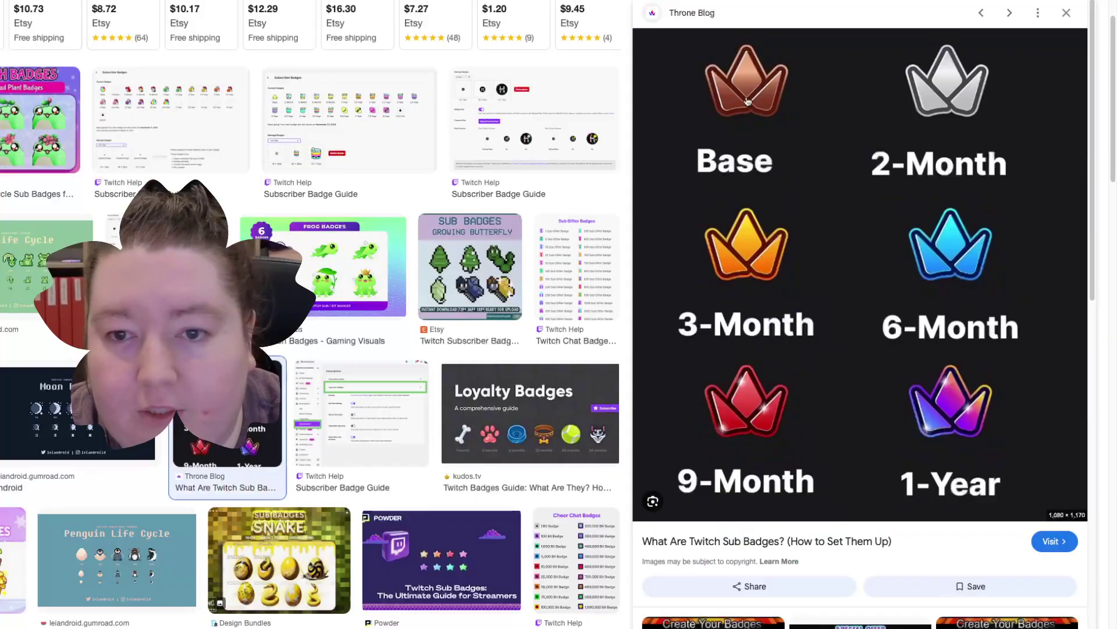
{"action": "scroll", "coordinate": [285, 538], "scroll_direction": "down", "scroll_amount": 1}
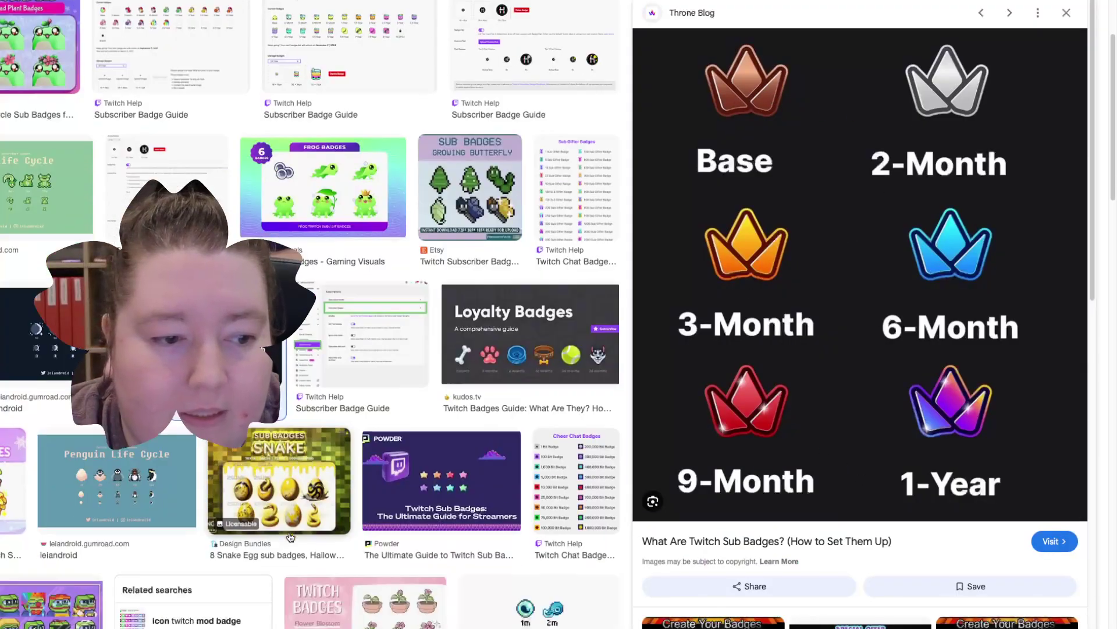
{"action": "left_click", "coordinate": [11, 486]}
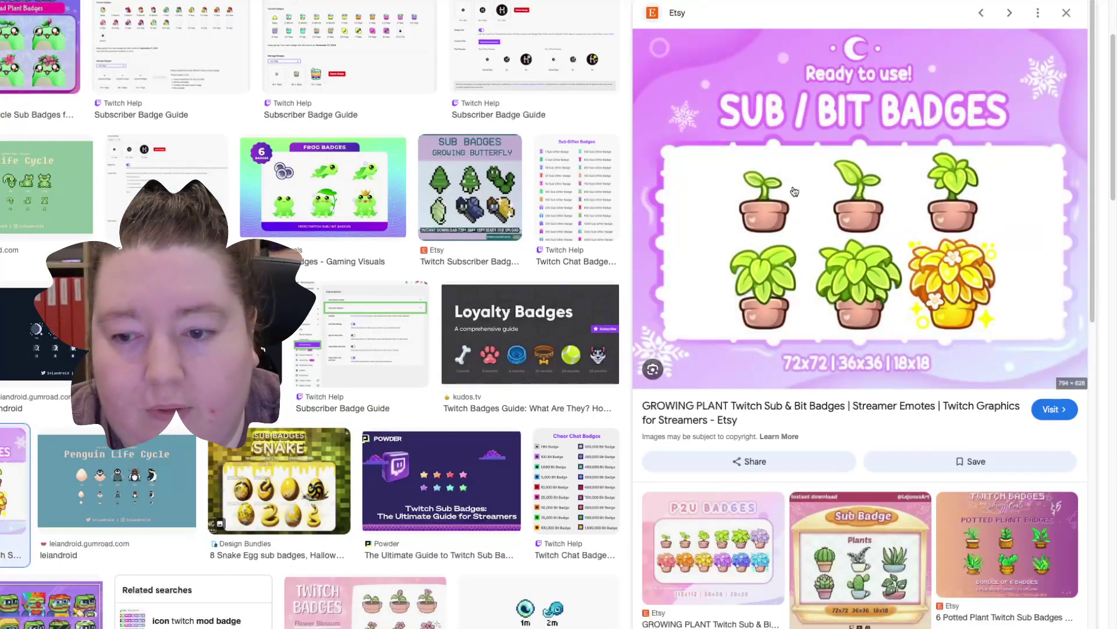
{"action": "left_click", "coordinate": [867, 509]}
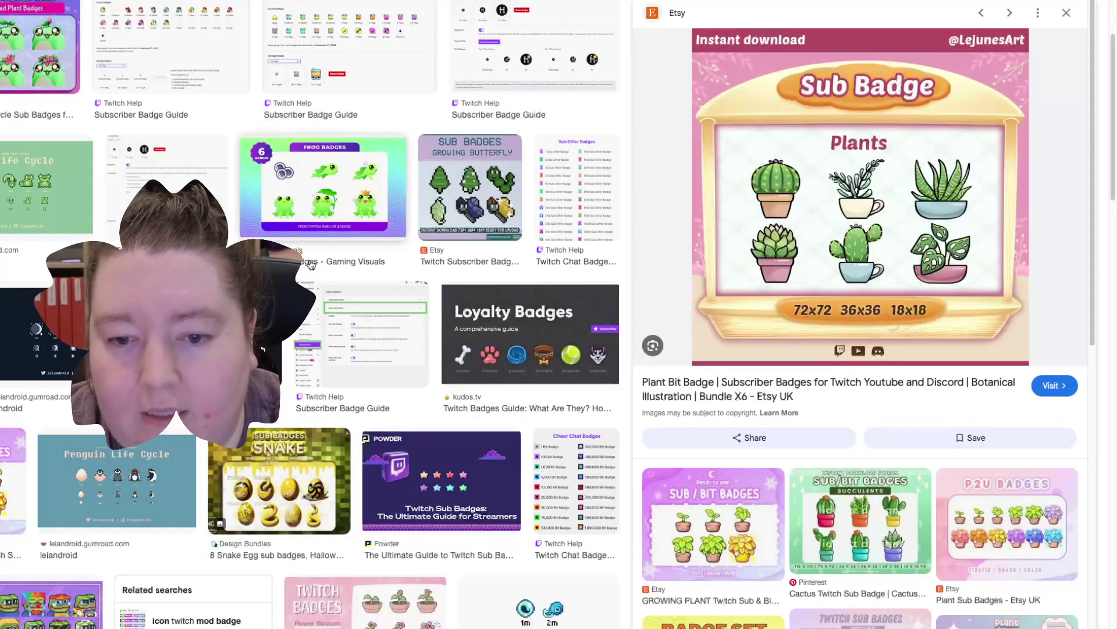
Browse further down the life cycle badge results and preview the Neon Gamer character badges in the 6-item and 22-item sets.
{"action": "scroll", "coordinate": [388, 393], "scroll_direction": "down", "scroll_amount": 10}
{"action": "scroll", "coordinate": [388, 393], "scroll_direction": "down", "scroll_amount": 6}
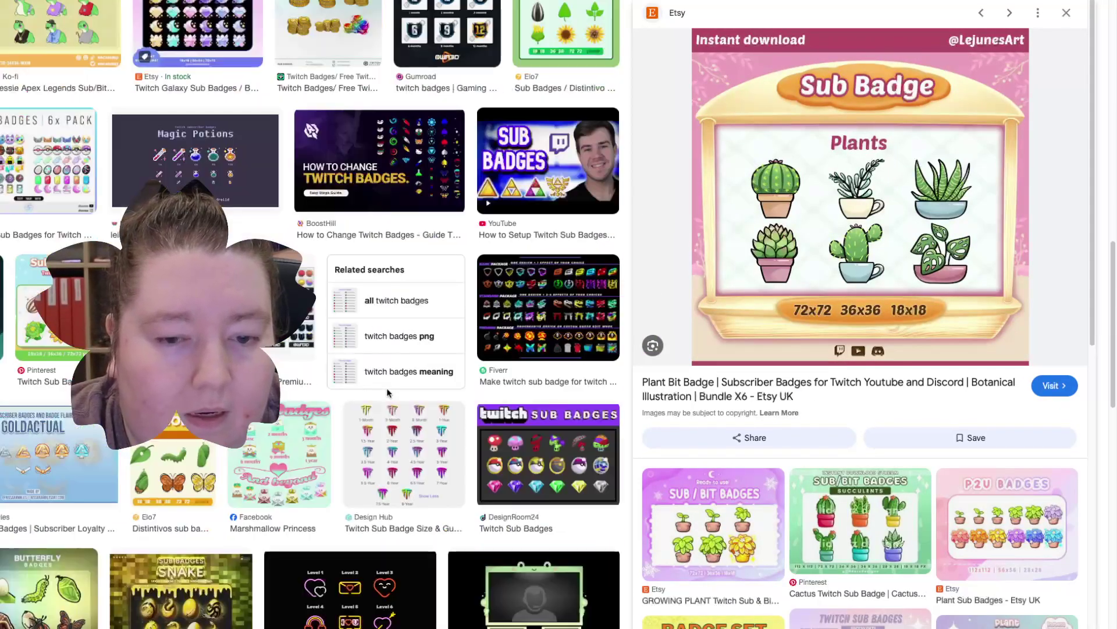
{"action": "scroll", "coordinate": [388, 394], "scroll_direction": "down", "scroll_amount": 4}
{"action": "scroll", "coordinate": [388, 394], "scroll_direction": "down", "scroll_amount": 5}
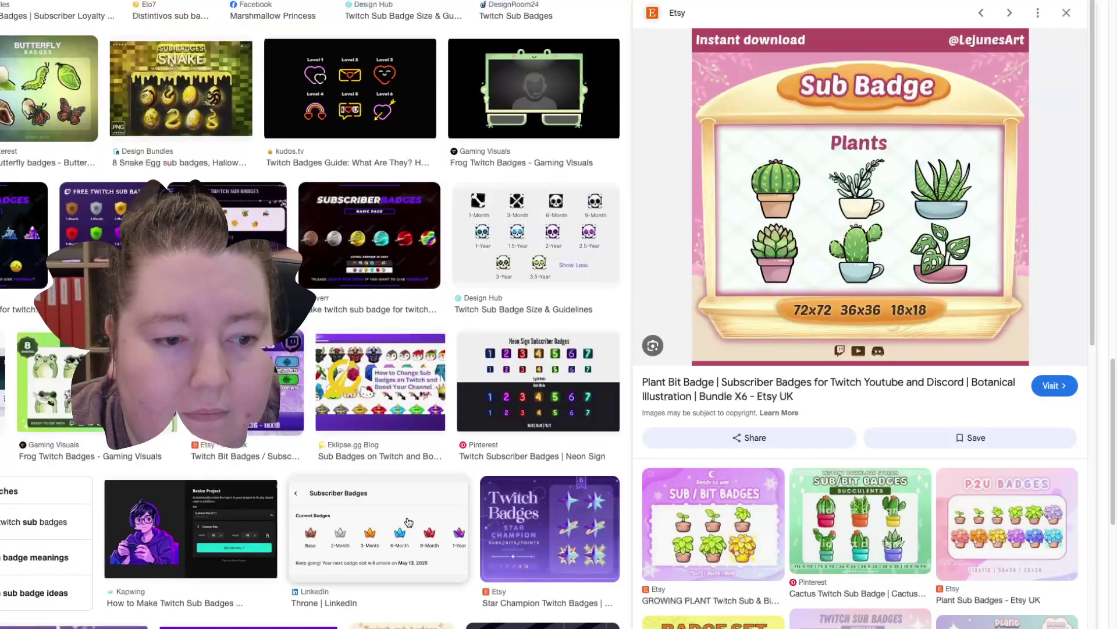
{"action": "scroll", "coordinate": [298, 189], "scroll_direction": "down", "scroll_amount": 9}
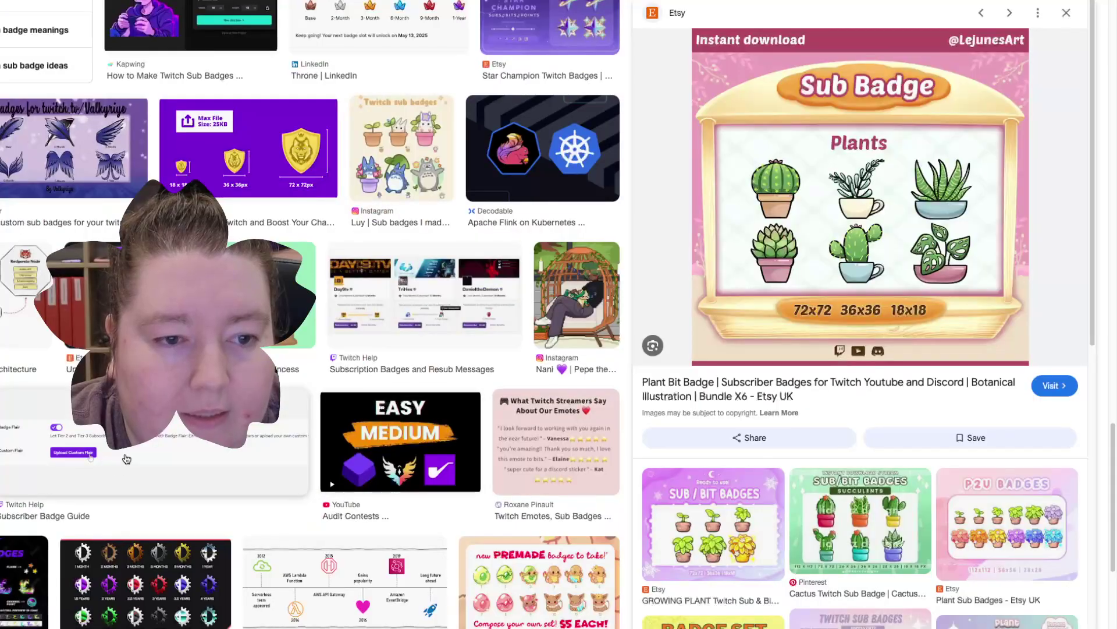
{"action": "left_click", "coordinate": [123, 302]}
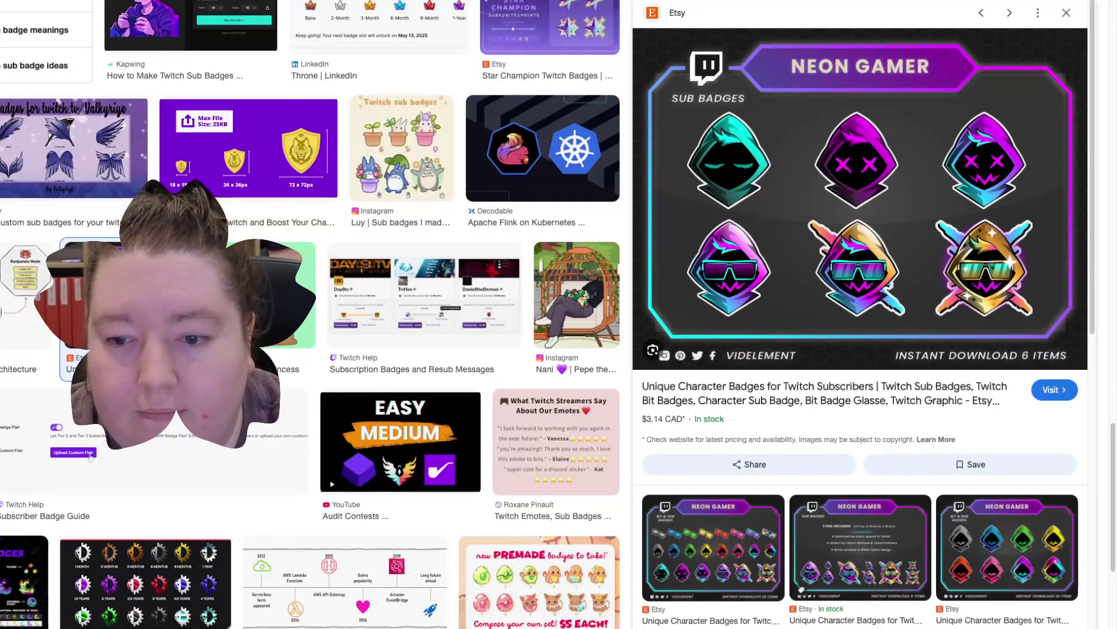
{"action": "scroll", "coordinate": [769, 518], "scroll_direction": "down", "scroll_amount": 3}
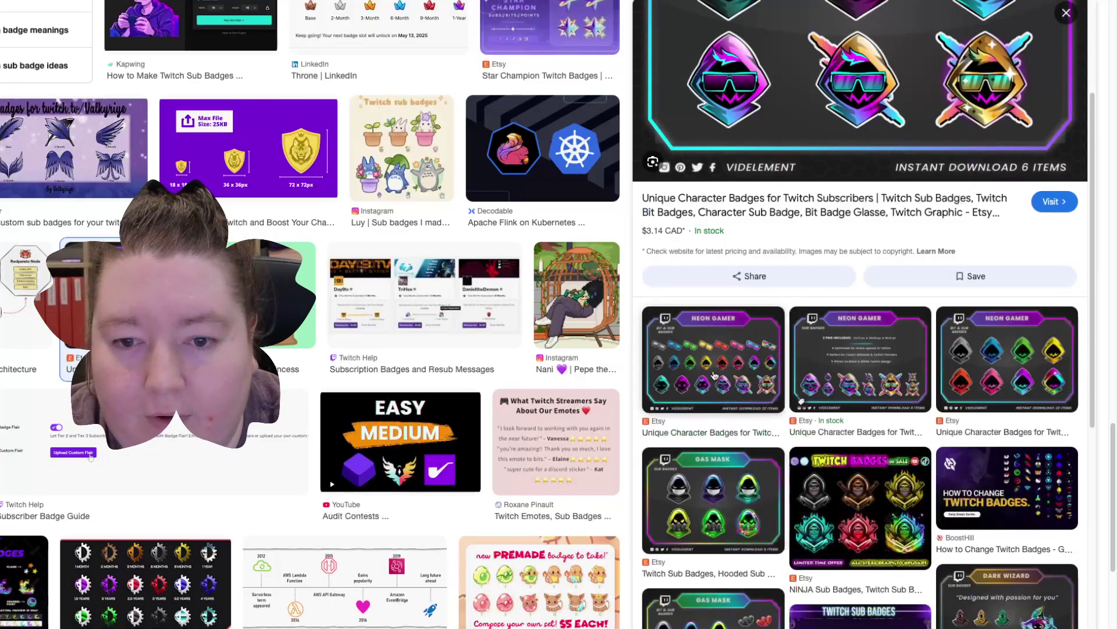
{"action": "left_click", "coordinate": [732, 414]}
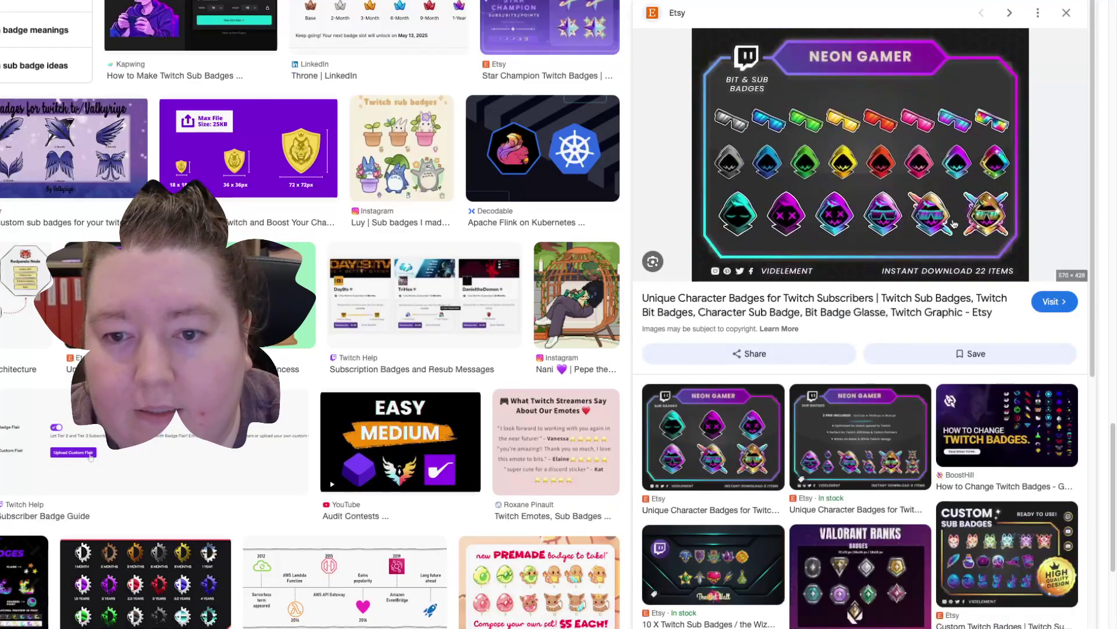
Preview the Custom Sub Badges set of fox masks, magic items and hatching dragons, and close the preview at the start of the results.
{"action": "scroll", "coordinate": [893, 472], "scroll_direction": "down", "scroll_amount": 2}
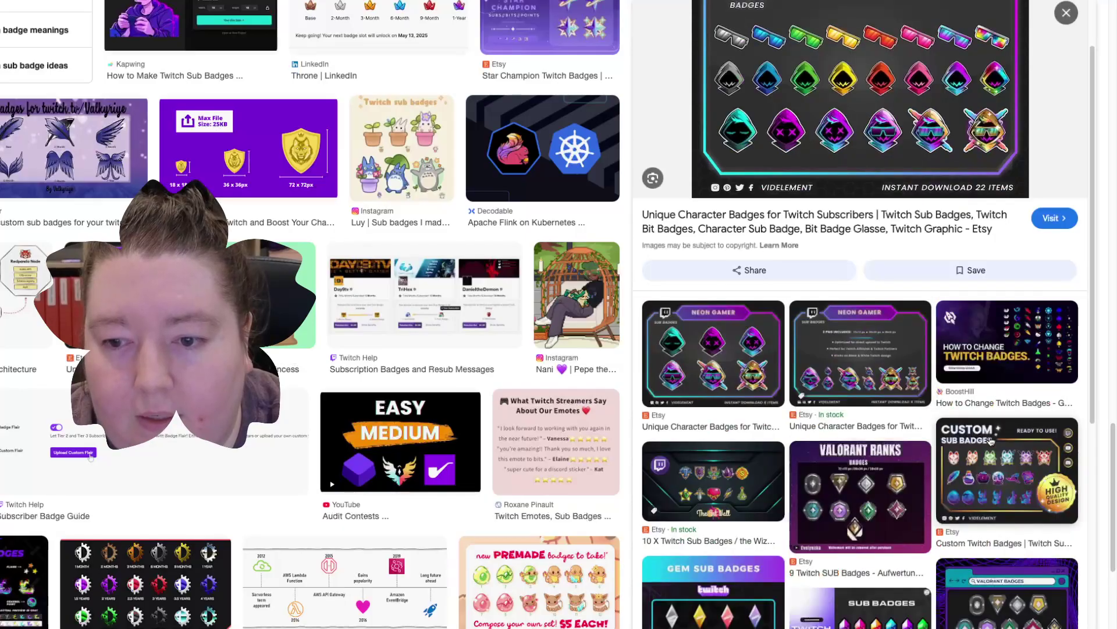
{"action": "left_click", "coordinate": [1004, 463]}
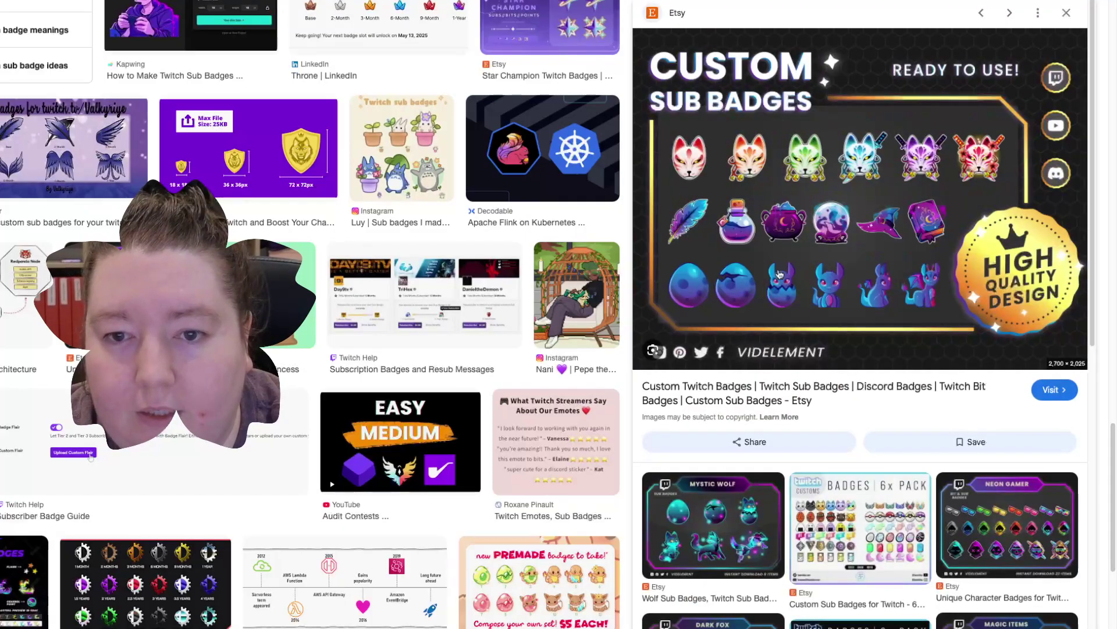
{"action": "scroll", "coordinate": [523, 375], "scroll_direction": "down", "scroll_amount": 2}
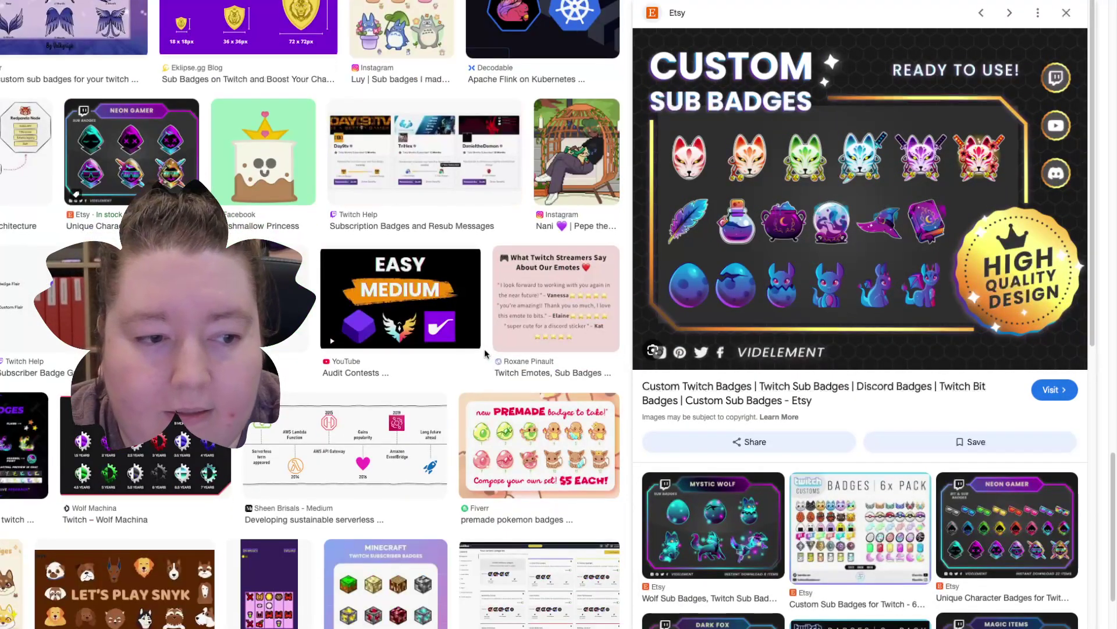
{"action": "scroll", "coordinate": [484, 349], "scroll_direction": "up", "scroll_amount": 10}
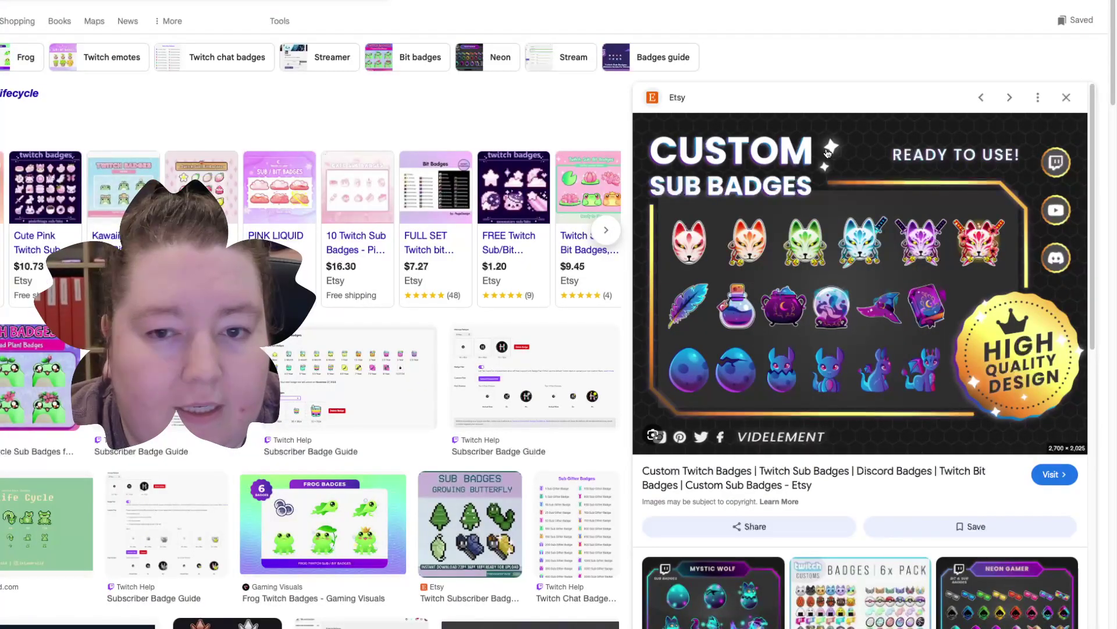
{"action": "left_click", "coordinate": [1066, 98]}
{"action": "scroll", "coordinate": [1023, 169], "scroll_direction": "up", "scroll_amount": 10}
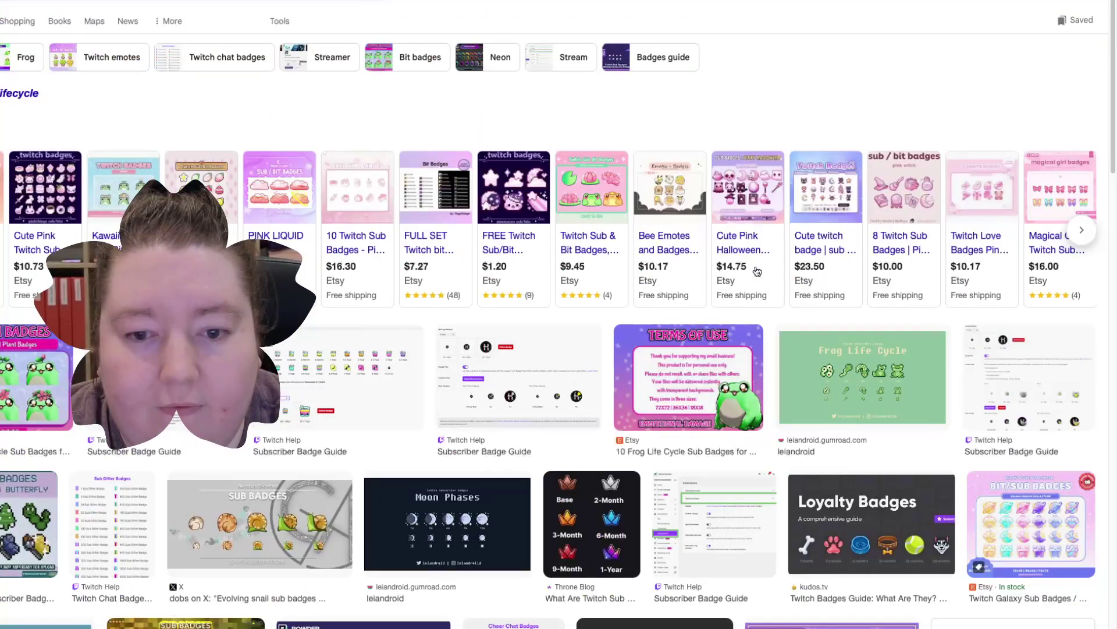
Open the Etsy Pink Witch sub badges listing and view the similar Blue Bubbles, Cherry blossom and Cute dango channel point listings.
{"action": "left_click", "coordinate": [916, 215]}
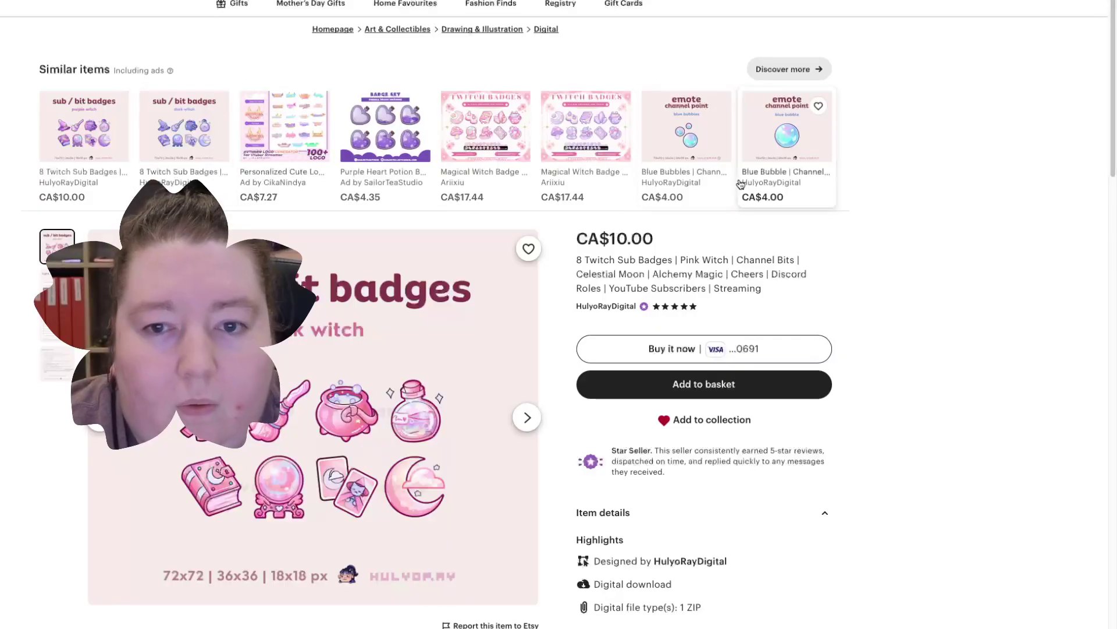
{"action": "left_click", "coordinate": [689, 135]}
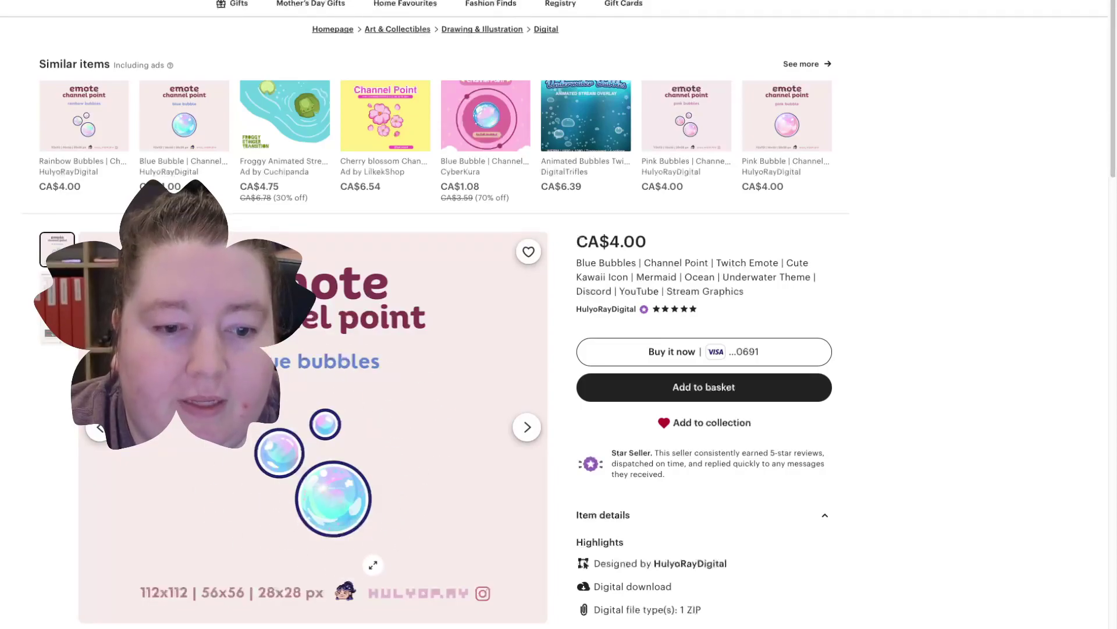
{"action": "left_click", "coordinate": [486, 117]}
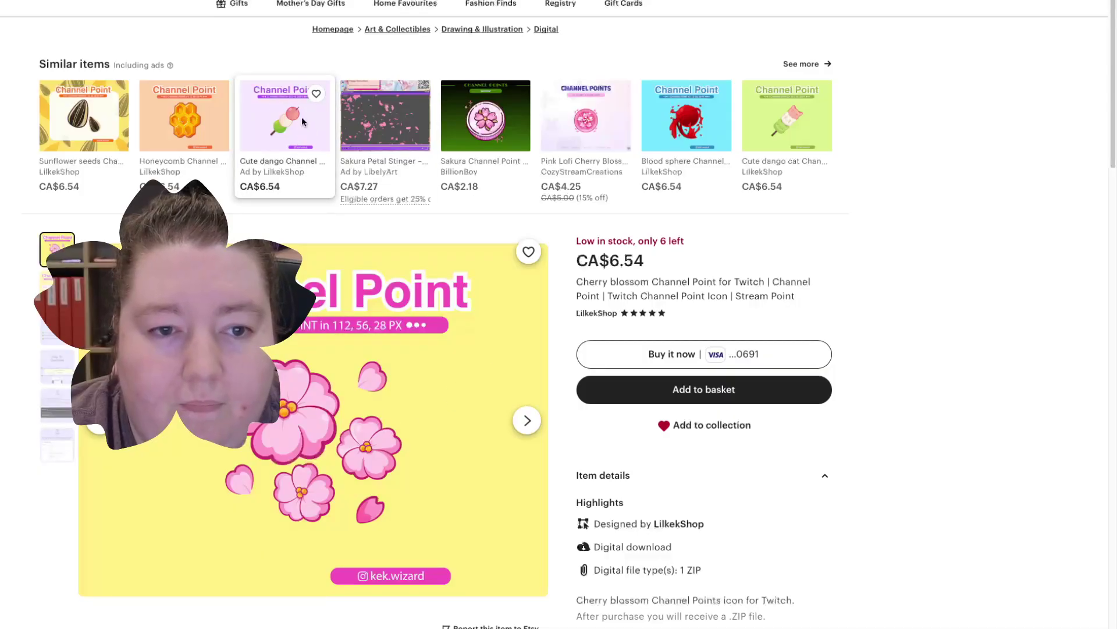
{"action": "left_click", "coordinate": [296, 94]}
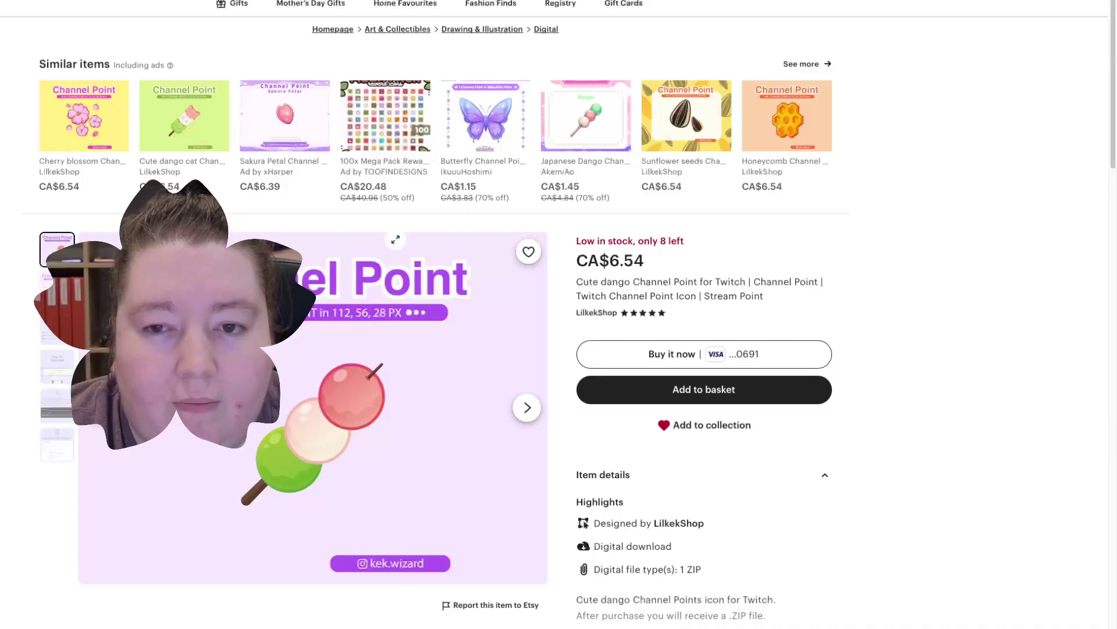
Search Etsy for "twitch subscriber badges" and look over the first listings.
{"action": "mouse_move", "coordinate": [311, 5]}
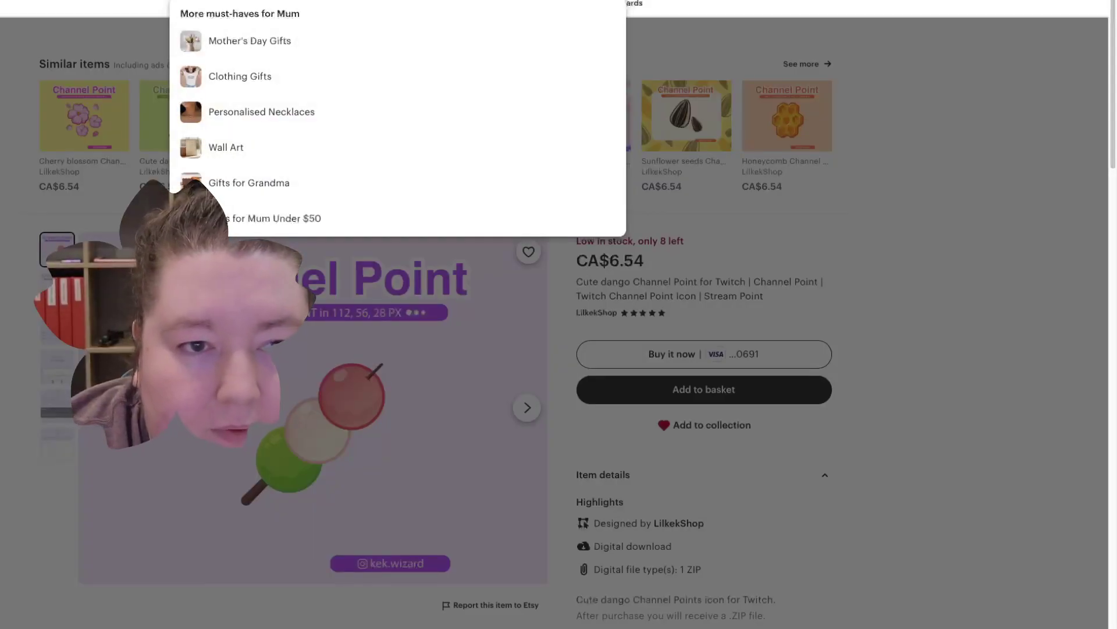
{"action": "type", "text": "tw"}
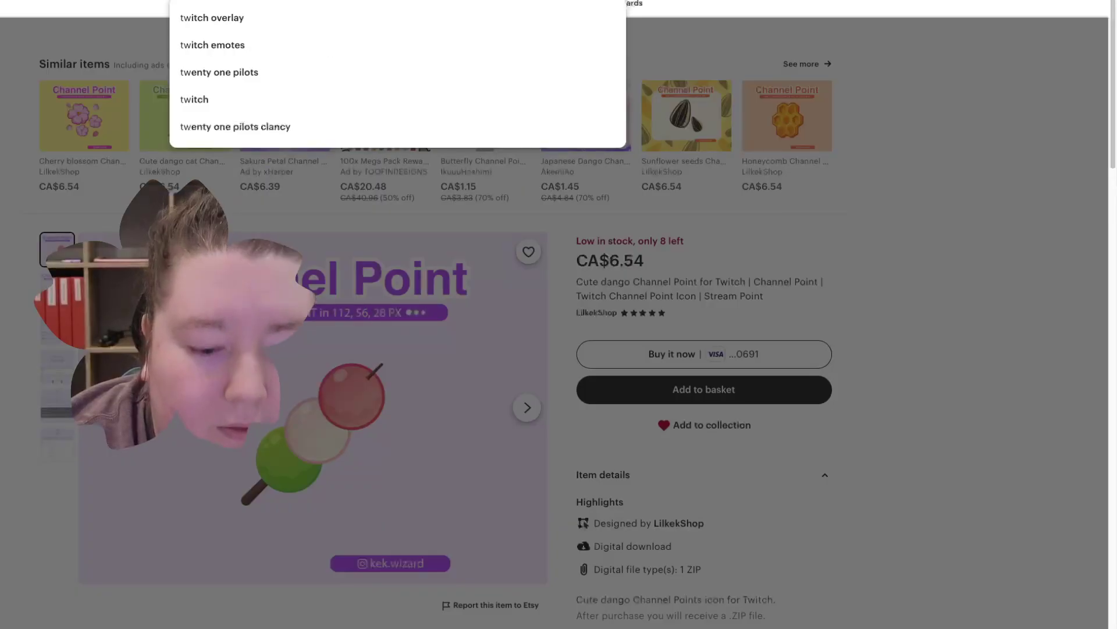
{"action": "type", "text": "itch subscriber ba"}
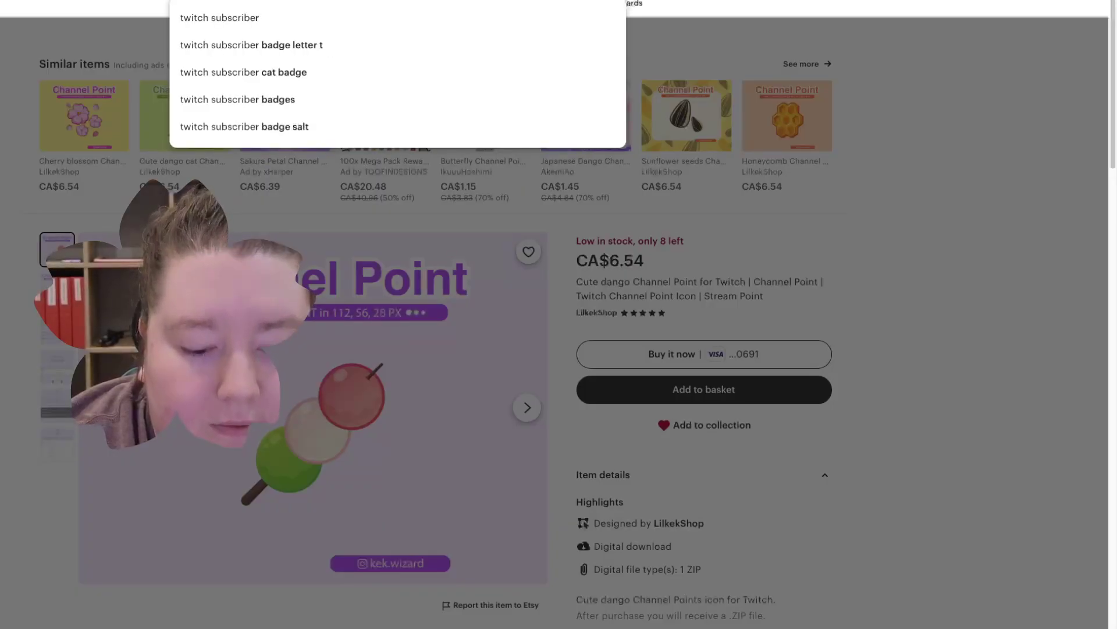
{"action": "type", "text": "g"}
{"action": "key", "text": "BackSpace"}
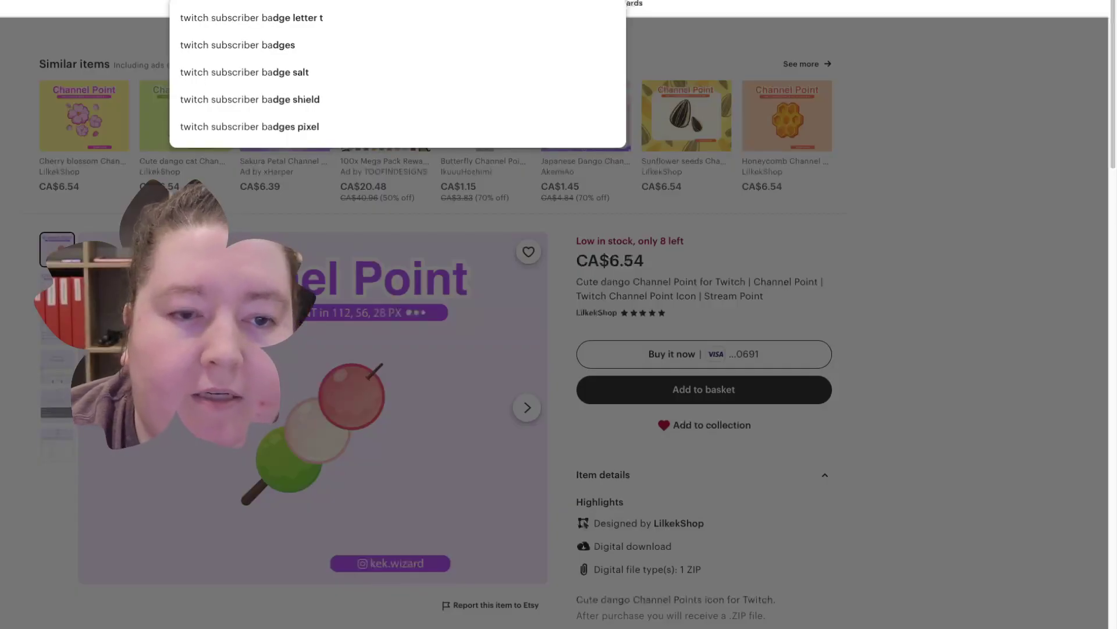
{"action": "key", "text": "Return"}
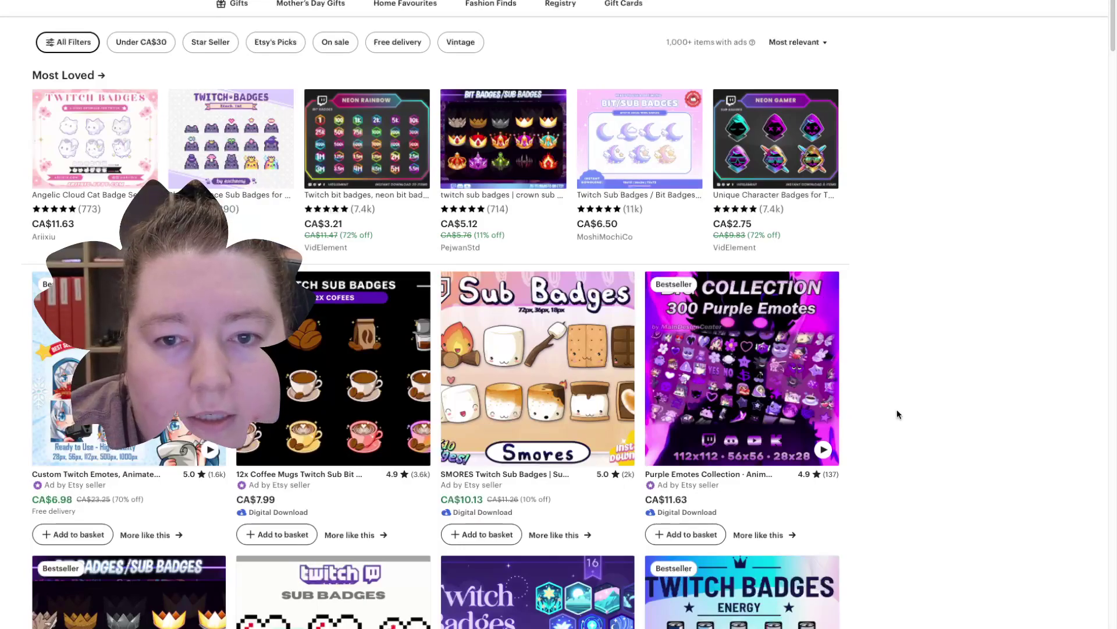
{"action": "scroll", "coordinate": [918, 412], "scroll_direction": "down", "scroll_amount": 1}
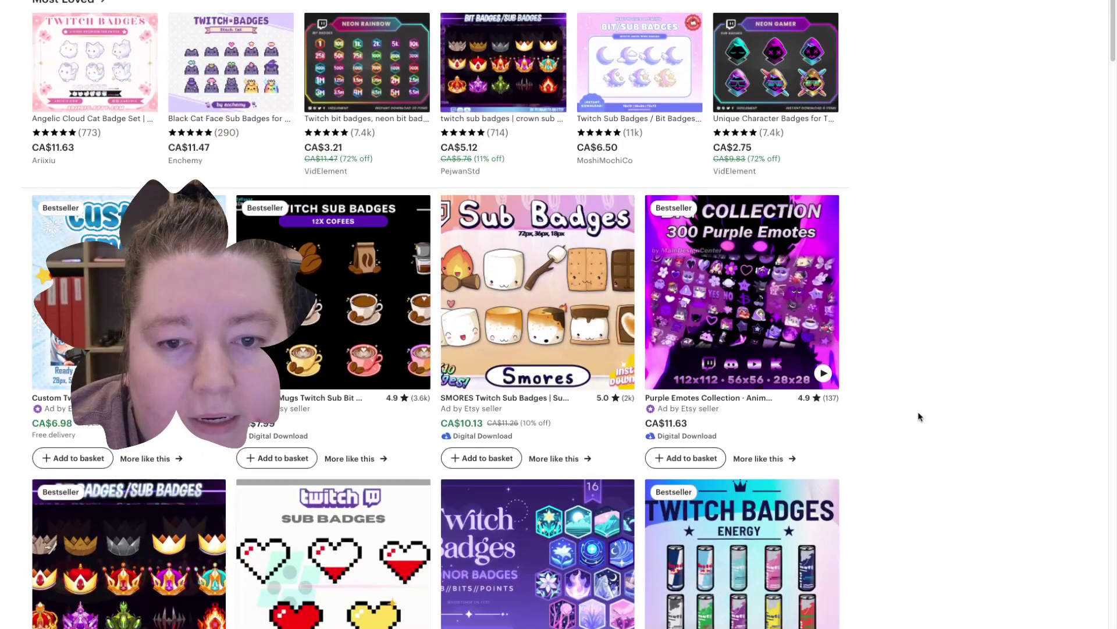
Open the SMORES Twitch sub badges listing on Etsy and look through its reviews, shop items and similar badge sets.
{"action": "scroll", "coordinate": [918, 415], "scroll_direction": "down", "scroll_amount": 1}
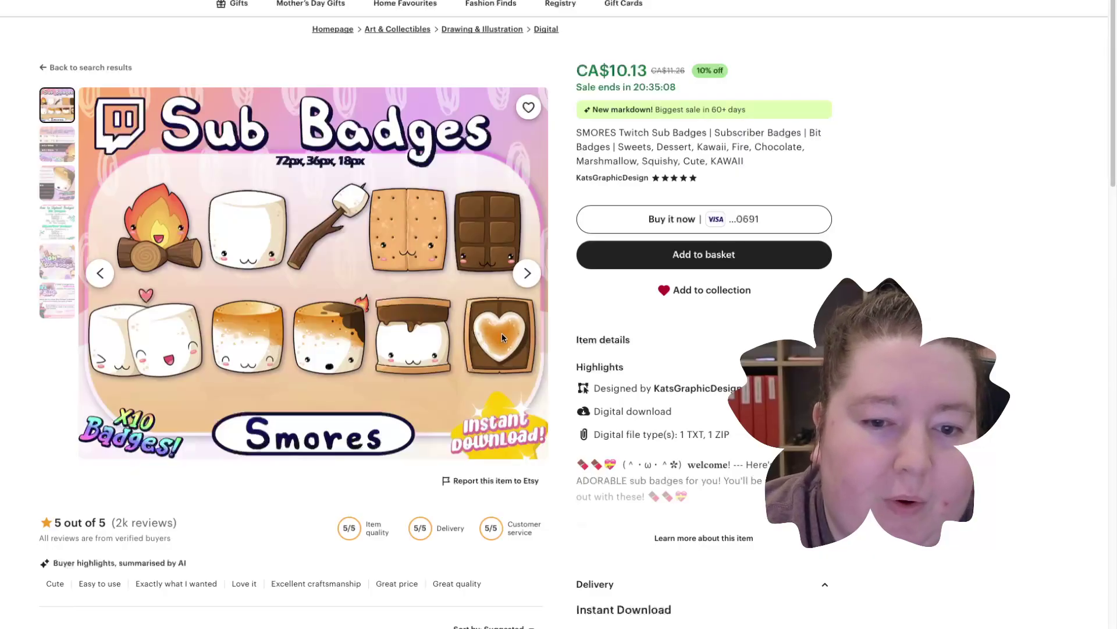
{"action": "scroll", "coordinate": [492, 350], "scroll_direction": "down", "scroll_amount": 6}
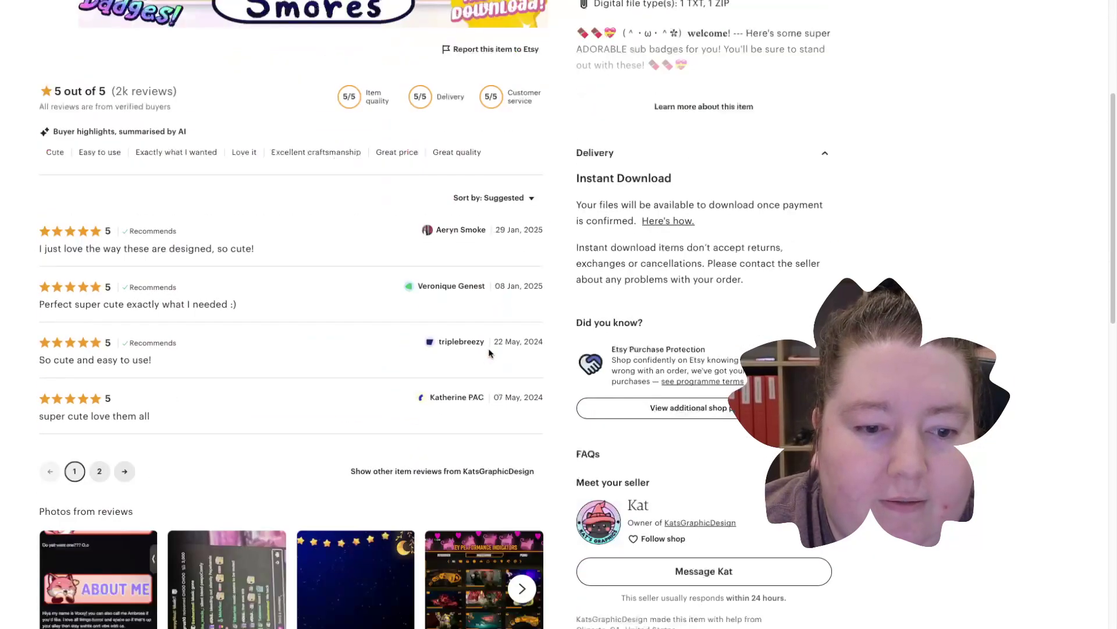
{"action": "scroll", "coordinate": [489, 352], "scroll_direction": "down", "scroll_amount": 5}
{"action": "scroll", "coordinate": [489, 349], "scroll_direction": "down", "scroll_amount": 6}
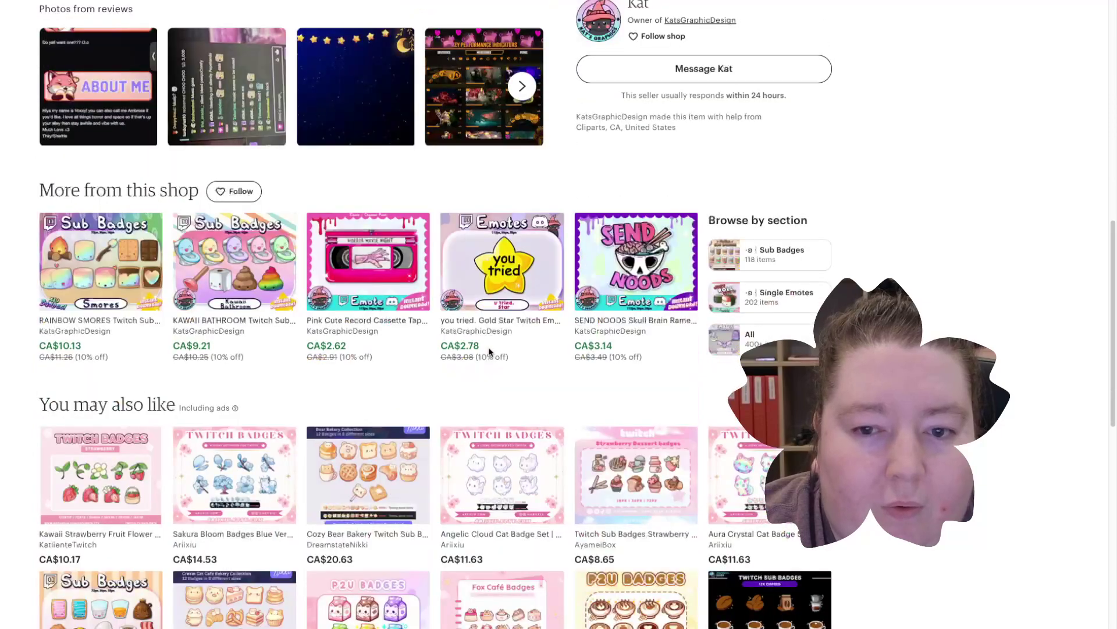
{"action": "scroll", "coordinate": [491, 352], "scroll_direction": "down", "scroll_amount": 1}
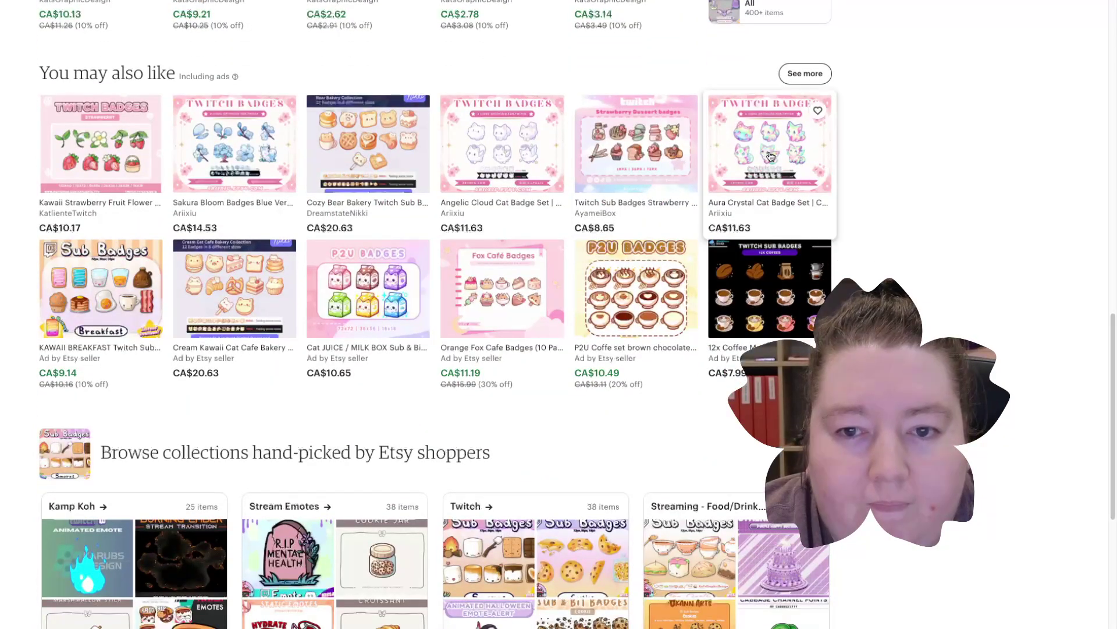
Open the Kawaii Strawberry Fruit Flower Basket badges listing and examine the growth stages from sprout to strawberry basket.
{"action": "left_click", "coordinate": [107, 168]}
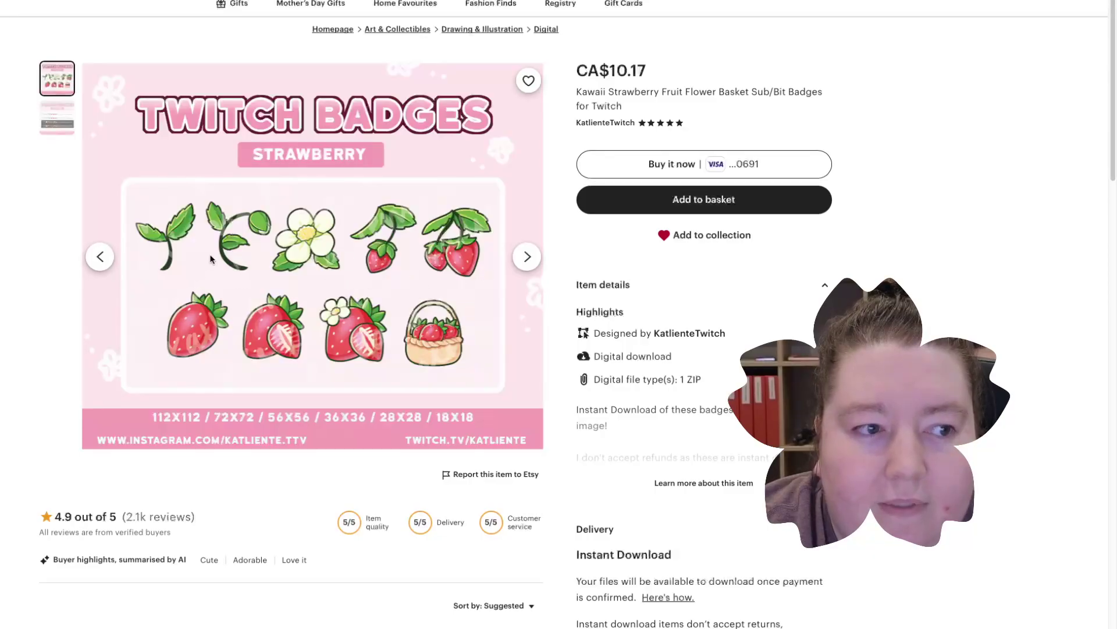
{"action": "scroll", "coordinate": [311, 234], "scroll_direction": "down", "scroll_amount": 3}
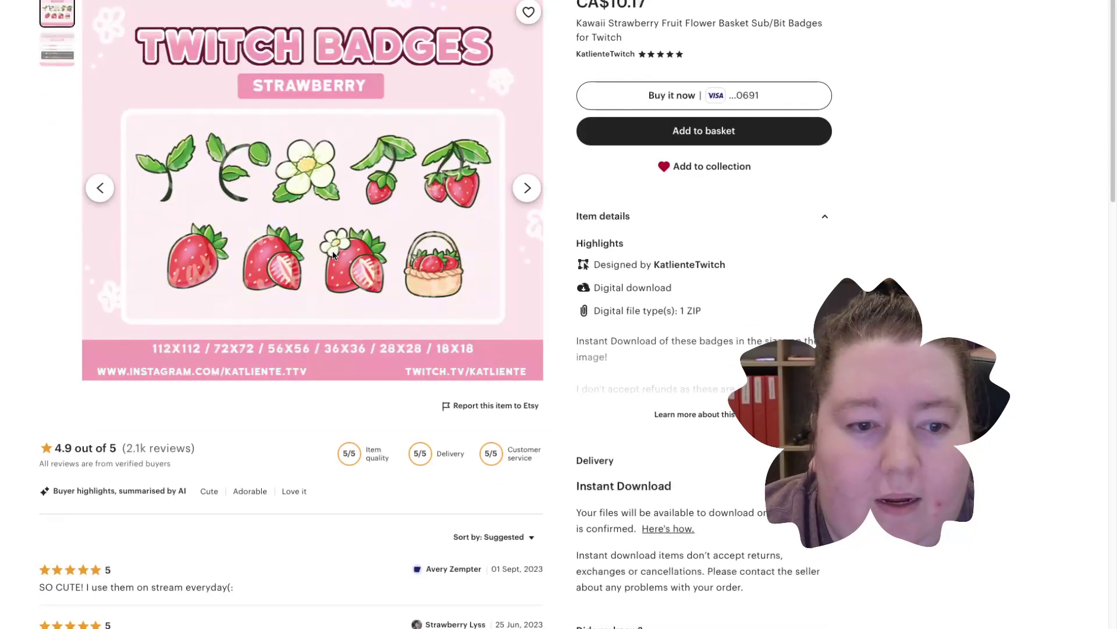
{"action": "scroll", "coordinate": [333, 254], "scroll_direction": "up", "scroll_amount": 3}
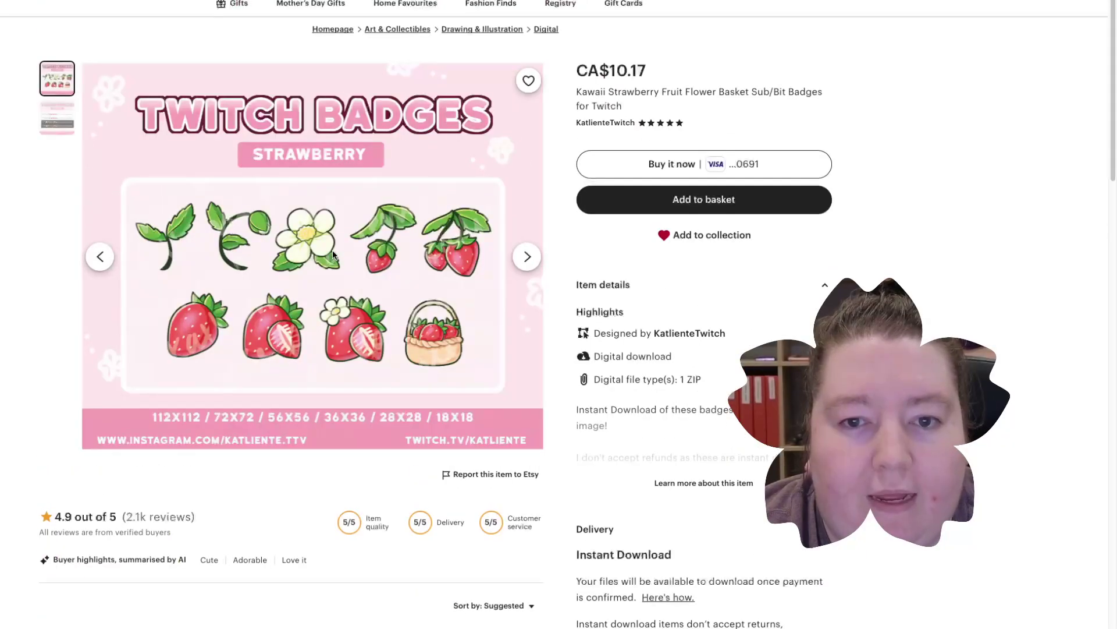
Browse the KatlienteTwitch shop's badge sets and open the Bear Coin badges listing.
{"action": "left_click", "coordinate": [606, 122]}
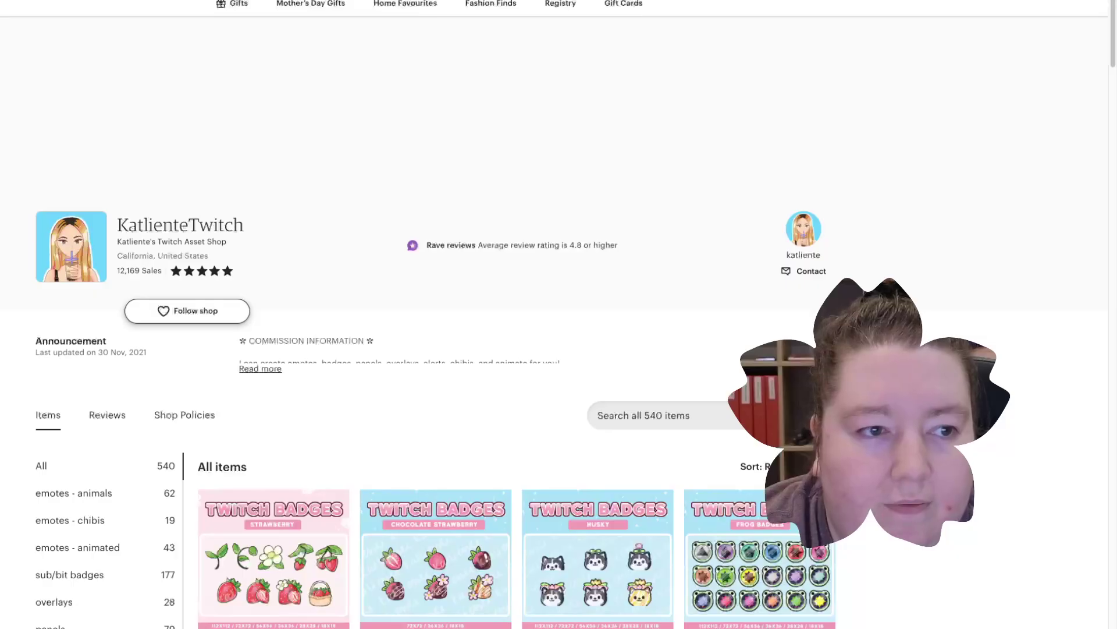
{"action": "scroll", "coordinate": [668, 271], "scroll_direction": "down", "scroll_amount": 8}
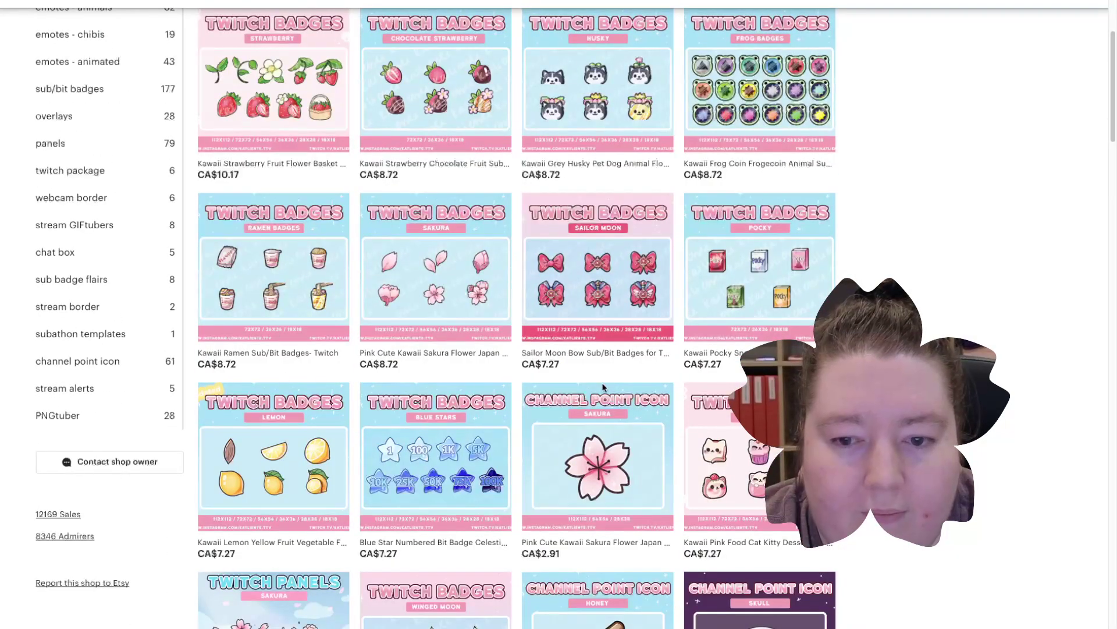
{"action": "scroll", "coordinate": [603, 387], "scroll_direction": "down", "scroll_amount": 20}
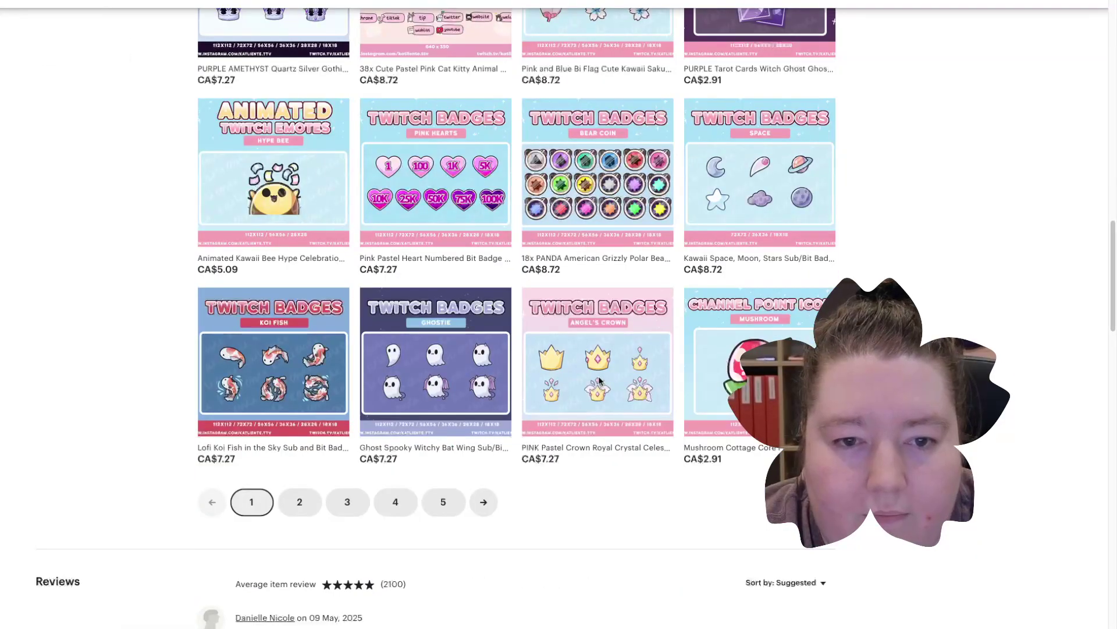
{"action": "scroll", "coordinate": [599, 381], "scroll_direction": "up", "scroll_amount": 2}
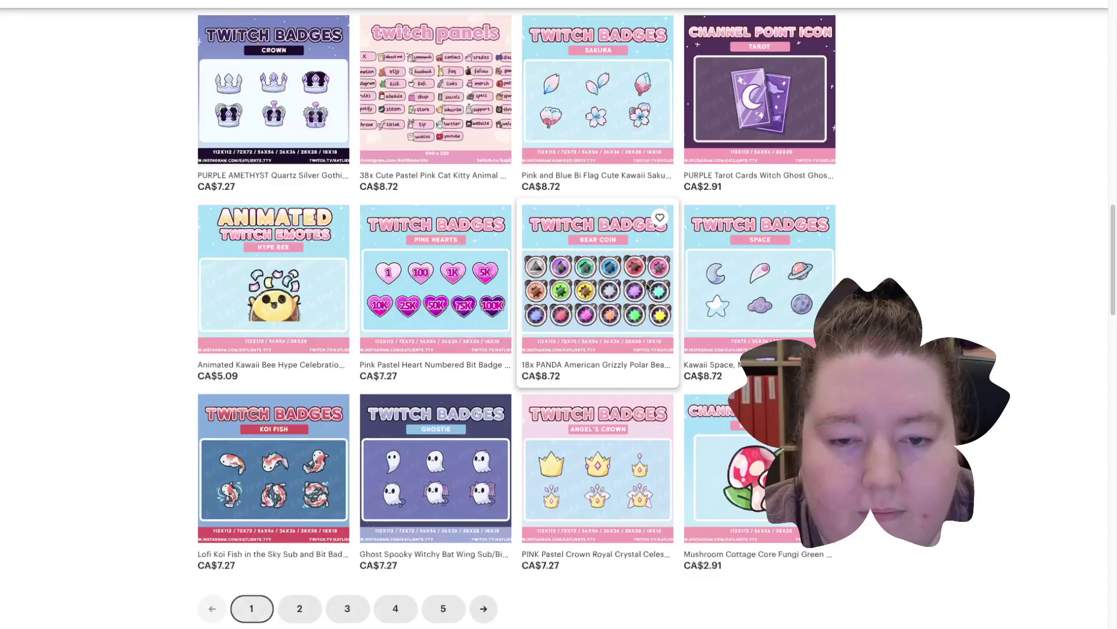
{"action": "left_click", "coordinate": [647, 288]}
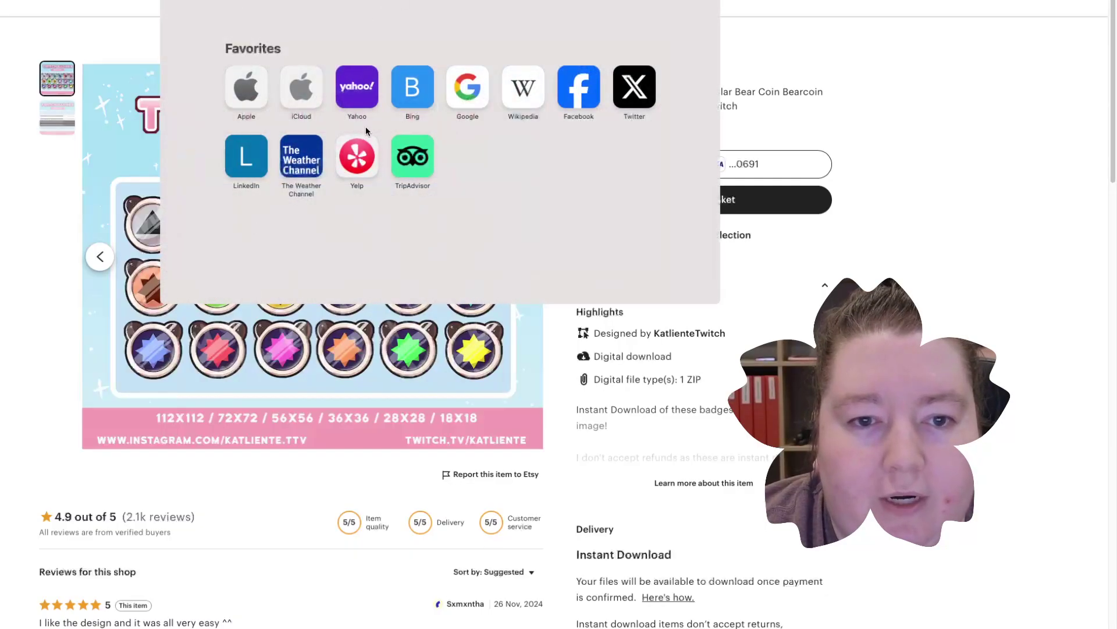
Go to Canva, search the new design types for "twitch" and create a Twitch Emote design.
{"action": "type", "text": "canva"}
{"action": "key", "text": "Return"}
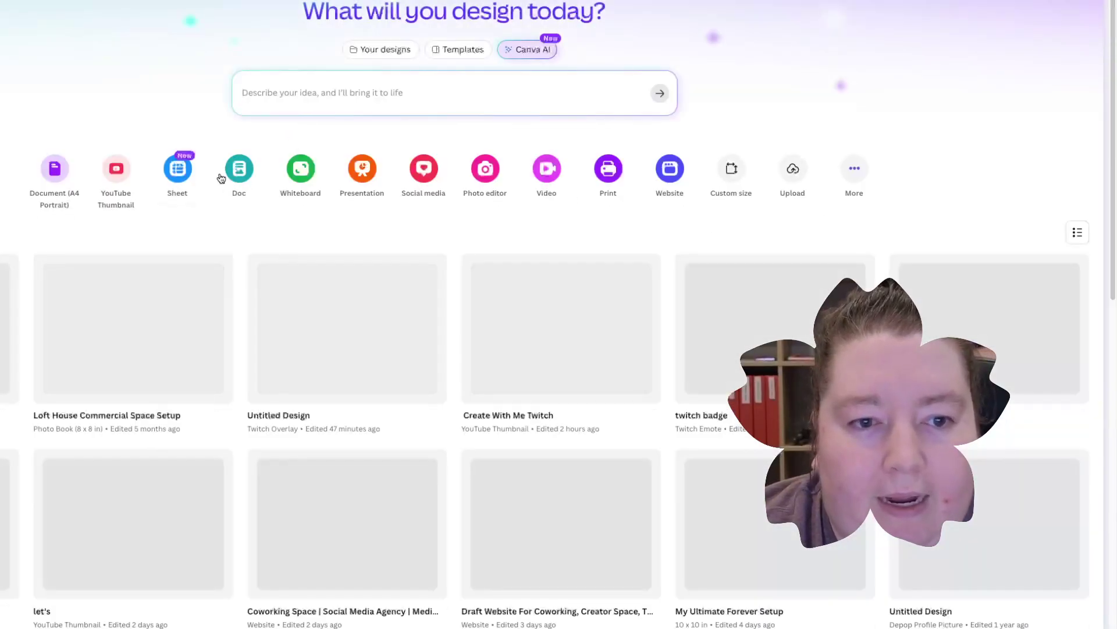
{"action": "type", "text": "twitch"}
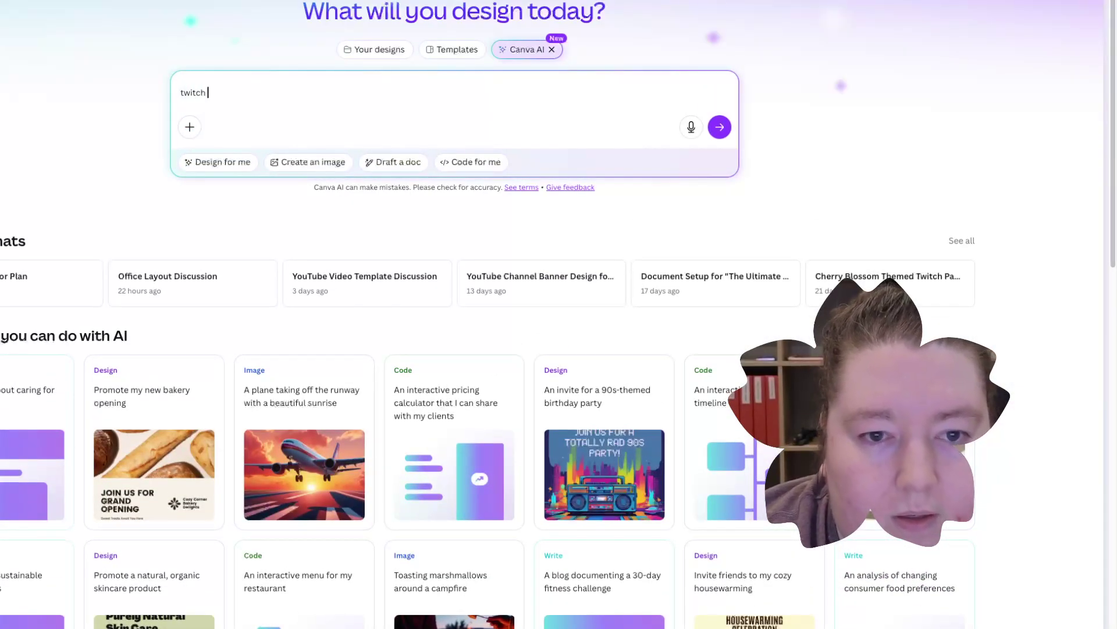
{"action": "left_click", "coordinate": [0, 3]}
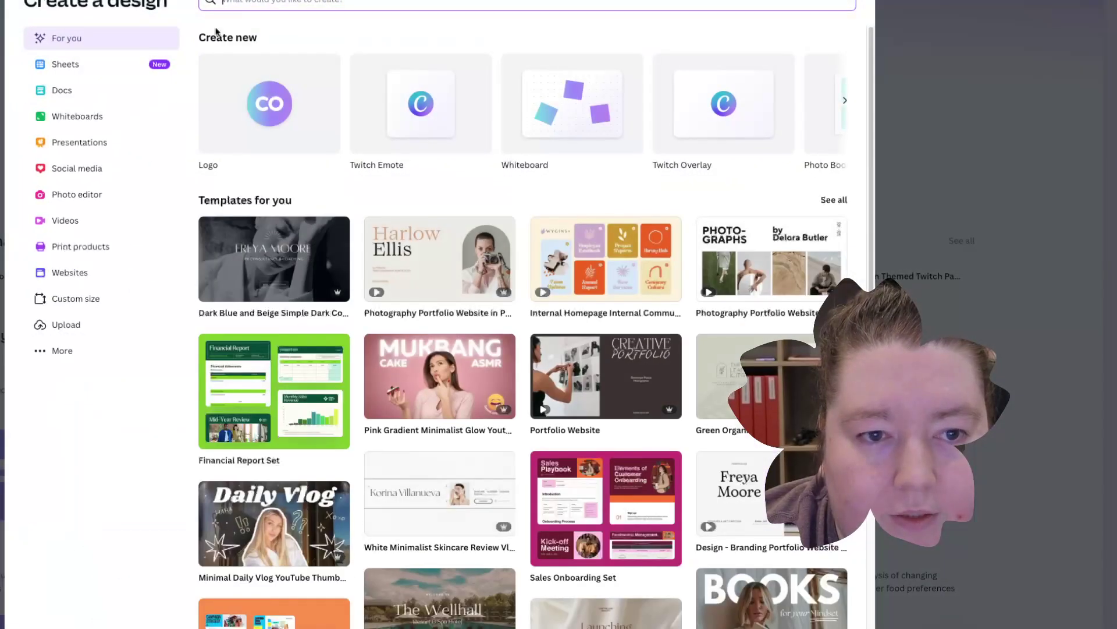
{"action": "type", "text": "twitch"}
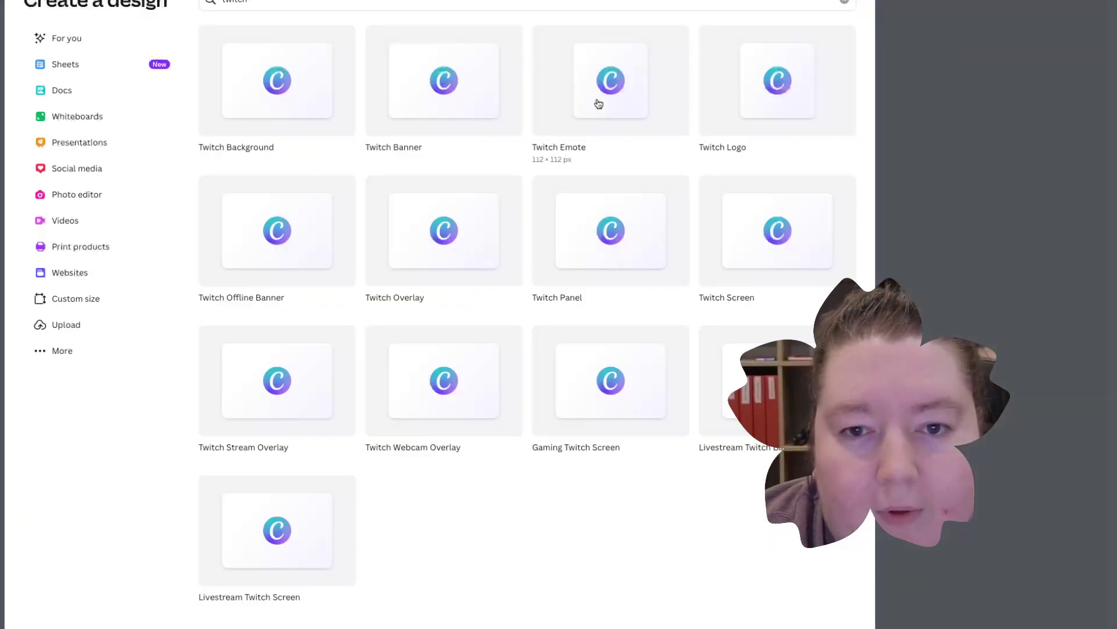
{"action": "left_click", "coordinate": [598, 103]}
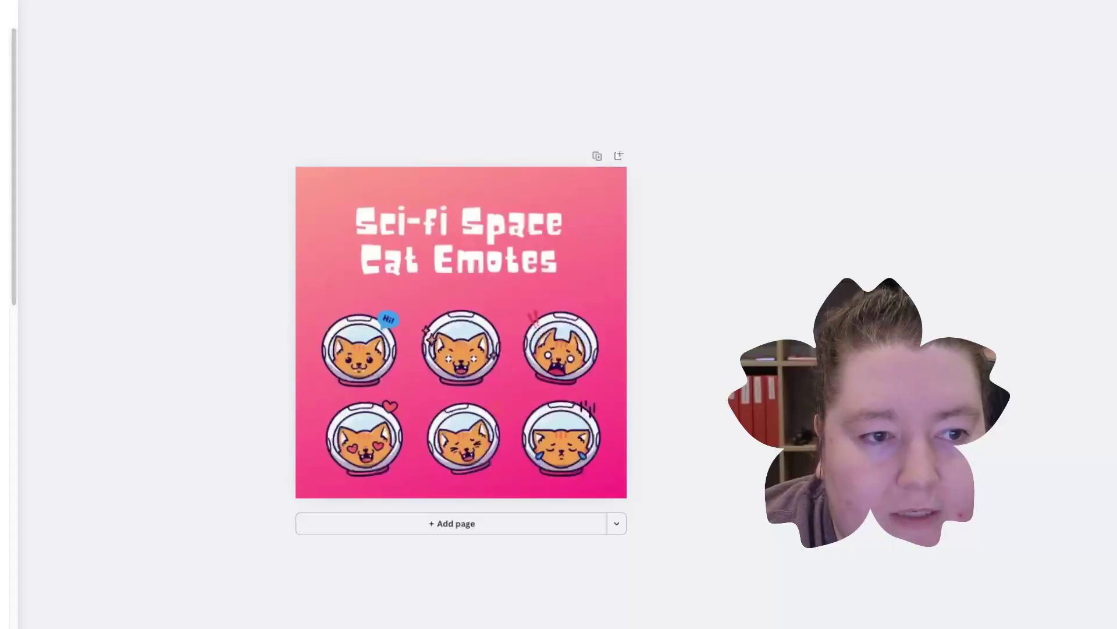
Examine the six cat emotes in the Sci-fi Space Cat Emotes template one by one.
{"action": "left_click", "coordinate": [516, 369]}
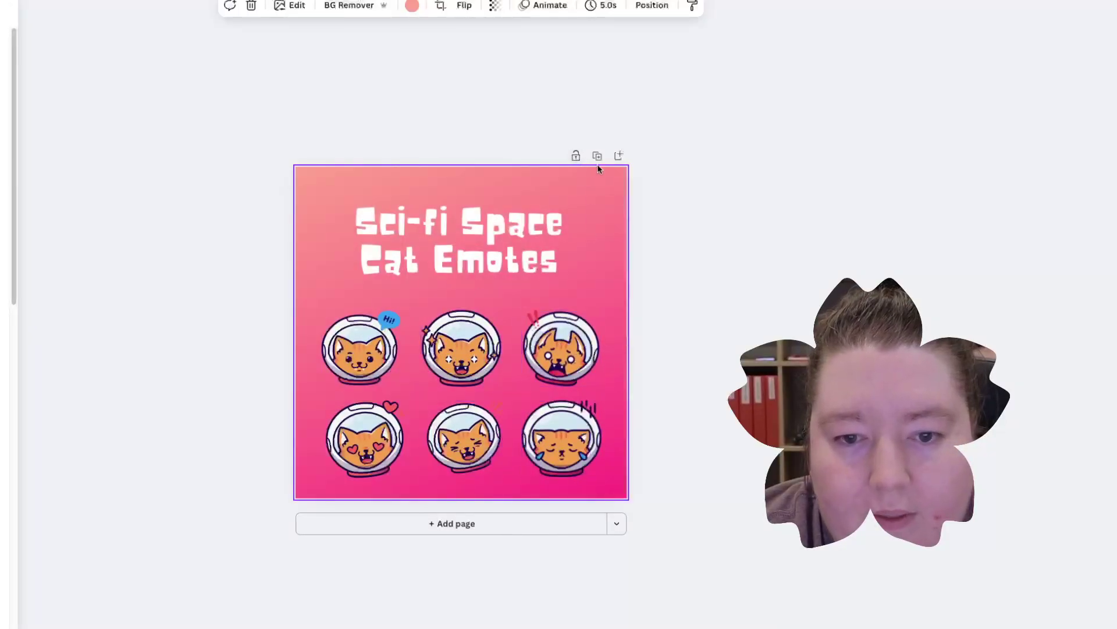
{"action": "left_click", "coordinate": [560, 348]}
{"action": "left_click", "coordinate": [381, 317]}
{"action": "left_click", "coordinate": [456, 324]}
{"action": "left_click", "coordinate": [550, 323]}
{"action": "left_click", "coordinate": [466, 320]}
{"action": "left_click", "coordinate": [373, 320]}
{"action": "left_click", "coordinate": [373, 388]}
{"action": "left_click", "coordinate": [444, 382]}
{"action": "left_click", "coordinate": [562, 396]}
{"action": "left_click", "coordinate": [512, 401]}
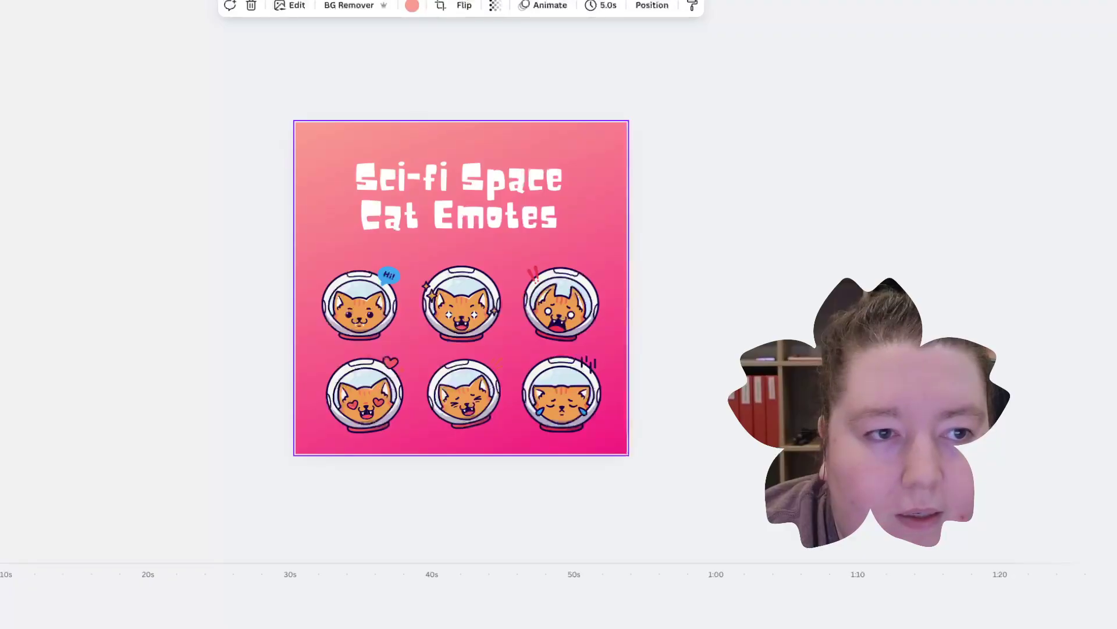
Delete the space cat template image, and try a graphic of nine round Twitch badges on the page before removing it.
{"action": "key", "text": "Delete"}
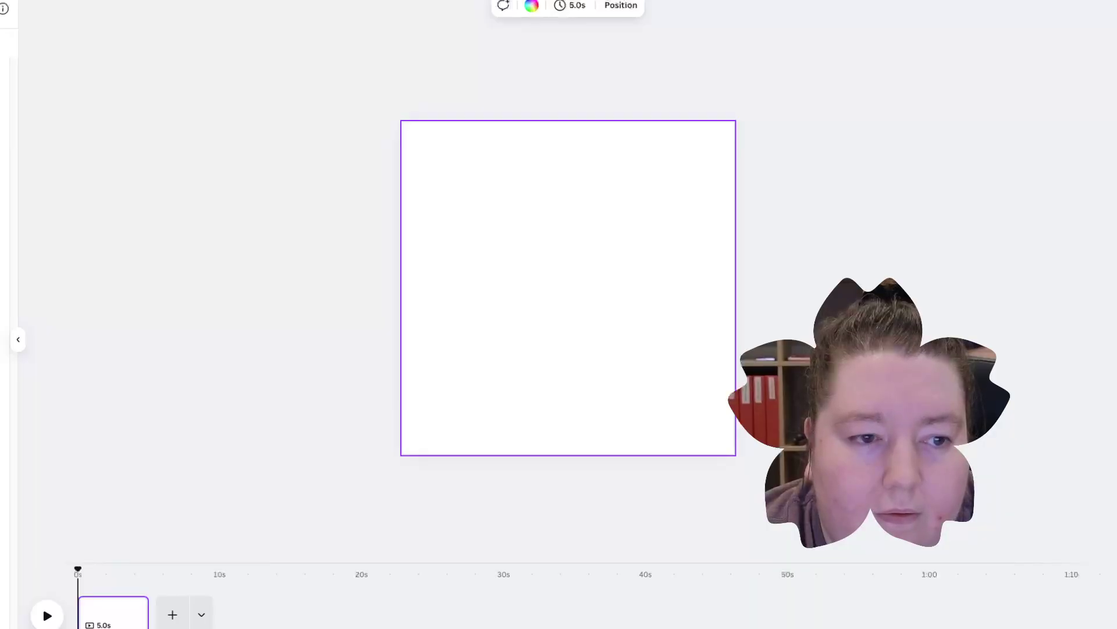
{"action": "key", "text": "ctrl+v"}
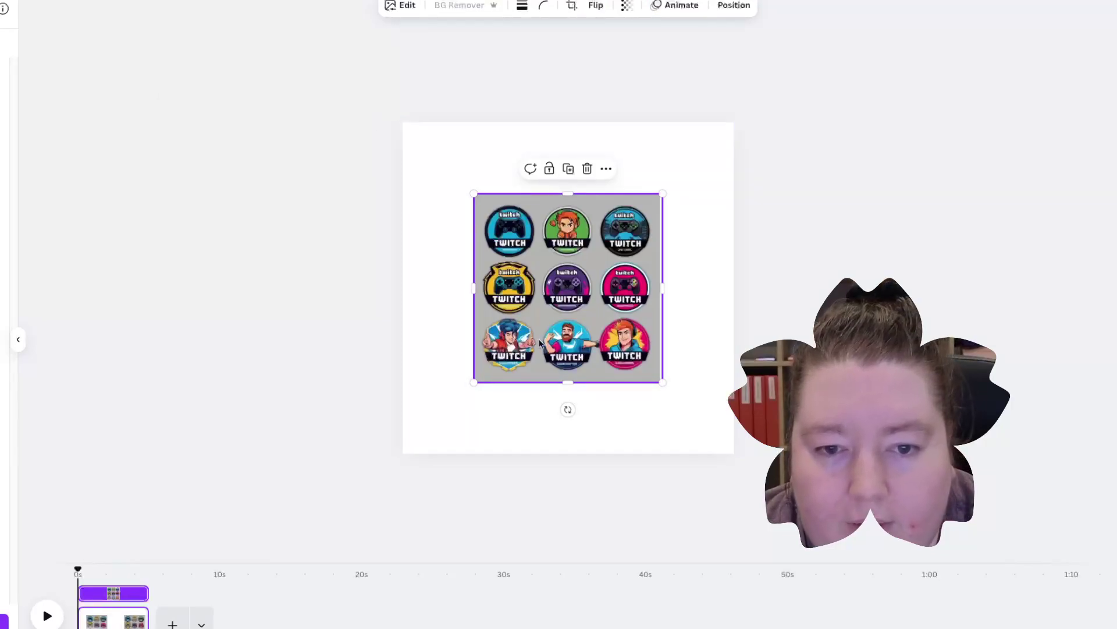
{"action": "left_click", "coordinate": [587, 170]}
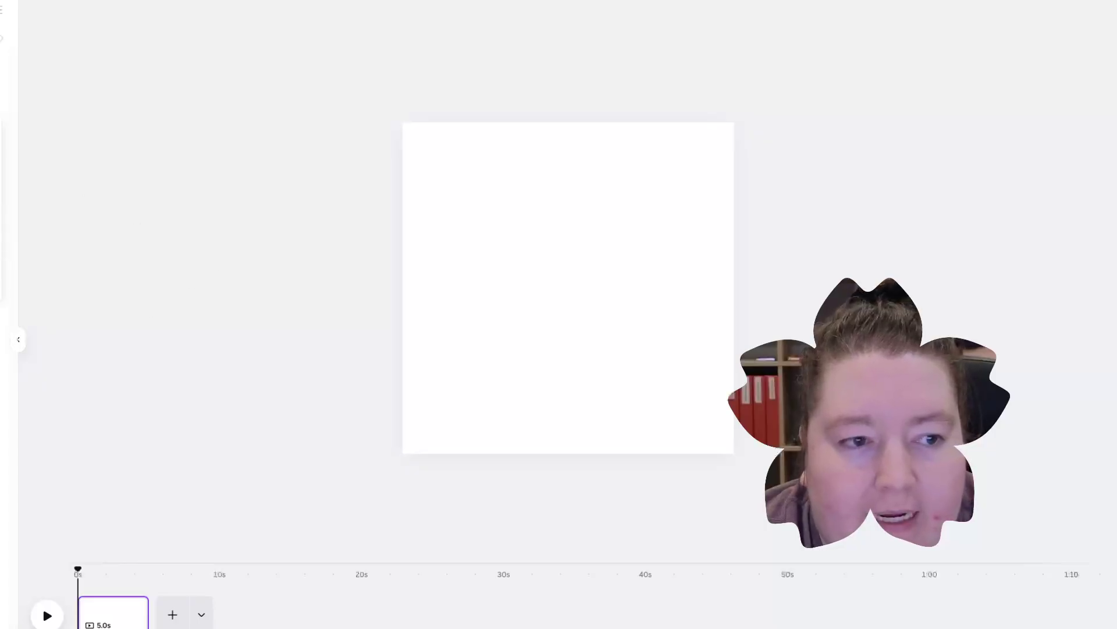
Add a pink heart shape, shrink it to about half size and place it in the page's upper-left corner.
{"action": "key", "text": "ctrl+v"}
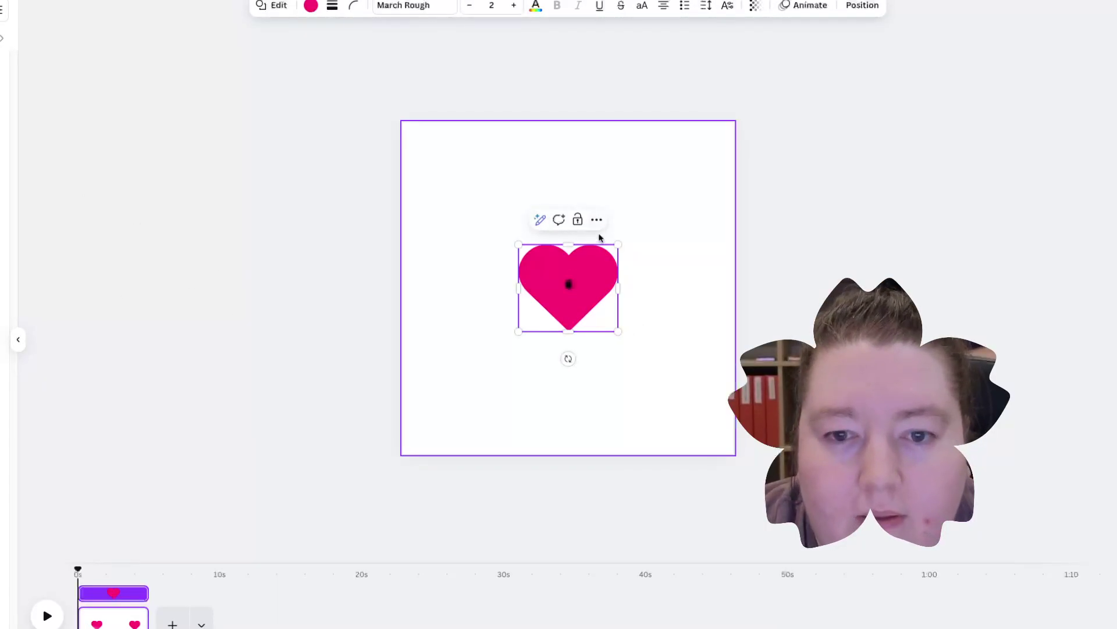
{"action": "left_click", "coordinate": [655, 348]}
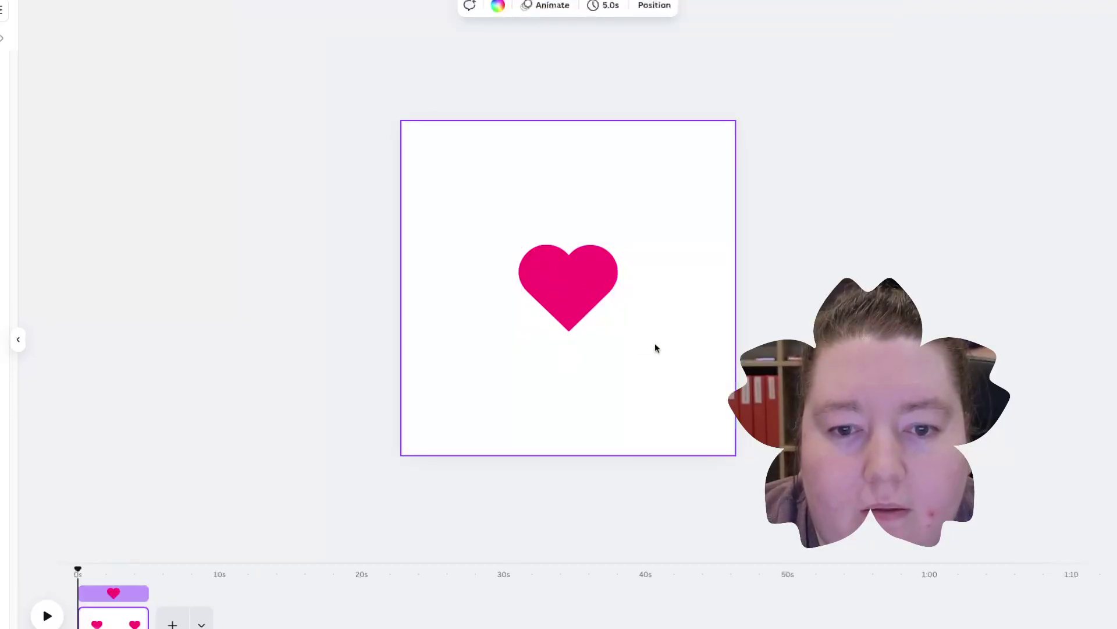
{"action": "left_click", "coordinate": [594, 302]}
{"action": "left_click_drag", "start_coordinate": [619, 331], "coordinate": [436, 165]}
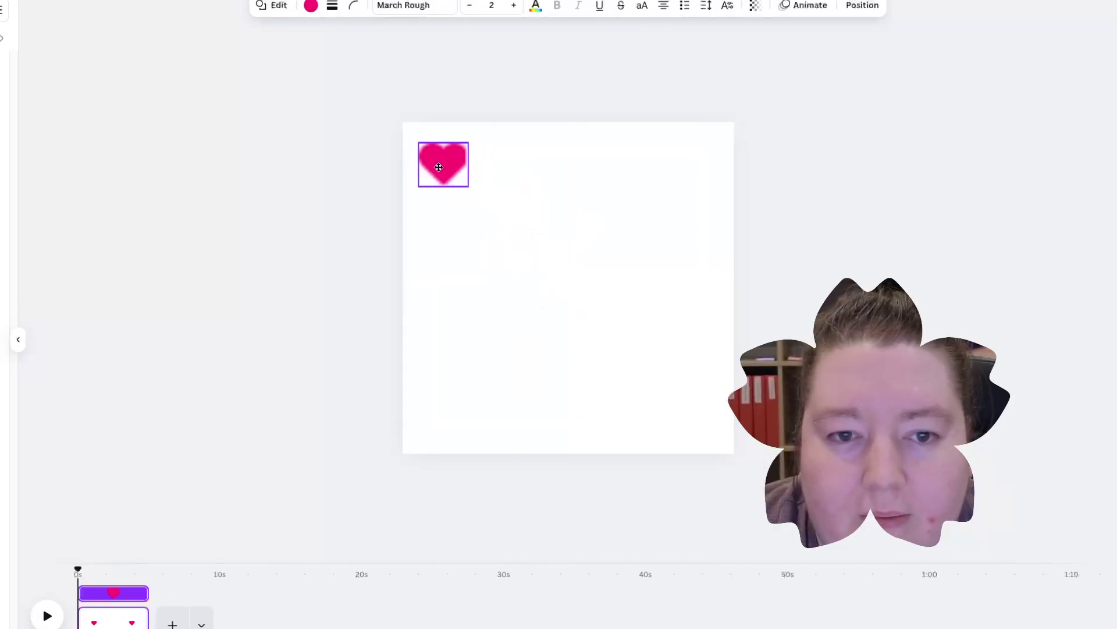
Duplicate the pink heart into a row of three, coloring the second heart yellow and the third light turquoise.
{"action": "left_click", "coordinate": [447, 117]}
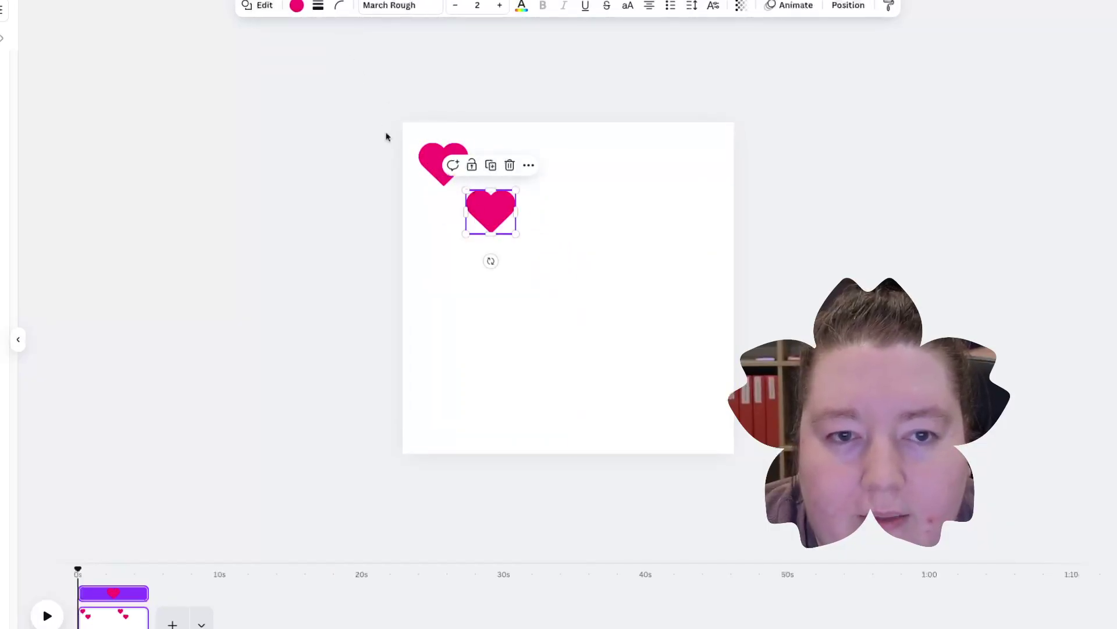
{"action": "left_click", "coordinate": [295, 10]}
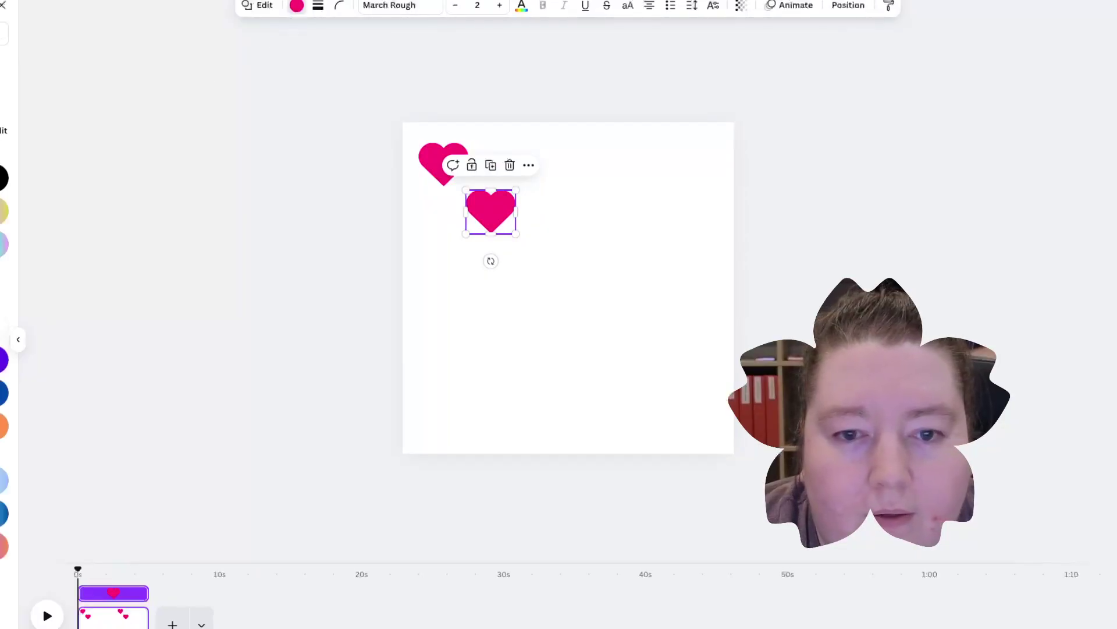
{"action": "left_click", "coordinate": [2, 211]}
{"action": "left_click_drag", "start_coordinate": [493, 224], "coordinate": [519, 174]}
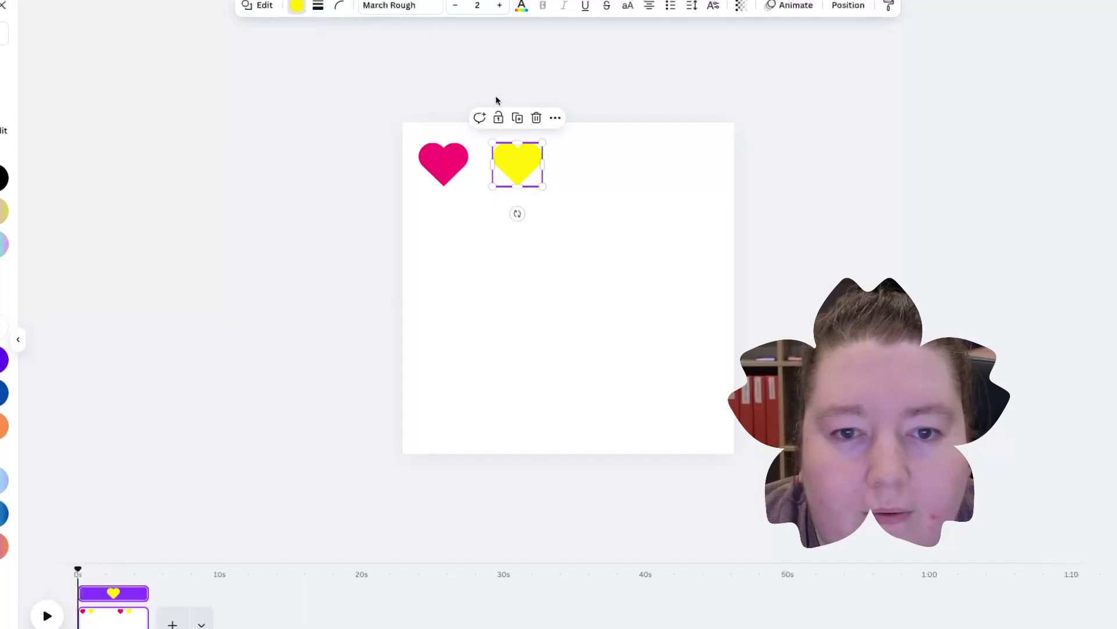
{"action": "left_click", "coordinate": [517, 117]}
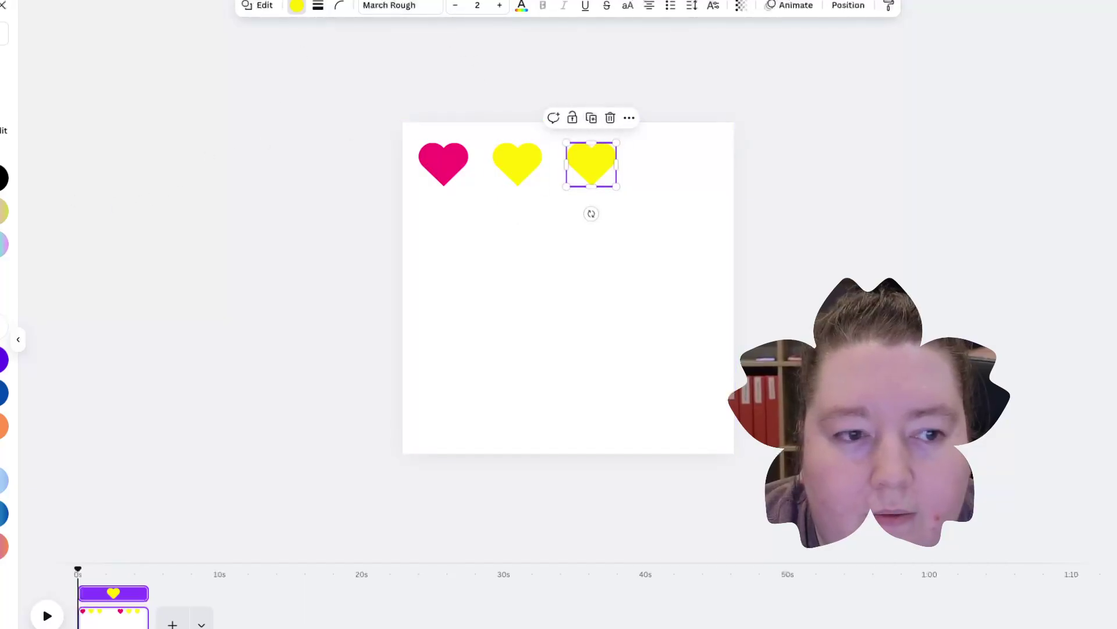
{"action": "left_click", "coordinate": [1, 190]}
Try a fourth heart in white and dark gray, enlarged across most of the page, and delete it.
{"action": "left_click", "coordinate": [591, 117]}
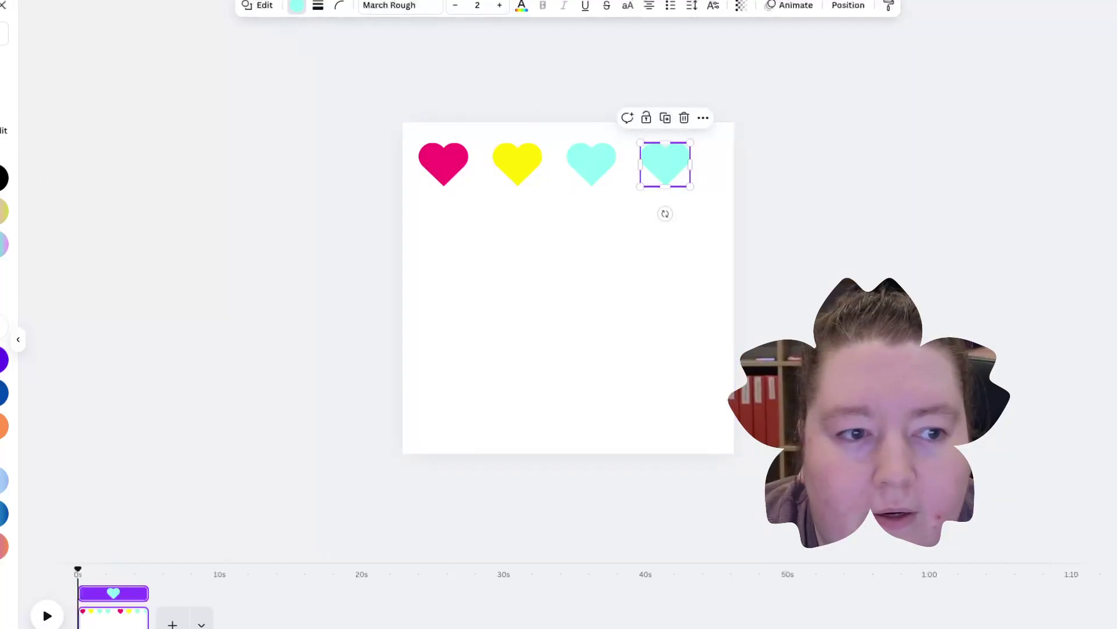
{"action": "left_click", "coordinate": [3, 326]}
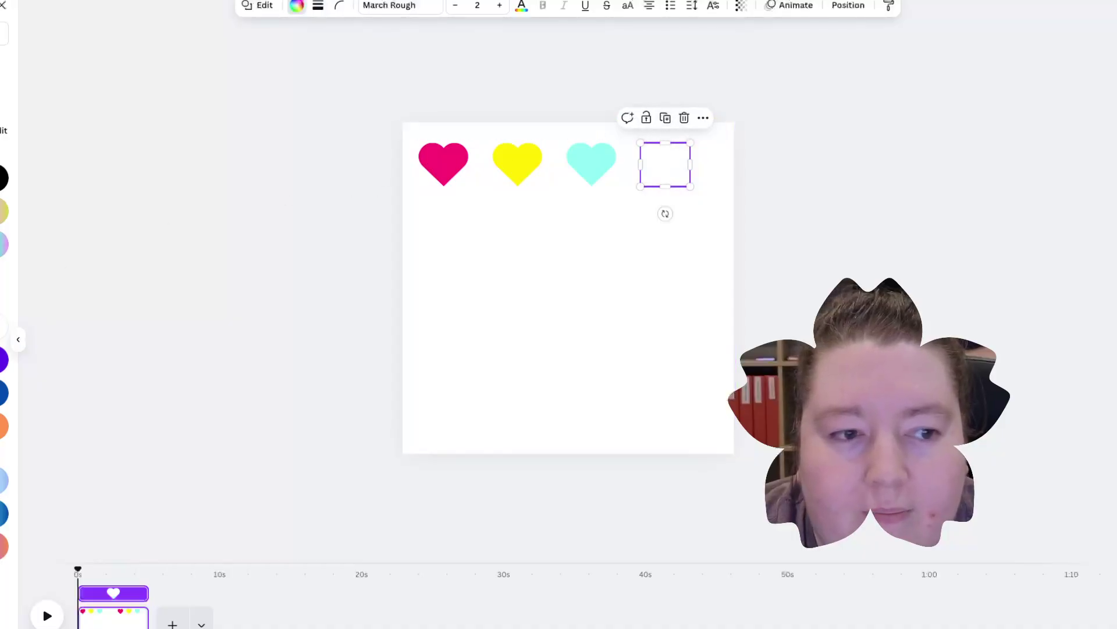
{"action": "left_click", "coordinate": [3, 178]}
{"action": "left_click_drag", "start_coordinate": [640, 187], "coordinate": [419, 406]}
{"action": "left_click_drag", "start_coordinate": [493, 306], "coordinate": [499, 332]}
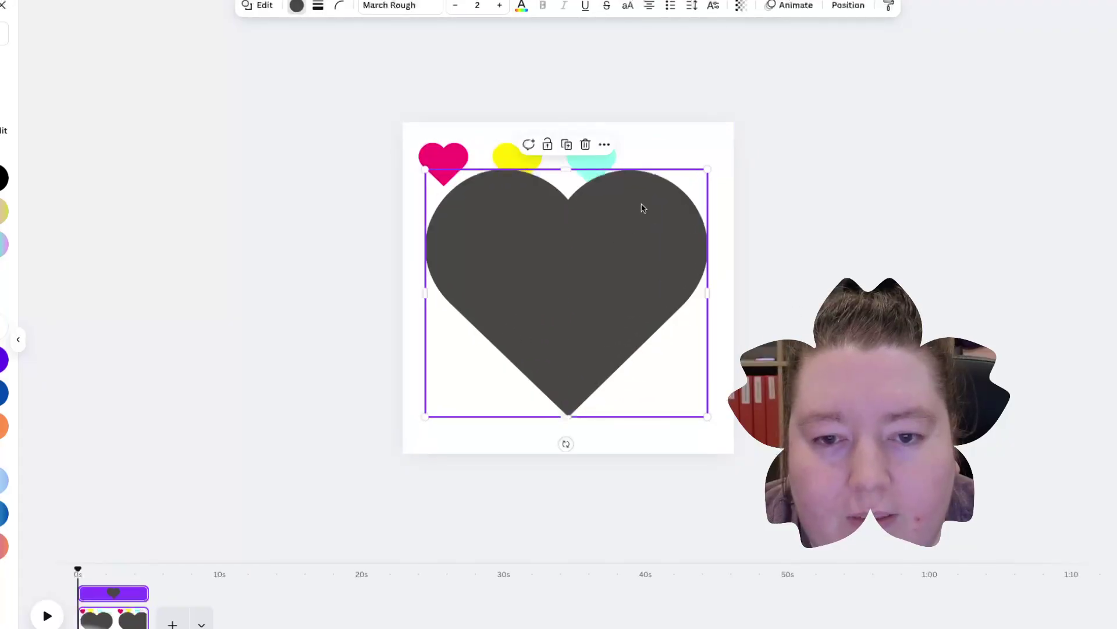
{"action": "left_click", "coordinate": [585, 144]}
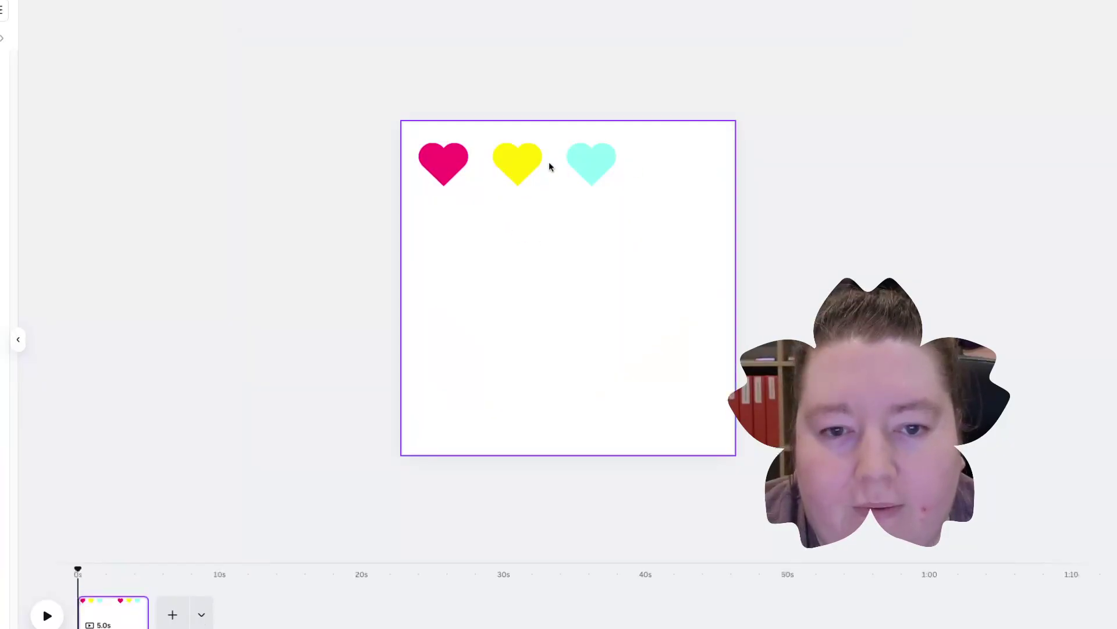
Enlarge the pink heart near the middle of the page and center the slightly enlarged turquoise heart inside it.
{"action": "left_click_drag", "start_coordinate": [447, 166], "coordinate": [676, 208]}
{"action": "left_click_drag", "start_coordinate": [644, 267], "coordinate": [595, 317]}
{"action": "left_click", "coordinate": [591, 166]}
{"action": "left_click_drag", "start_coordinate": [591, 167], "coordinate": [556, 316]}
Shrink the yellow heart and position it at the center of the turquoise heart.
{"action": "left_click", "coordinate": [524, 168]}
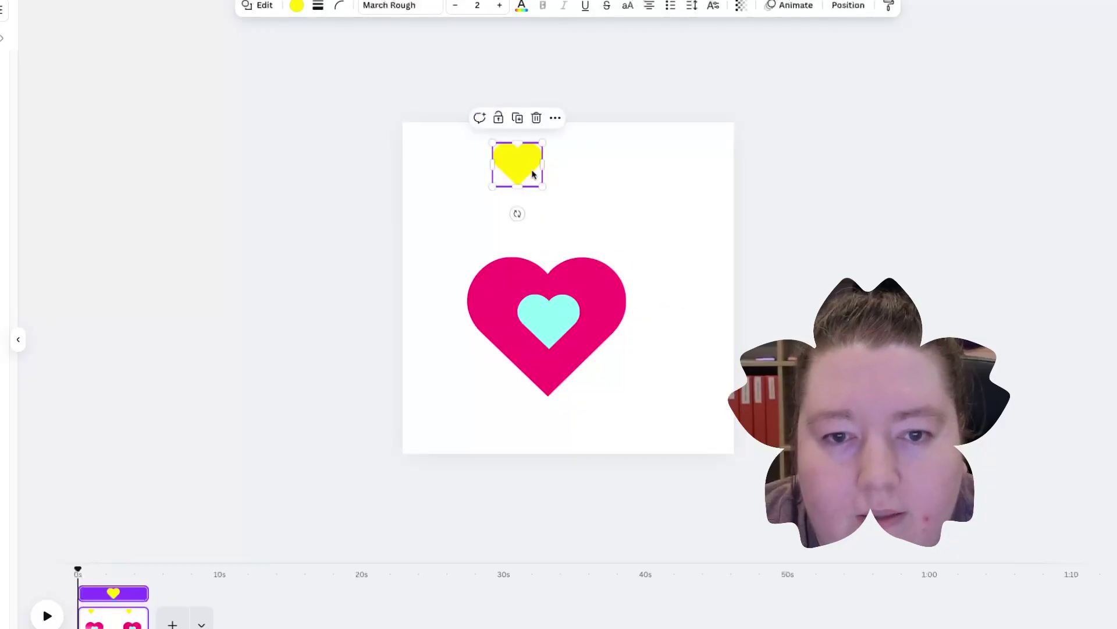
{"action": "left_click_drag", "start_coordinate": [542, 145], "coordinate": [525, 158]}
{"action": "left_click_drag", "start_coordinate": [517, 217], "coordinate": [557, 367]}
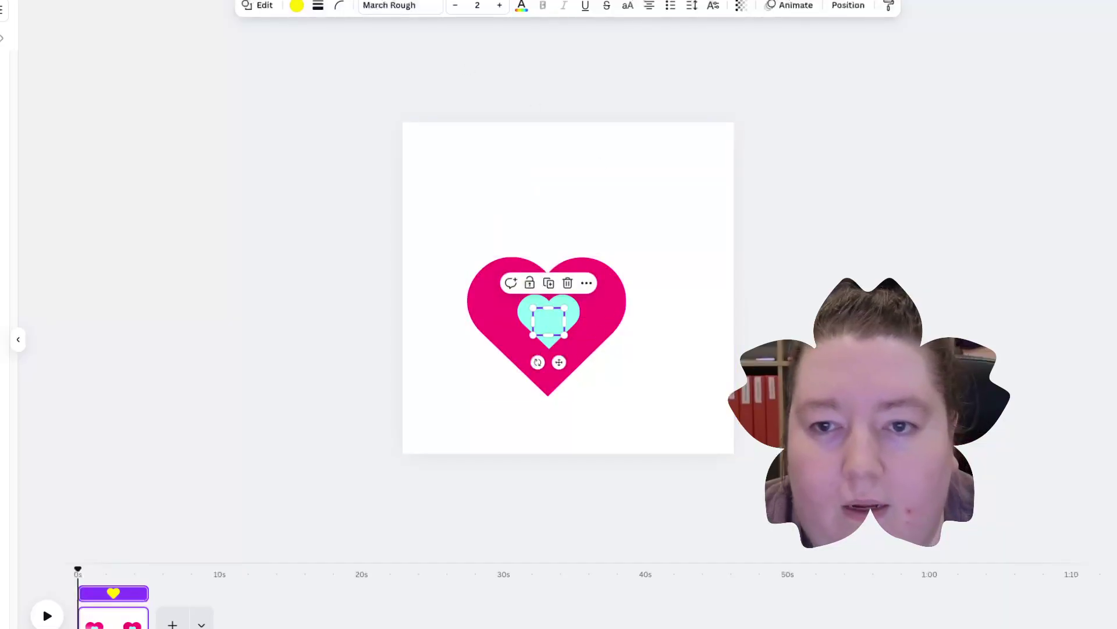
Bring the yellow heart in front of the turquoise heart and deselect it.
{"action": "left_click", "coordinate": [856, 7]}
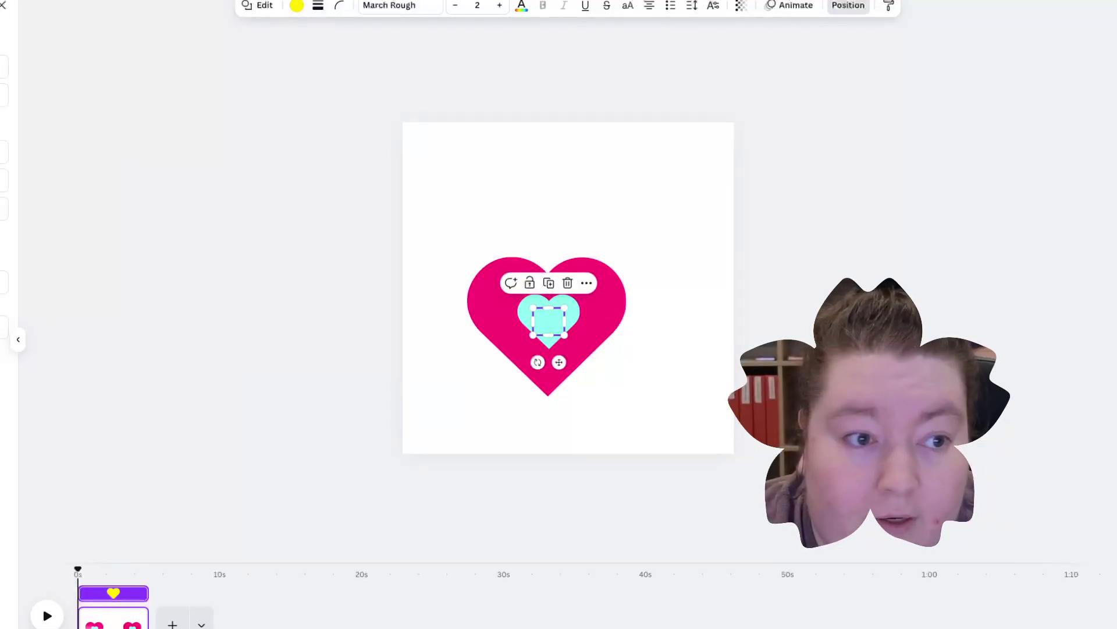
{"action": "left_click", "coordinate": [494, 234]}
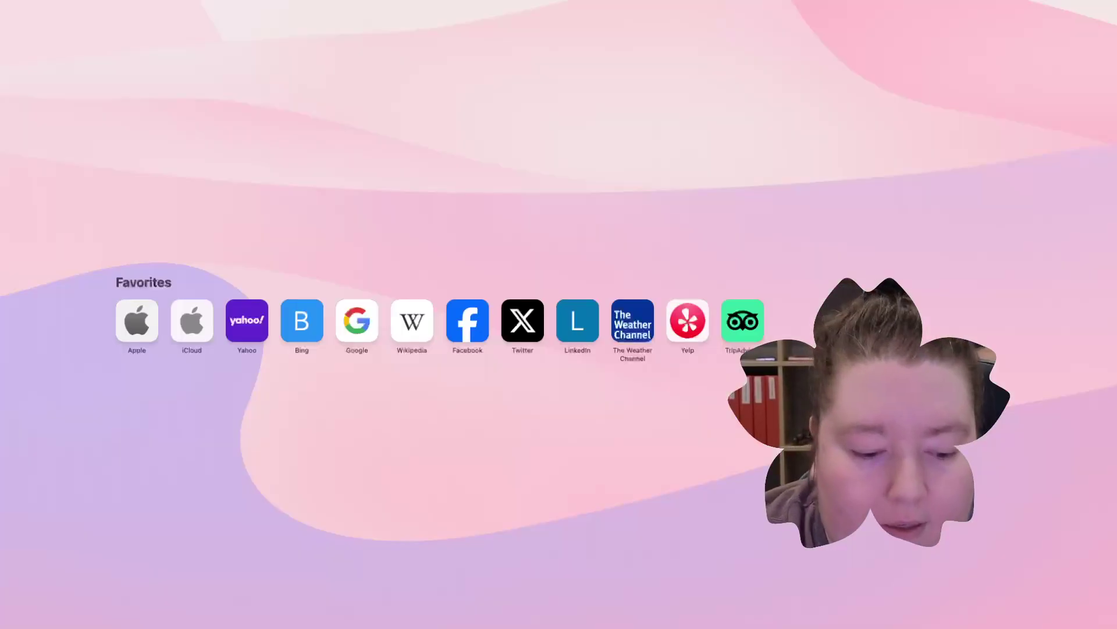
Open the Twitch Badge Resizer from the free livestream tools site and review its upload area and the subscriber badge size requirements.
{"action": "type", "text": "strea"}
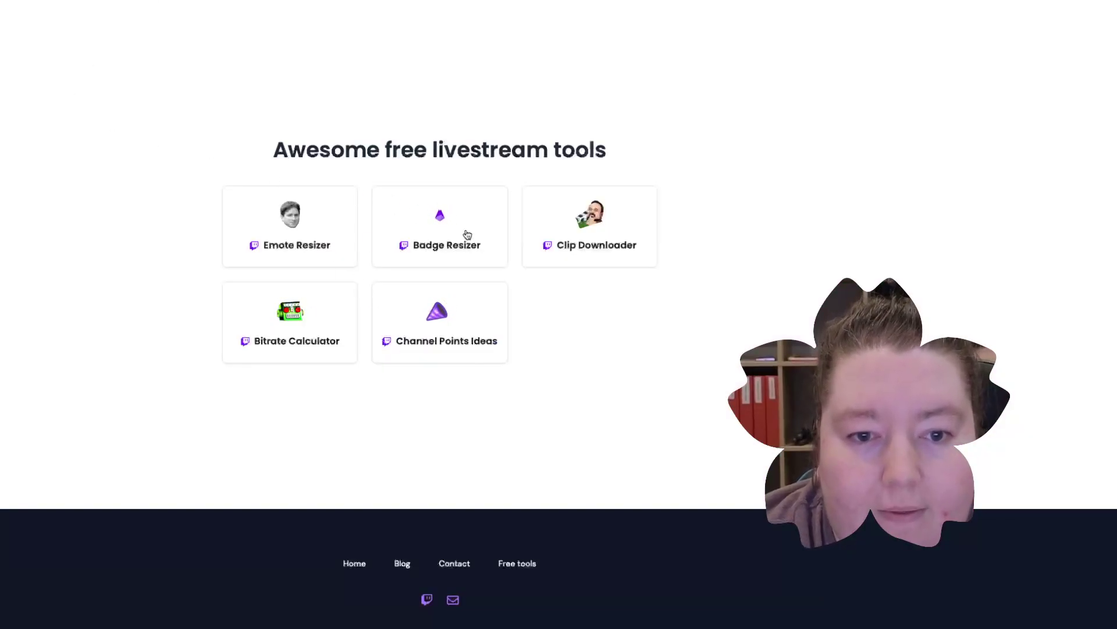
{"action": "left_click", "coordinate": [438, 256]}
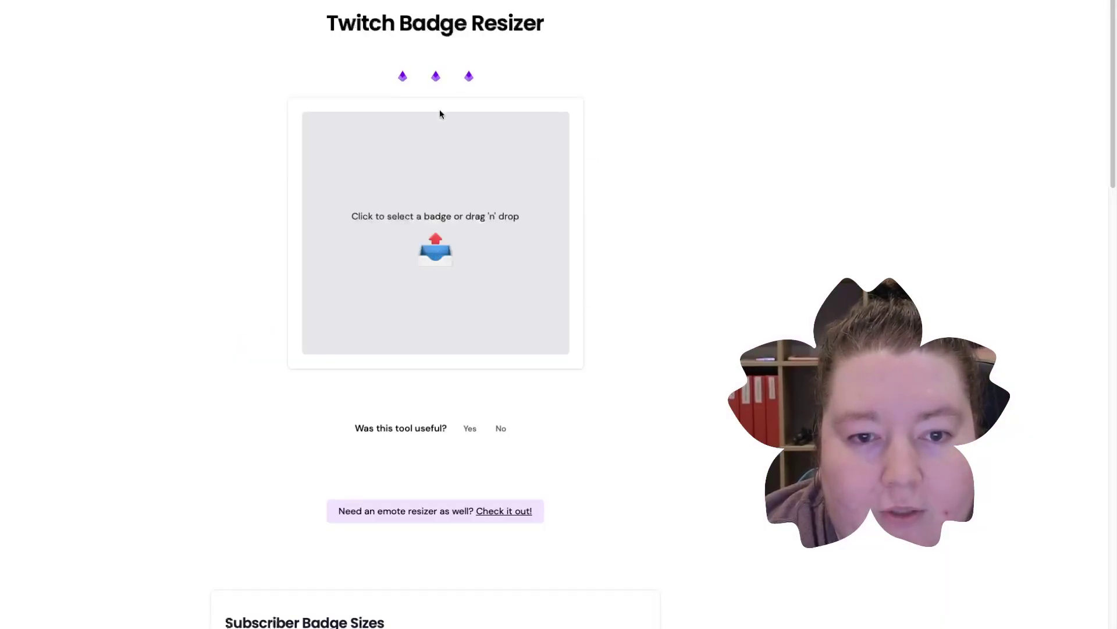
{"action": "left_click", "coordinate": [433, 234]}
{"action": "left_click", "coordinate": [599, 565]}
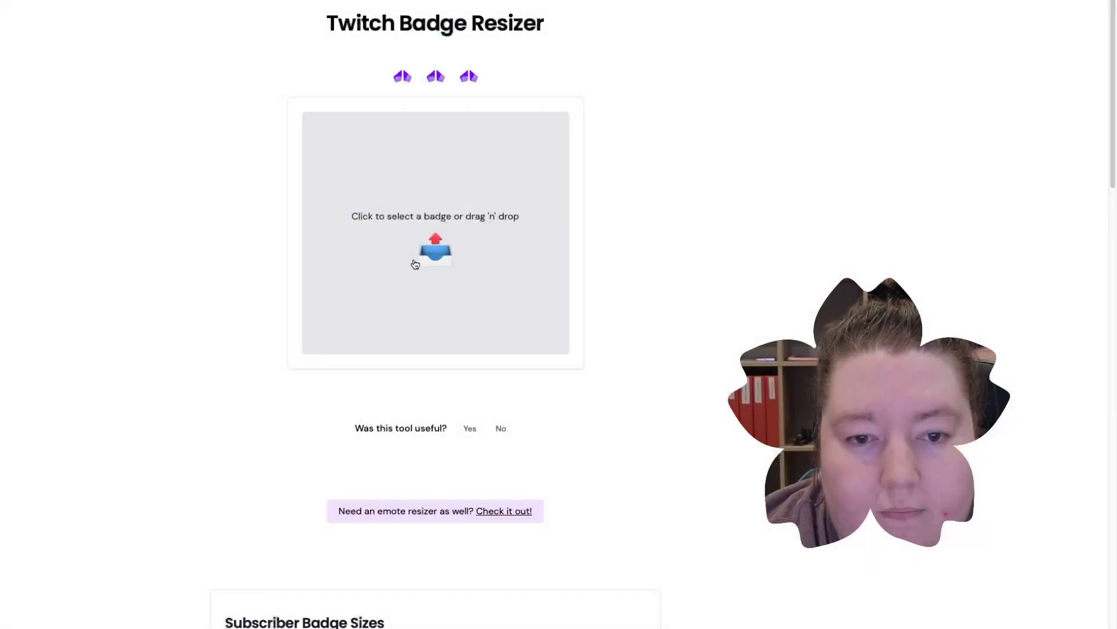
{"action": "scroll", "coordinate": [576, 560], "scroll_direction": "down", "scroll_amount": 4}
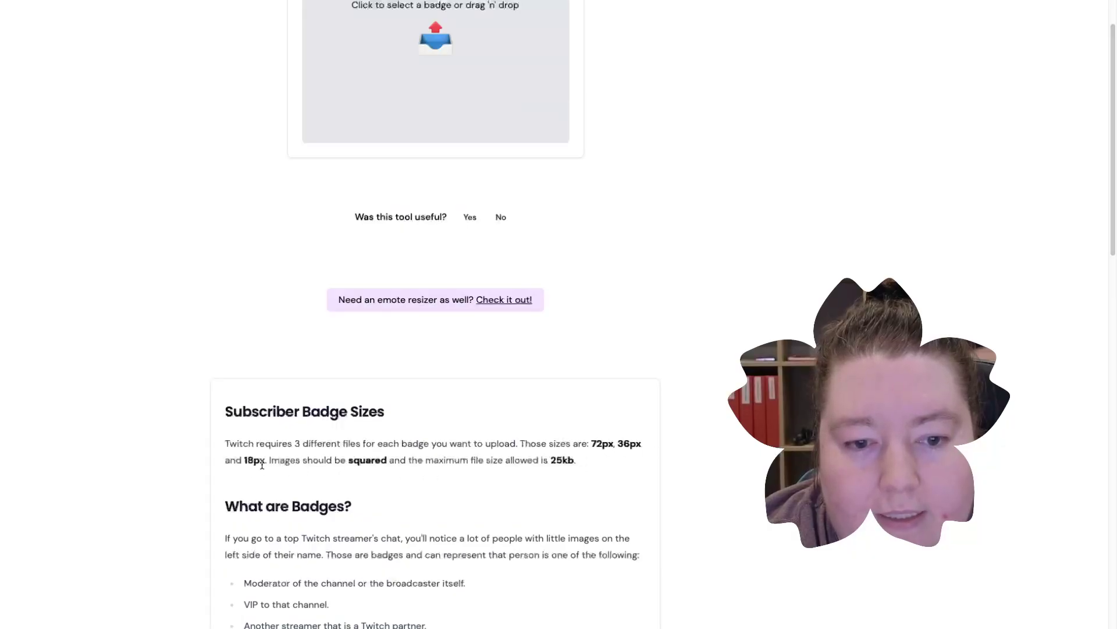
{"action": "scroll", "coordinate": [547, 481], "scroll_direction": "up", "scroll_amount": 4}
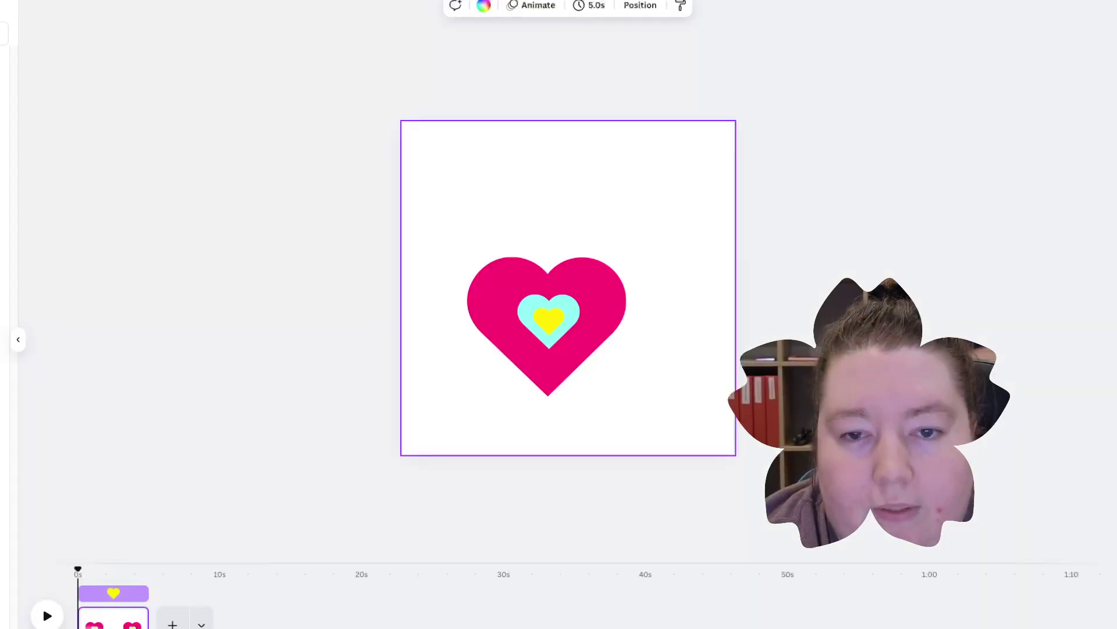
Switch back to the Canva design and nudge the large pink heart slightly to center it behind the smaller hearts.
{"action": "left_click", "coordinate": [597, 295]}
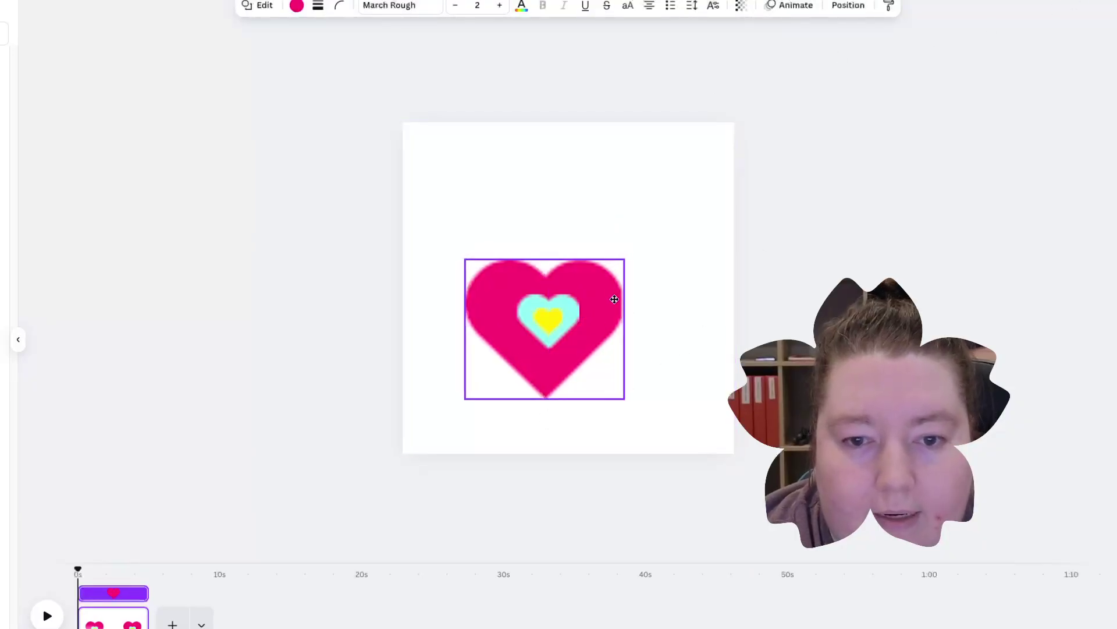
{"action": "left_click", "coordinate": [755, 292]}
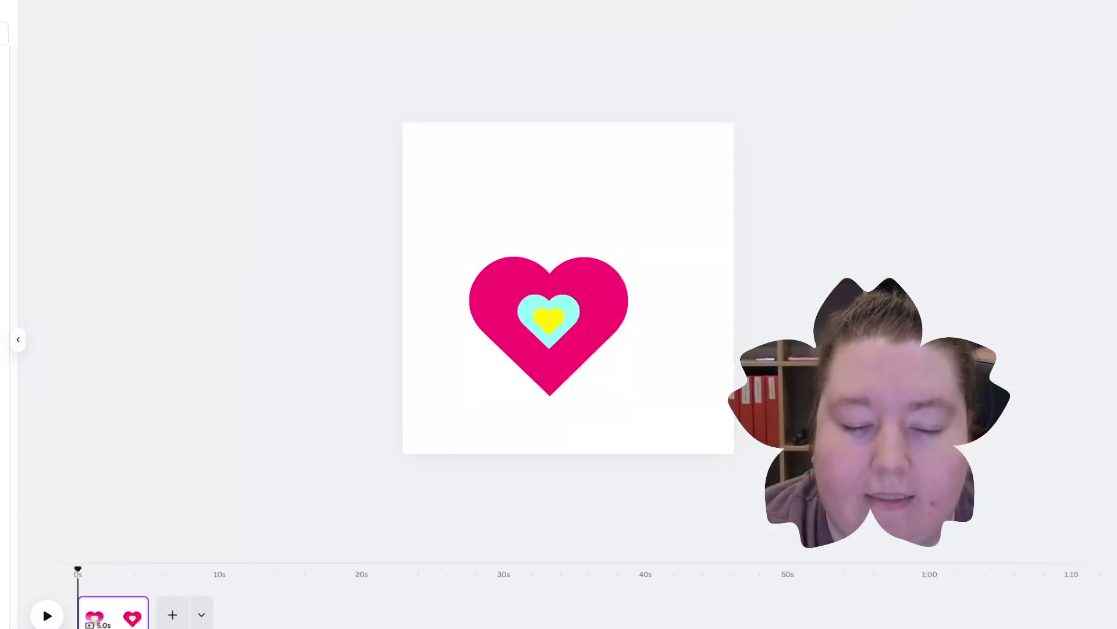